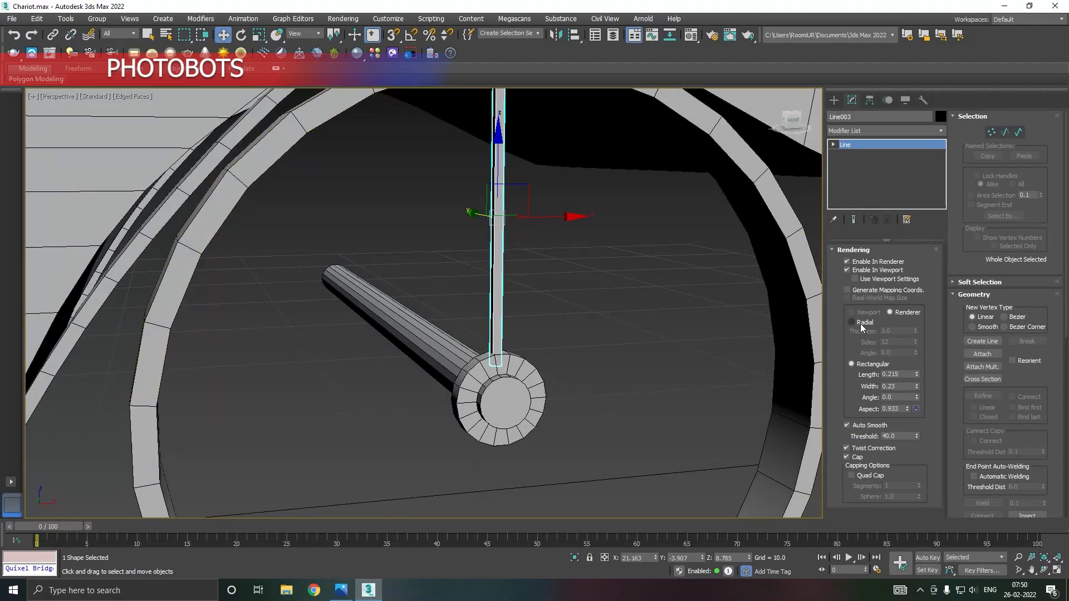
- Switch the vertical spoke's rendering cross-section to Radial and set its thickness to 0.31
{"action": "left_click", "coordinate": [853, 323]}
{"action": "left_click_drag", "start_coordinate": [915, 332], "coordinate": [924, 369]}
{"action": "middle_click_drag", "start_coordinate": [593, 313], "coordinate": [507, 333], "text": "alt"}
{"action": "middle_click_drag", "start_coordinate": [478, 290], "coordinate": [560, 255], "text": "alt"}
{"action": "scroll", "coordinate": [523, 318], "scroll_direction": "down", "scroll_amount": 3}
{"action": "mouse_move", "coordinate": [539, 296]}
{"action": "middle_mouse_down", "text": "alt"}
{"action": "mouse_move", "coordinate": [559, 268]}
{"action": "mouse_move", "coordinate": [628, 242]}
{"action": "mouse_move", "coordinate": [628, 262]}
{"action": "mouse_move", "coordinate": [601, 284]}
{"action": "mouse_move", "coordinate": [530, 300]}
{"action": "middle_mouse_up", "text": "alt"}
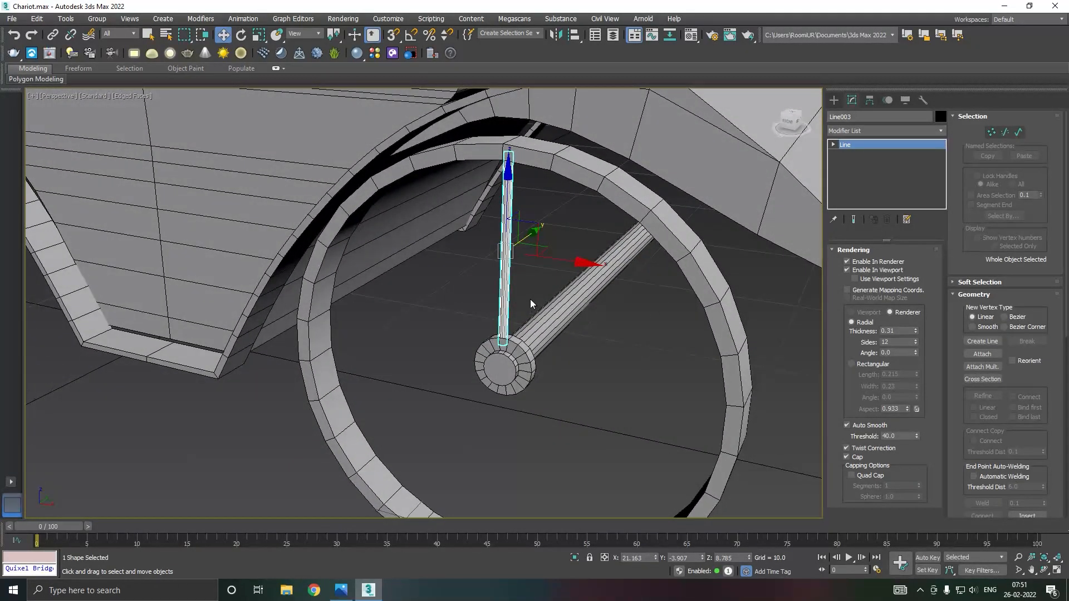
- In the front view, clone the vertical spoke straight down to the opposite side of the hub as a copy
{"action": "key", "text": "f"}
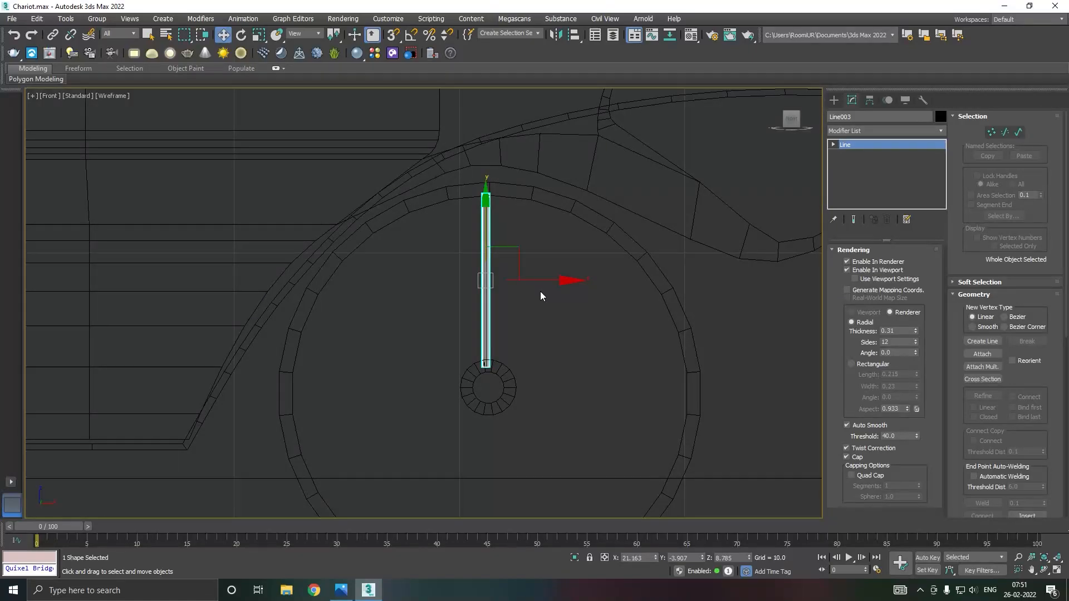
{"action": "scroll", "coordinate": [546, 244], "scroll_direction": "down", "scroll_amount": 2}
{"action": "left_click_drag", "start_coordinate": [503, 210], "coordinate": [520, 367], "text": "shift"}
{"action": "left_click", "coordinate": [536, 339]}
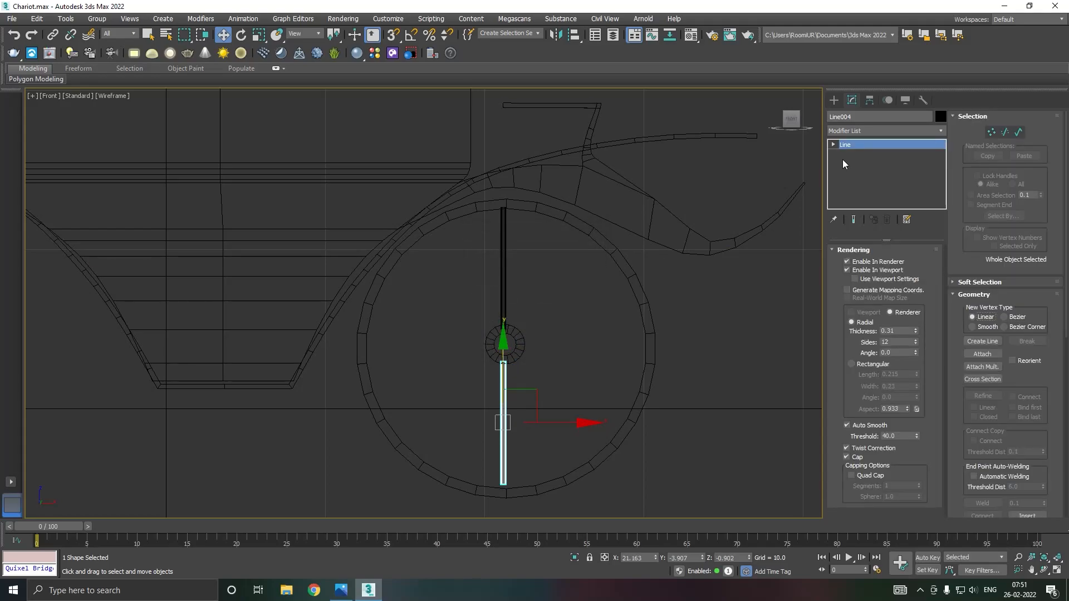
- Lower the outer end vertex of the lower spoke until it meets the wheel rim
{"action": "key", "text": "1"}
{"action": "left_click_drag", "start_coordinate": [517, 479], "coordinate": [517, 477]}
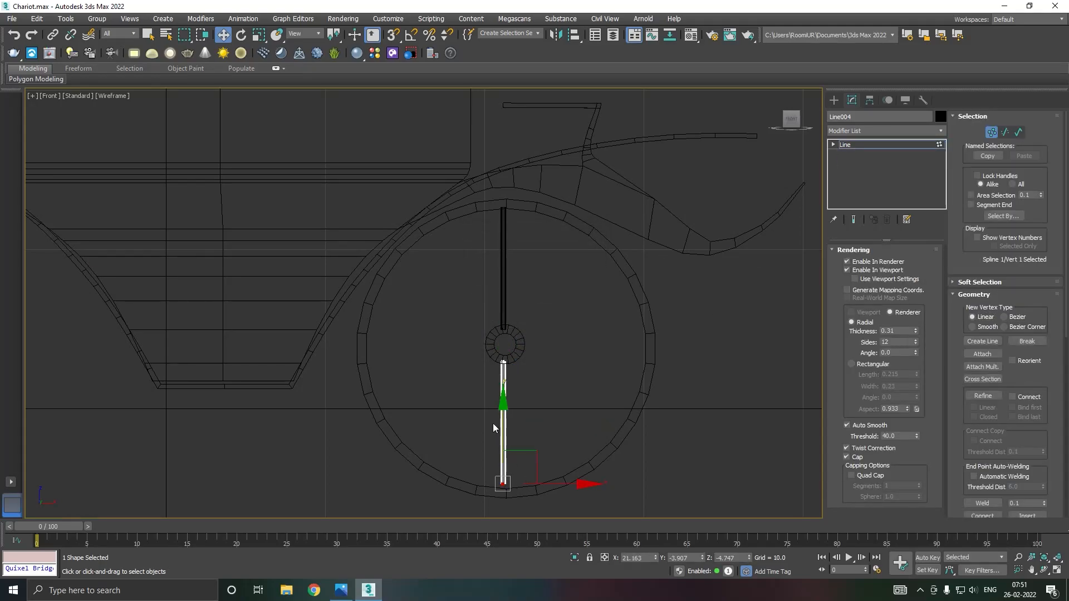
{"action": "left_click_drag", "start_coordinate": [508, 421], "coordinate": [507, 421]}
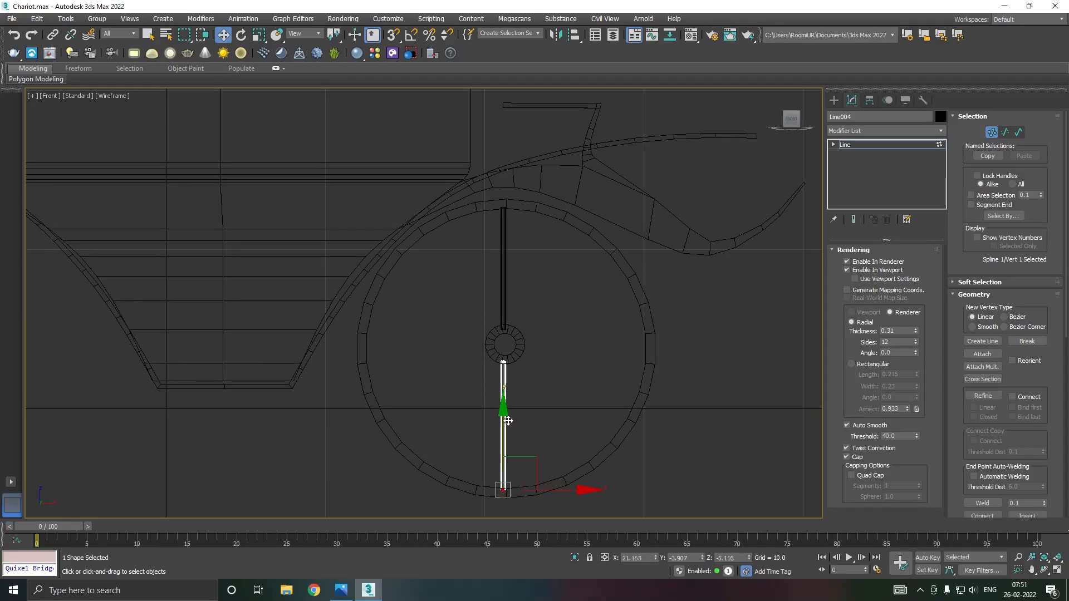
{"action": "left_click", "coordinate": [879, 145]}
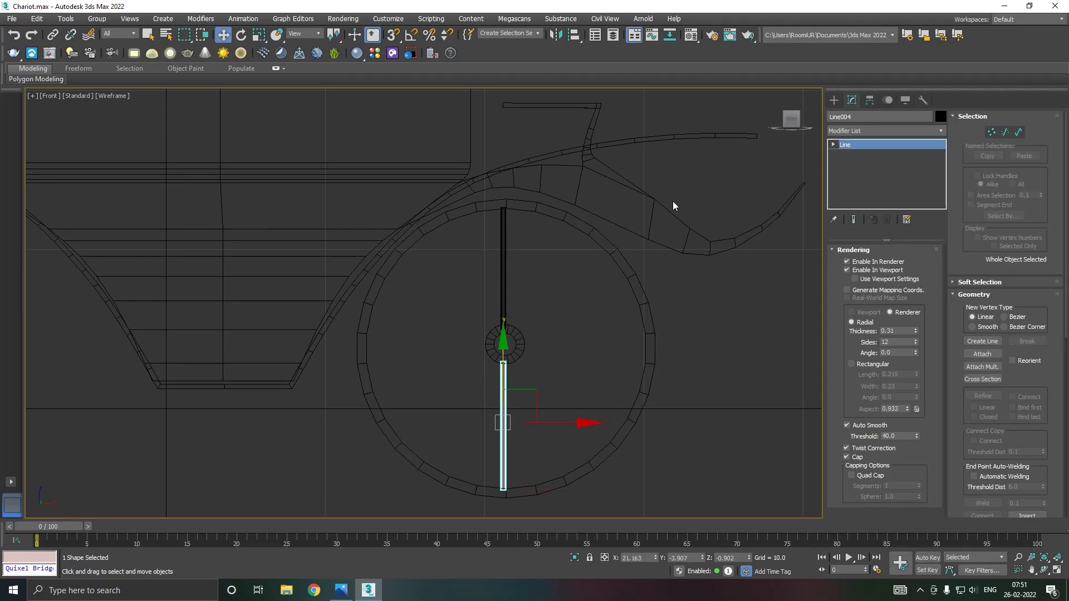
- Set the angle snap to 45 degrees and clone both vertical spokes around the hub at every 45 degrees
{"action": "left_click", "coordinate": [504, 268], "text": "ctrl"}
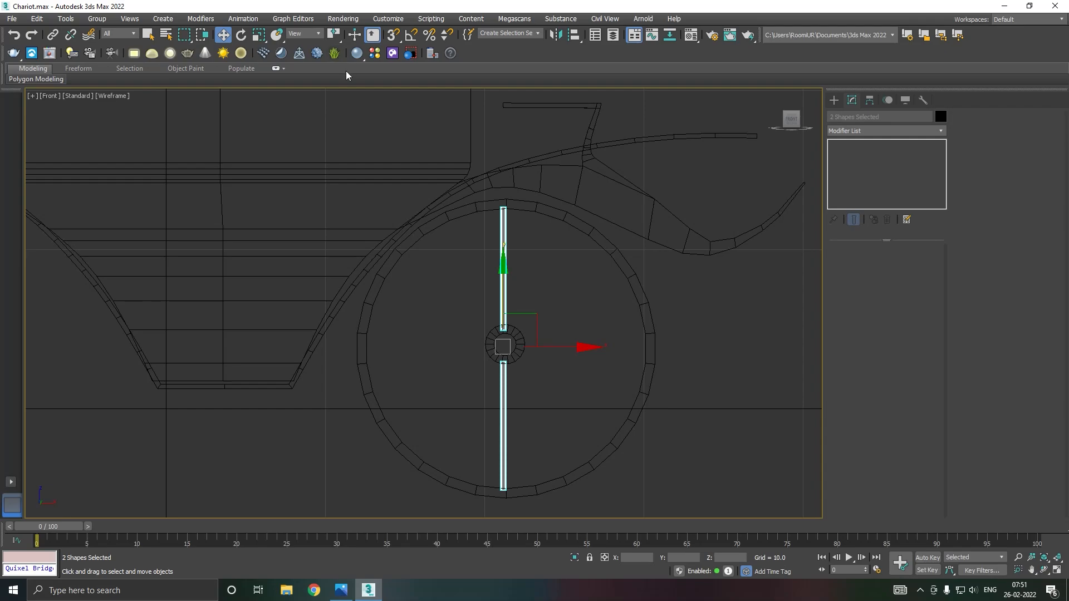
{"action": "right_click", "coordinate": [411, 35]}
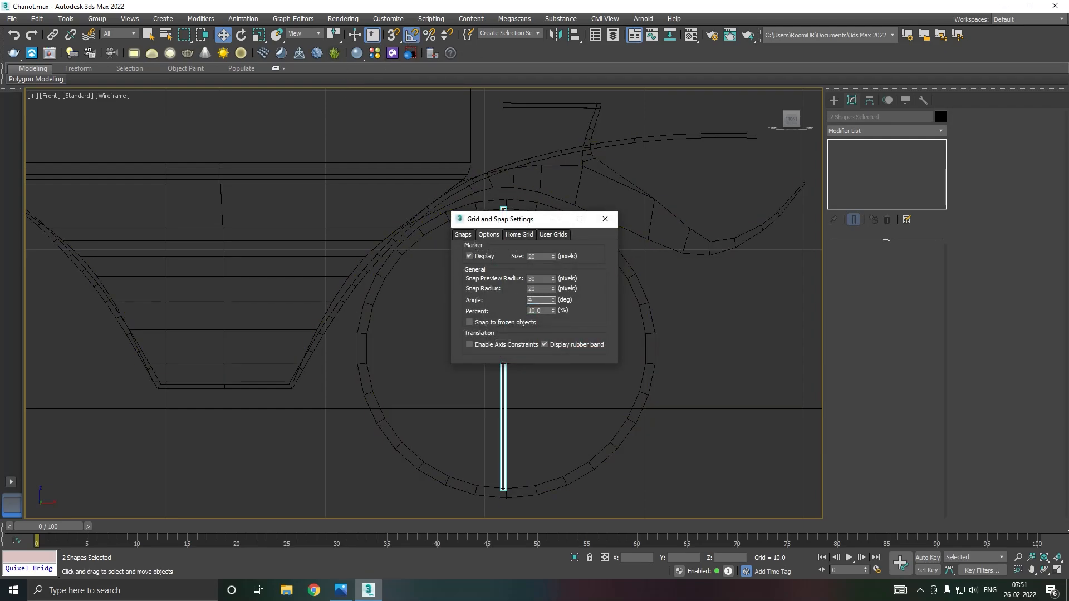
{"action": "left_click", "coordinate": [605, 219]}
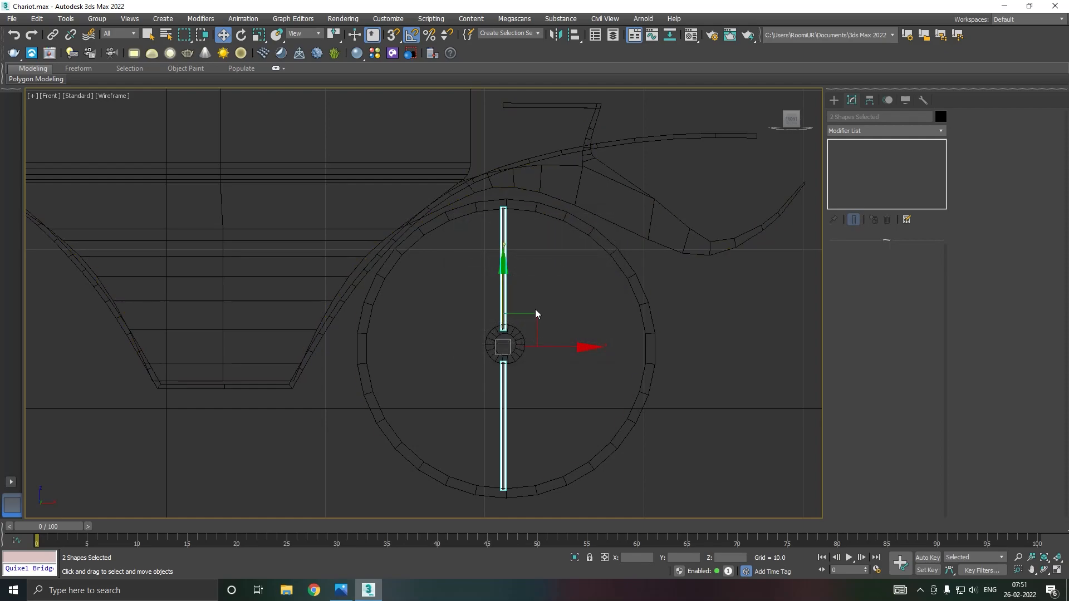
{"action": "key", "text": "e"}
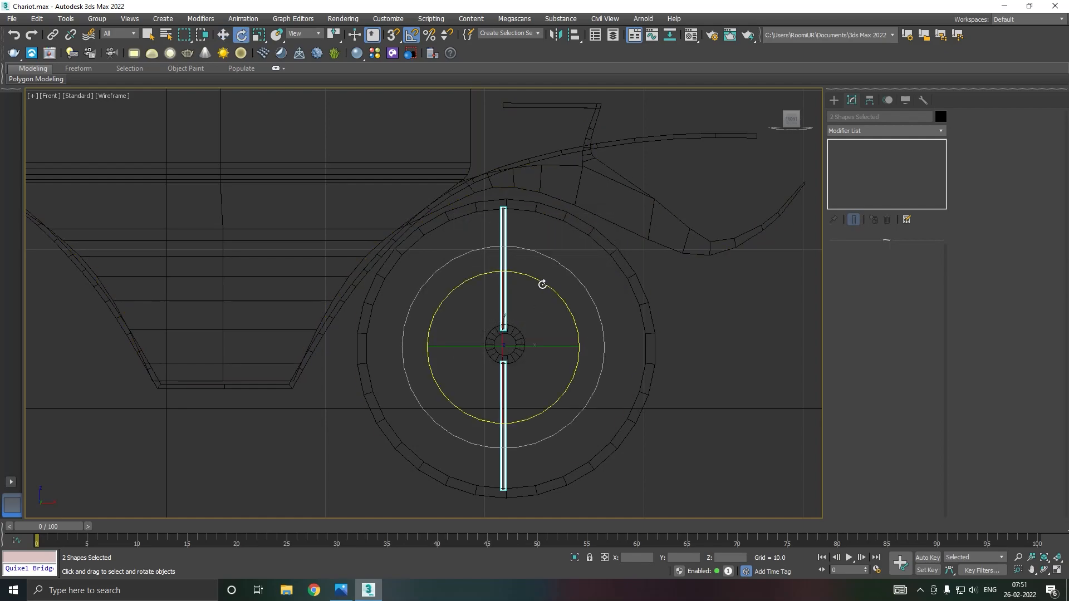
{"action": "left_click_drag", "start_coordinate": [542, 284], "coordinate": [553, 292], "text": "shift"}
{"action": "left_click", "coordinate": [546, 341]}
{"action": "left_click", "coordinate": [546, 340]}
{"action": "left_click", "coordinate": [543, 340]}
{"action": "left_click", "coordinate": [595, 343]}
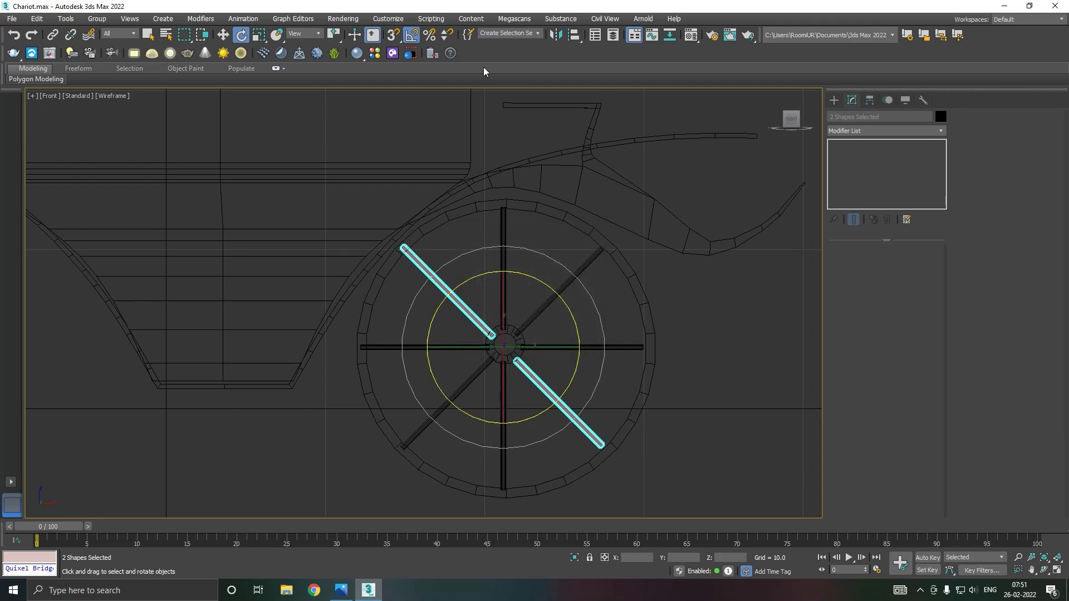
- Reduce the angle snap and clone spoke pairs into the gaps until 24 evenly spaced spokes surround the hub
{"action": "right_click", "coordinate": [416, 35]}
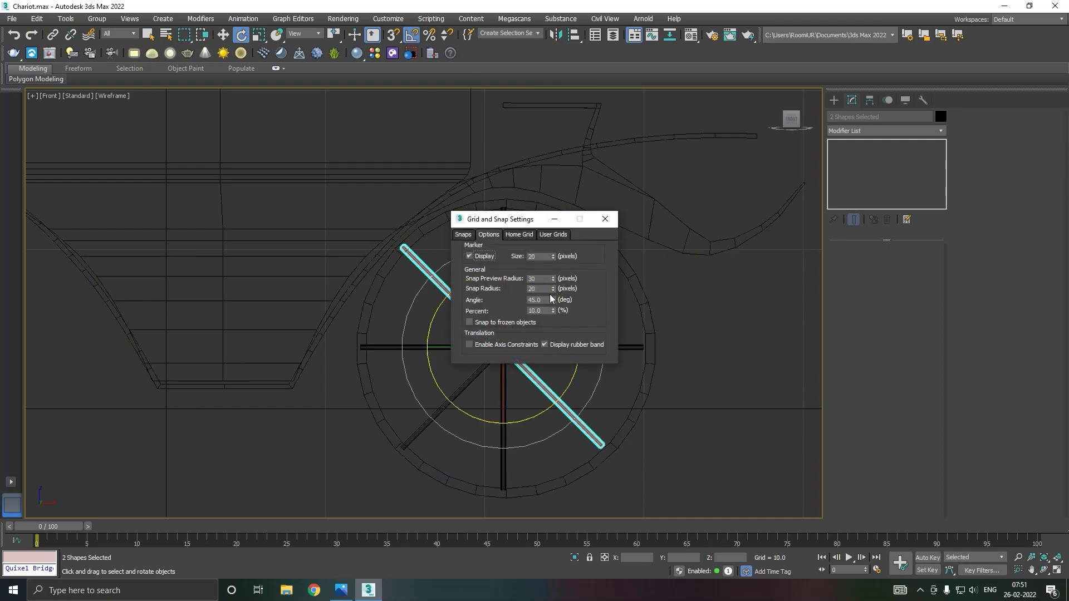
{"action": "left_click_drag", "start_coordinate": [547, 300], "coordinate": [528, 299]}
{"action": "left_click", "coordinate": [599, 222]}
{"action": "mouse_move", "coordinate": [541, 282]}
{"action": "left_mouse_down"}
{"action": "mouse_move", "coordinate": [557, 296]}
{"action": "mouse_move", "coordinate": [545, 282]}
{"action": "mouse_move", "coordinate": [547, 295]}
{"action": "mouse_move", "coordinate": [544, 282]}
{"action": "mouse_move", "coordinate": [556, 290]}
{"action": "left_mouse_up"}
{"action": "left_click", "coordinate": [534, 340]}
{"action": "left_click", "coordinate": [542, 341]}
{"action": "left_click", "coordinate": [538, 340]}
{"action": "left_click", "coordinate": [540, 341]}
{"action": "left_click", "coordinate": [543, 339]}
{"action": "left_click", "coordinate": [535, 341]}
{"action": "left_click", "coordinate": [536, 342]}
{"action": "left_click", "coordinate": [536, 341]}
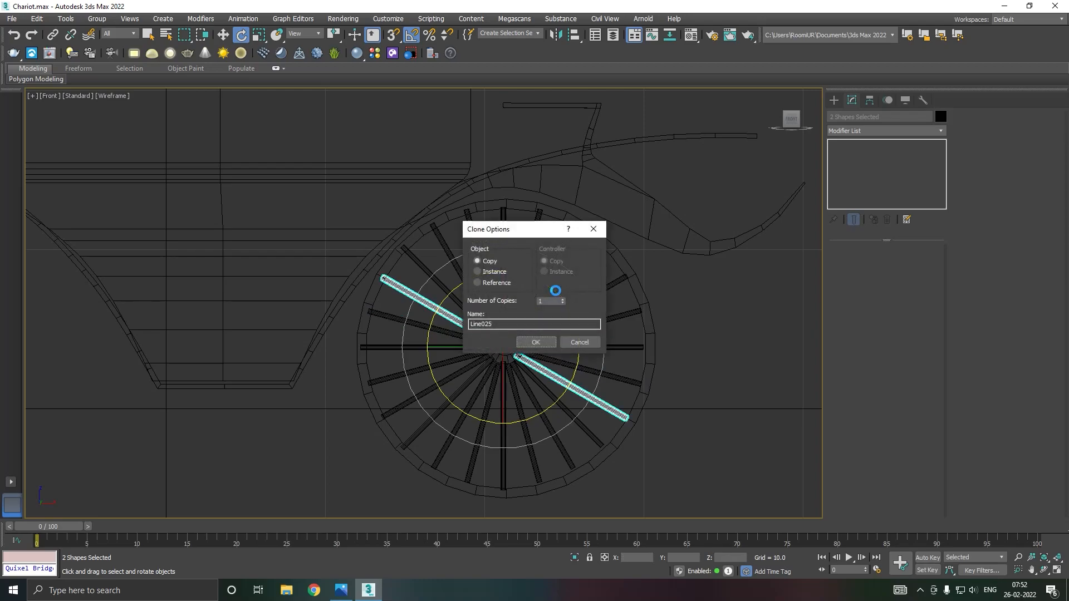
{"action": "left_click", "coordinate": [537, 346]}
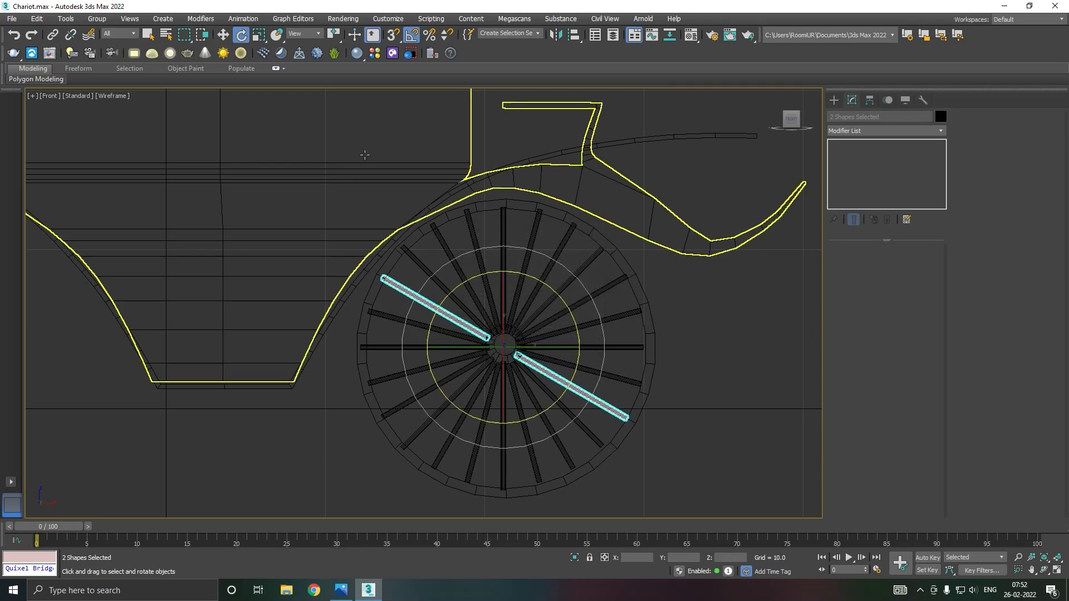
{"action": "left_click", "coordinate": [229, 33]}
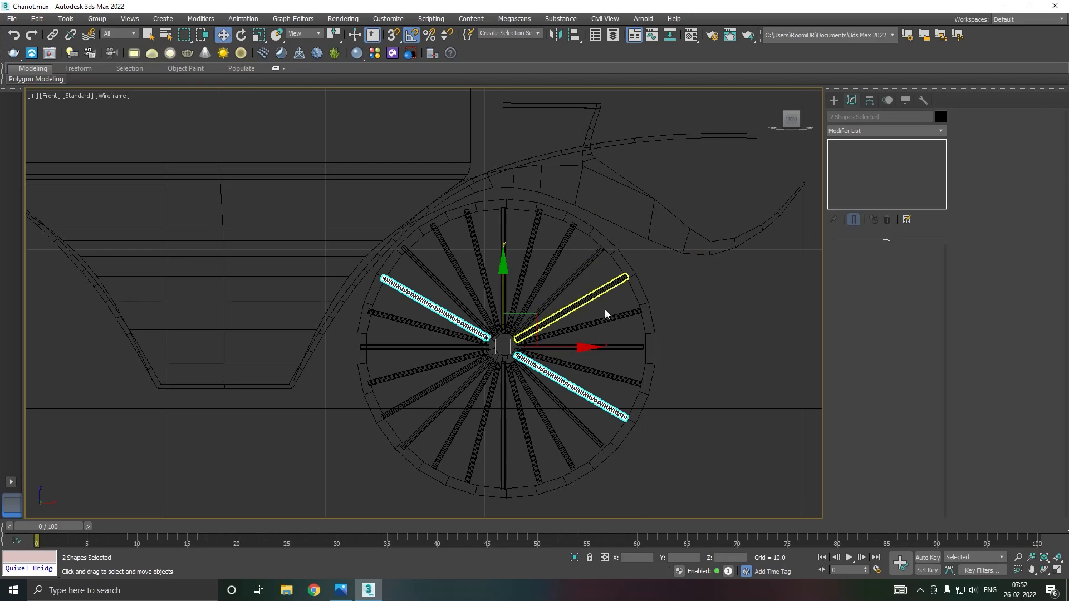
{"action": "left_click", "coordinate": [705, 335]}
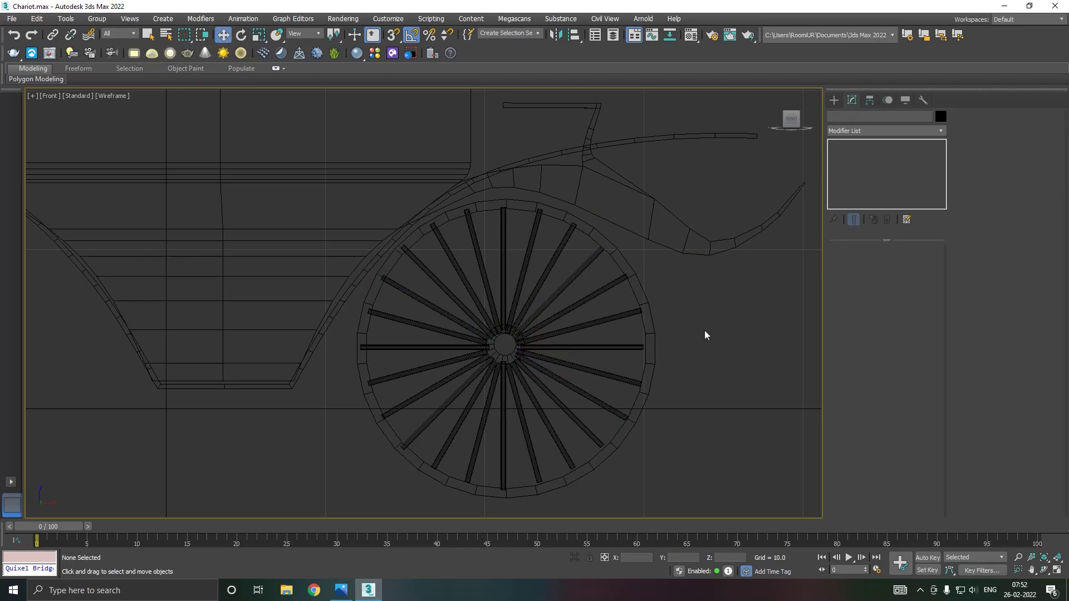
- Convert one horizontal spoke to an Editable Poly in the perspective view
{"action": "left_click", "coordinate": [577, 348]}
{"action": "key", "text": "p"}
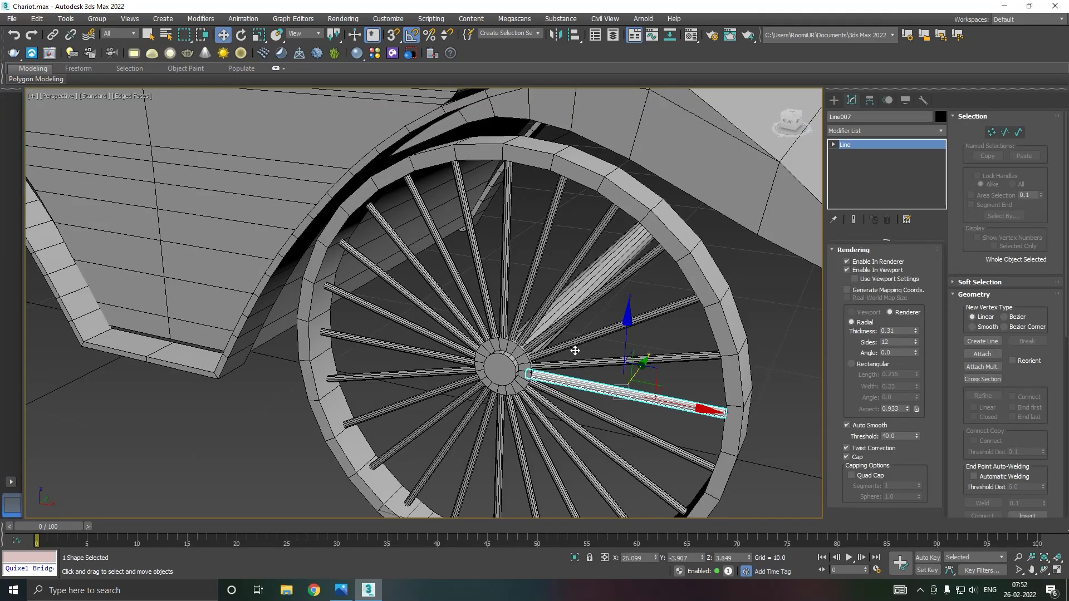
{"action": "right_click", "coordinate": [889, 180]}
{"action": "left_click", "coordinate": [919, 271]}
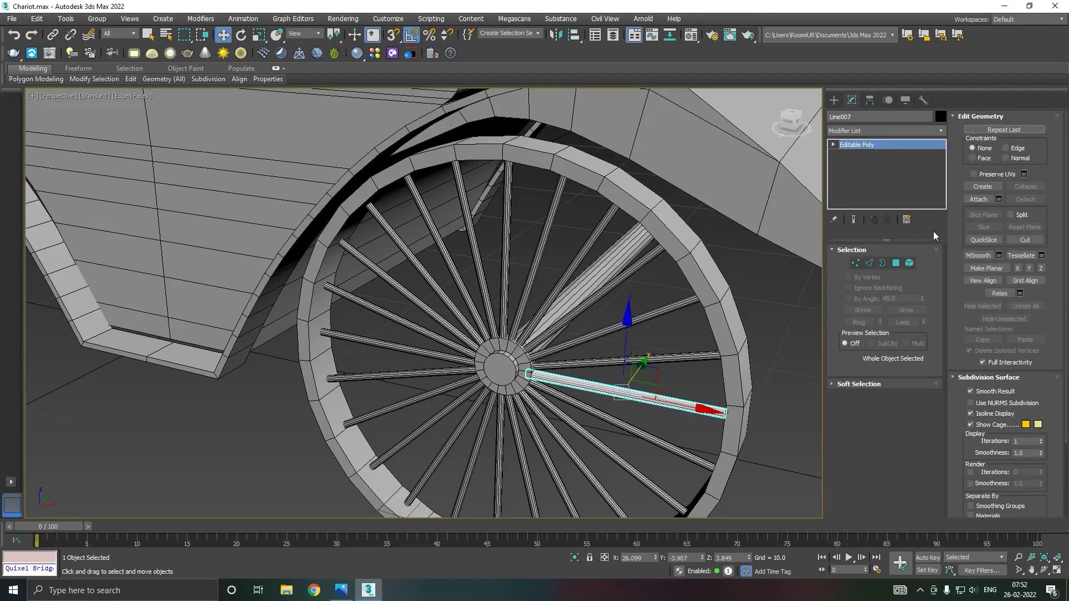
- Attach all the remaining spokes to the converted spoke as one object, leaving out the axle
{"action": "left_click", "coordinate": [970, 200]}
{"action": "left_click", "coordinate": [668, 310]}
{"action": "left_click", "coordinate": [639, 360]}
{"action": "left_click", "coordinate": [574, 269]}
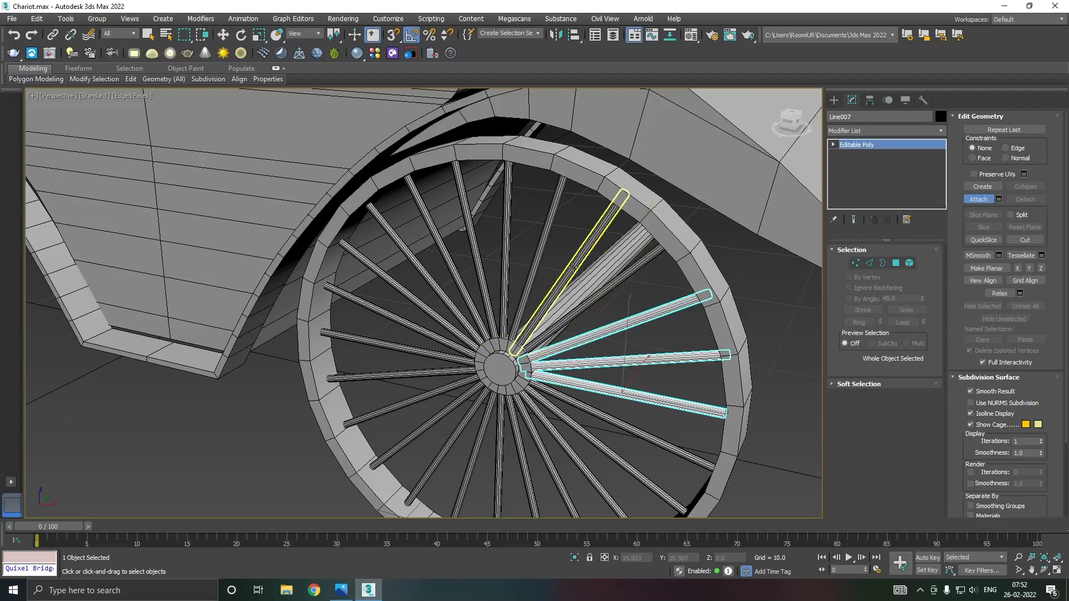
{"action": "left_click", "coordinate": [535, 266]}
{"action": "left_click", "coordinate": [505, 265]}
{"action": "left_click", "coordinate": [473, 245]}
{"action": "left_click", "coordinate": [456, 289]}
{"action": "left_click", "coordinate": [446, 301]}
{"action": "left_click", "coordinate": [438, 319]}
{"action": "left_click", "coordinate": [433, 335]}
{"action": "left_click", "coordinate": [433, 353]}
{"action": "left_click", "coordinate": [430, 379]}
{"action": "left_click", "coordinate": [436, 393]}
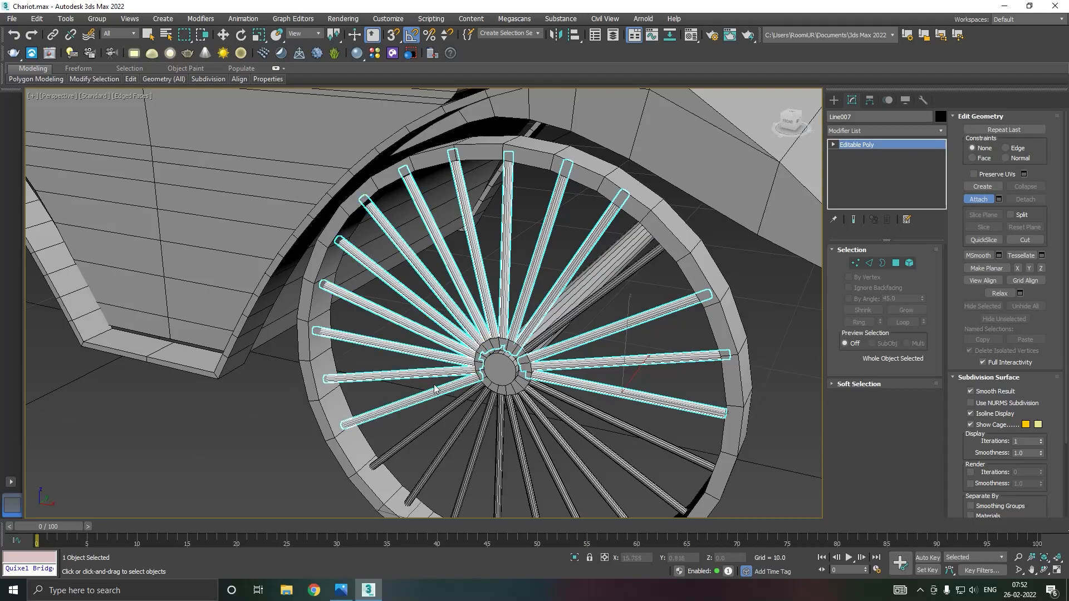
{"action": "left_click", "coordinate": [448, 415]}
{"action": "left_click", "coordinate": [457, 428]}
{"action": "left_click", "coordinate": [480, 434]}
{"action": "left_click", "coordinate": [499, 438]}
{"action": "left_click", "coordinate": [524, 441]}
{"action": "left_click", "coordinate": [538, 438]}
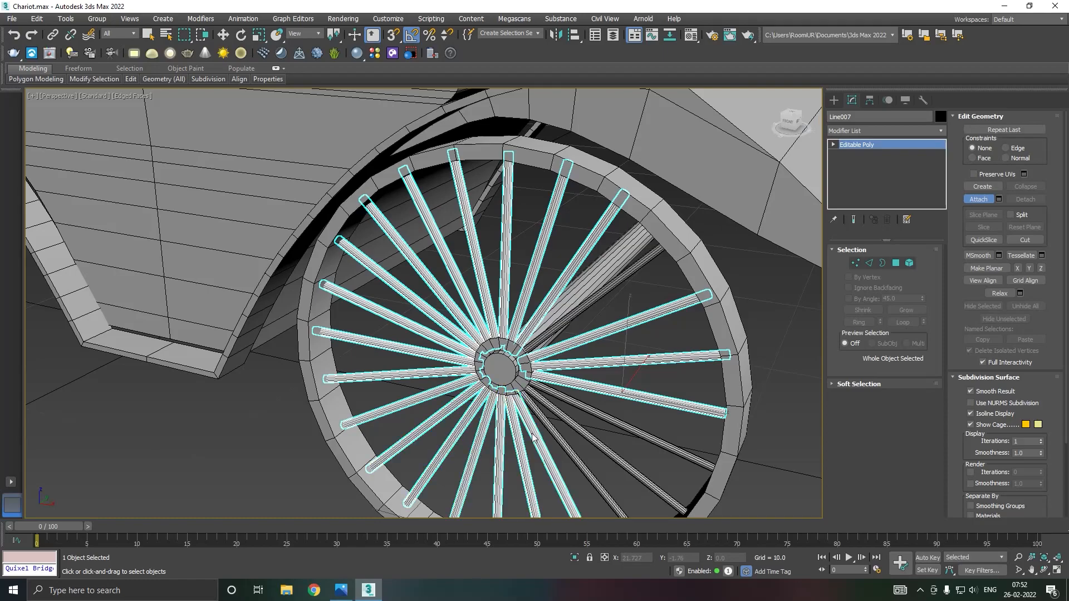
{"action": "left_click", "coordinate": [551, 434]}
{"action": "left_click", "coordinate": [573, 422]}
{"action": "left_click", "coordinate": [582, 414]}
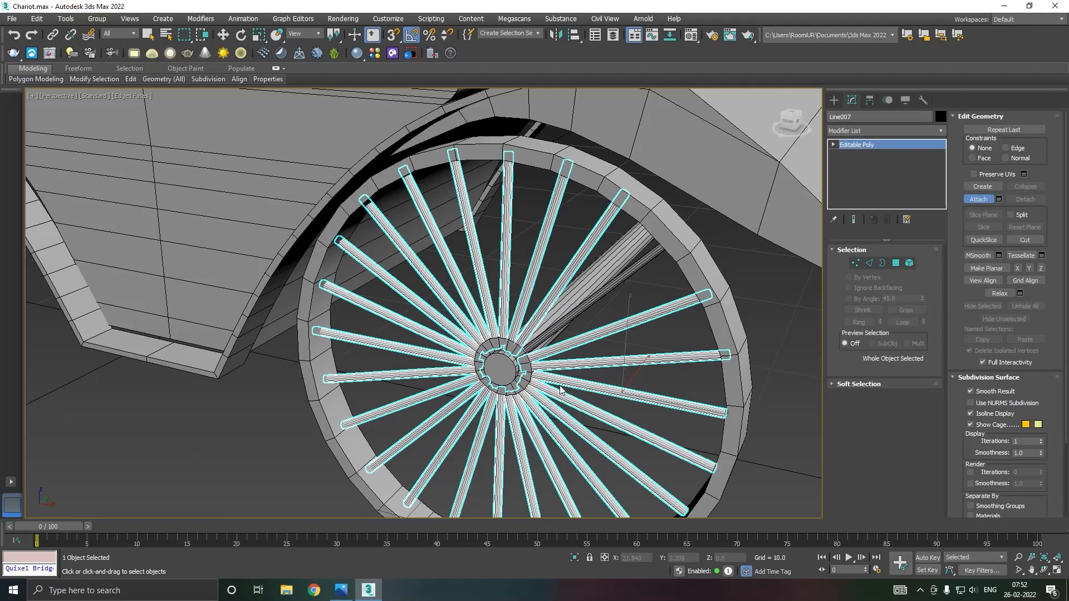
{"action": "left_click", "coordinate": [567, 321]}
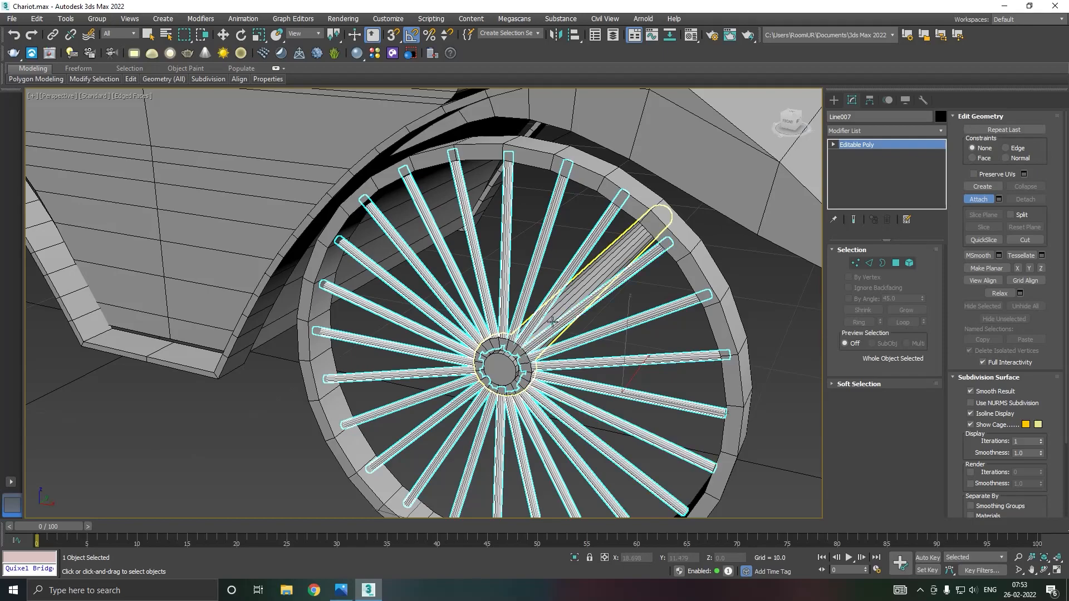
{"action": "scroll", "coordinate": [514, 326], "scroll_direction": "down", "scroll_amount": 5}
{"action": "key", "text": "w"}
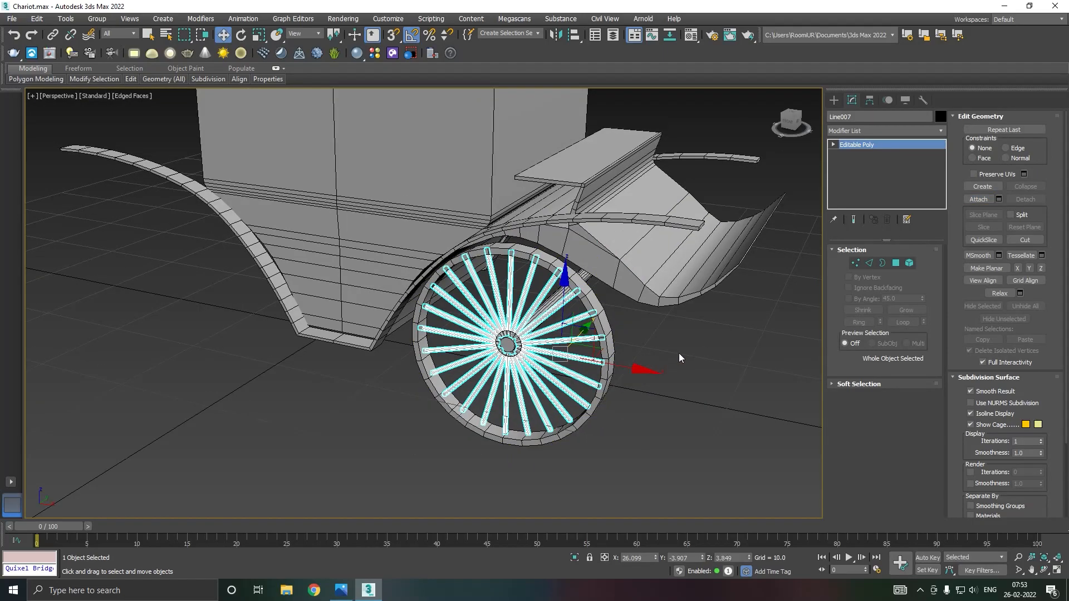
{"action": "left_click", "coordinate": [679, 353]}
- Set the wheel rim tube's sides to 44 and its Radius 2 to 8.716
{"action": "left_click", "coordinate": [608, 379]}
{"action": "middle_click_drag", "start_coordinate": [630, 376], "coordinate": [671, 374], "text": "alt"}
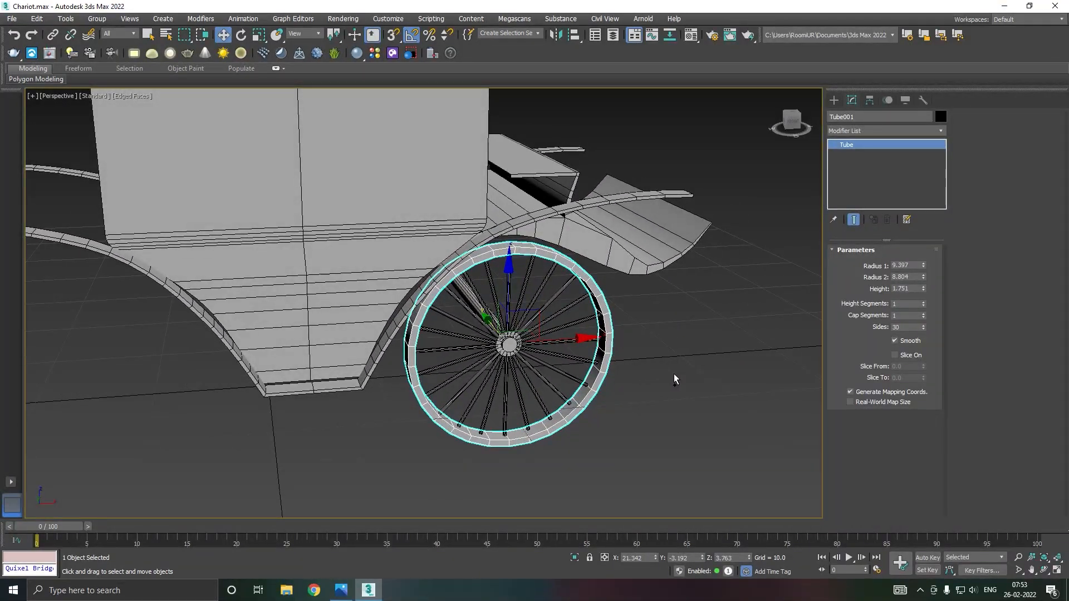
{"action": "scroll", "coordinate": [550, 427], "scroll_direction": "up", "scroll_amount": 4}
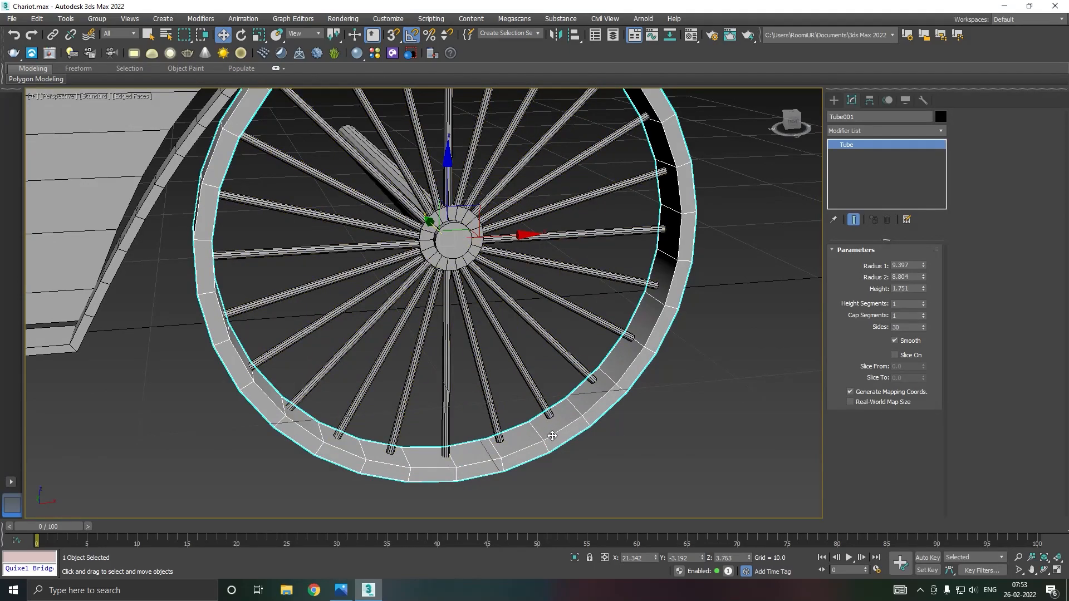
{"action": "left_click", "coordinate": [923, 325]}
{"action": "left_click", "coordinate": [924, 325]}
{"action": "left_click", "coordinate": [923, 326]}
{"action": "left_click", "coordinate": [923, 325]}
{"action": "left_click", "coordinate": [923, 325]}
{"action": "left_click", "coordinate": [923, 325]}
{"action": "left_click", "coordinate": [924, 326]}
{"action": "left_click", "coordinate": [923, 325]}
{"action": "left_click", "coordinate": [923, 325]}
{"action": "left_click", "coordinate": [923, 326]}
{"action": "left_click", "coordinate": [923, 325]}
{"action": "left_click", "coordinate": [923, 326]}
{"action": "left_click", "coordinate": [923, 325]}
{"action": "left_click", "coordinate": [923, 325]}
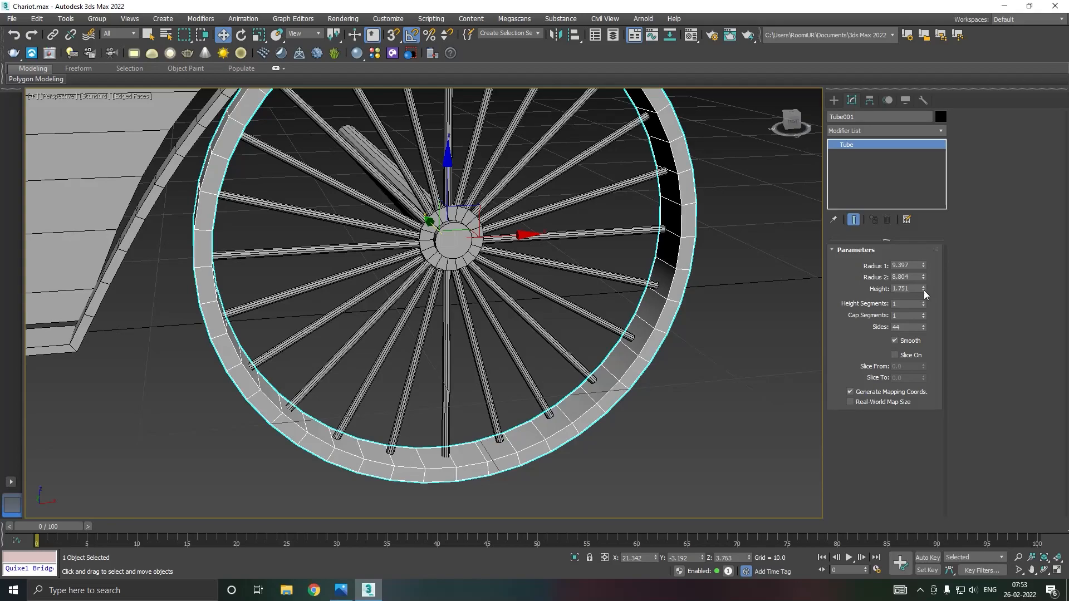
{"action": "left_click_drag", "start_coordinate": [925, 277], "coordinate": [927, 278]}
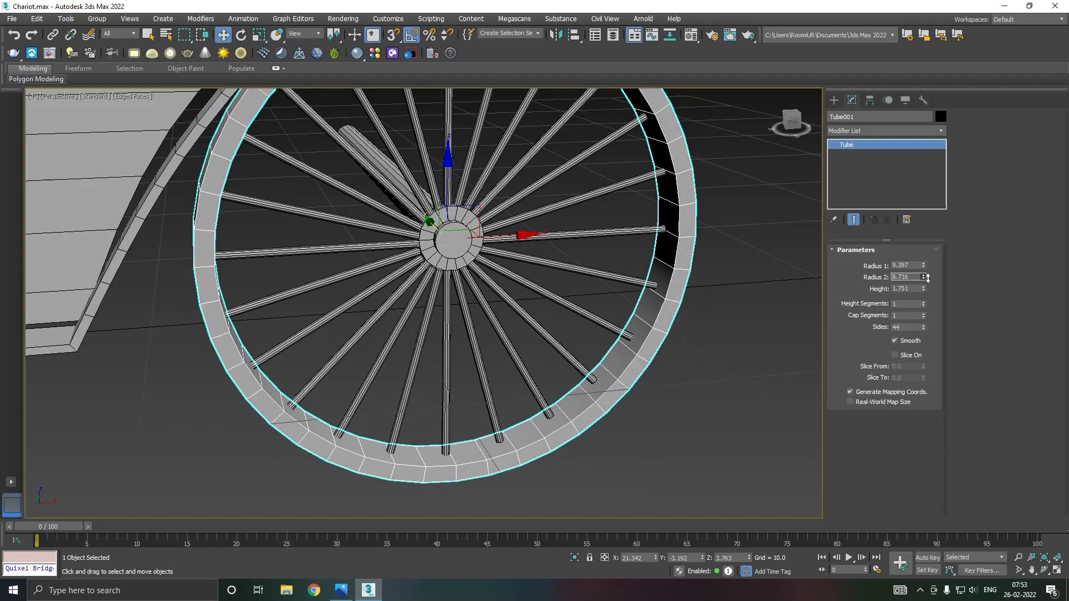
- Convert the wheel rim tube to an Editable Poly and add an edge loop around its inner face
{"action": "right_click", "coordinate": [852, 146]}
{"action": "left_click", "coordinate": [886, 248]}
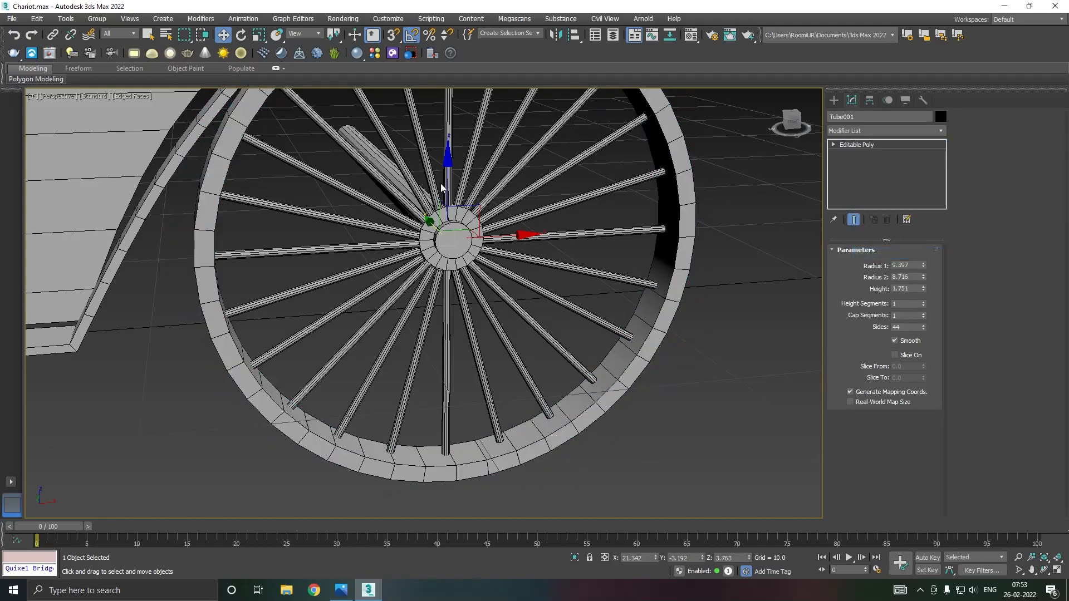
{"action": "mouse_move", "coordinate": [131, 79]}
{"action": "left_click", "coordinate": [226, 109]}
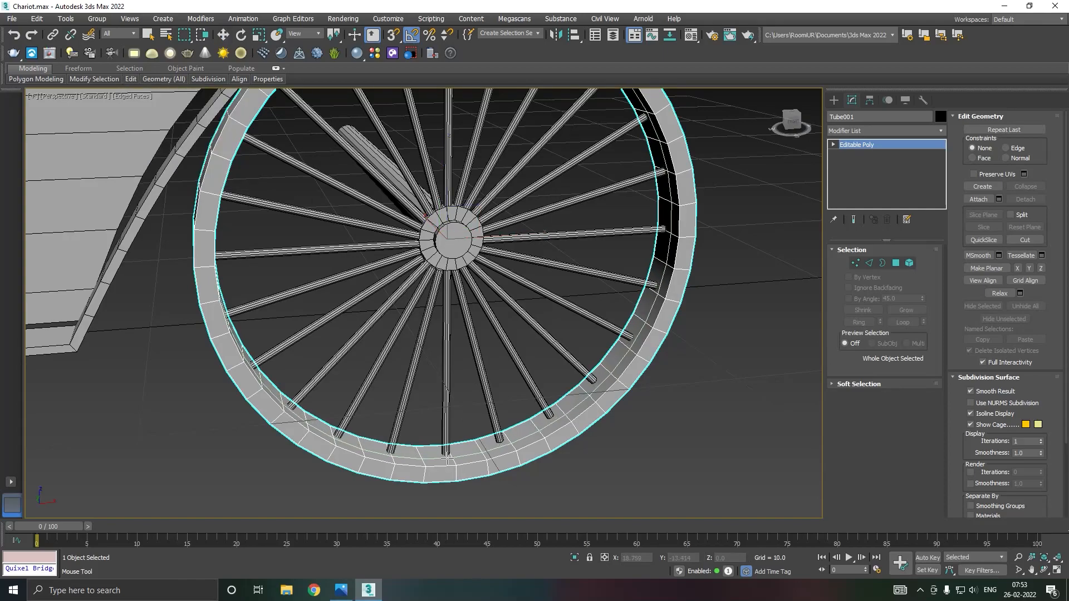
{"action": "right_click", "coordinate": [447, 459]}
- Select the ring of polygons along one half of the rim's inner face and extrude it by 0.383
{"action": "left_click", "coordinate": [895, 263]}
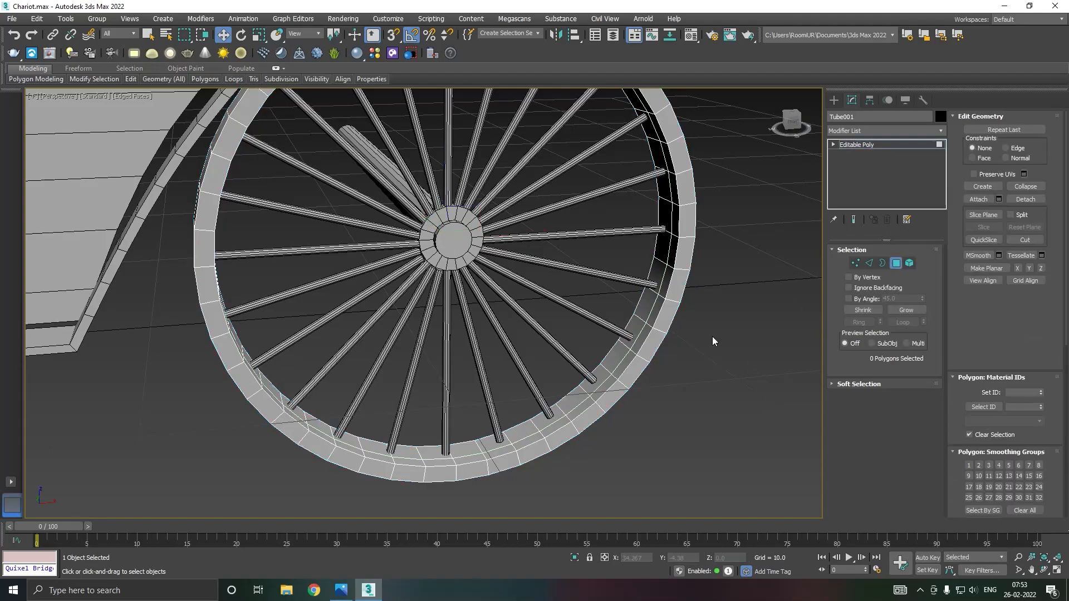
{"action": "left_click", "coordinate": [604, 383]}
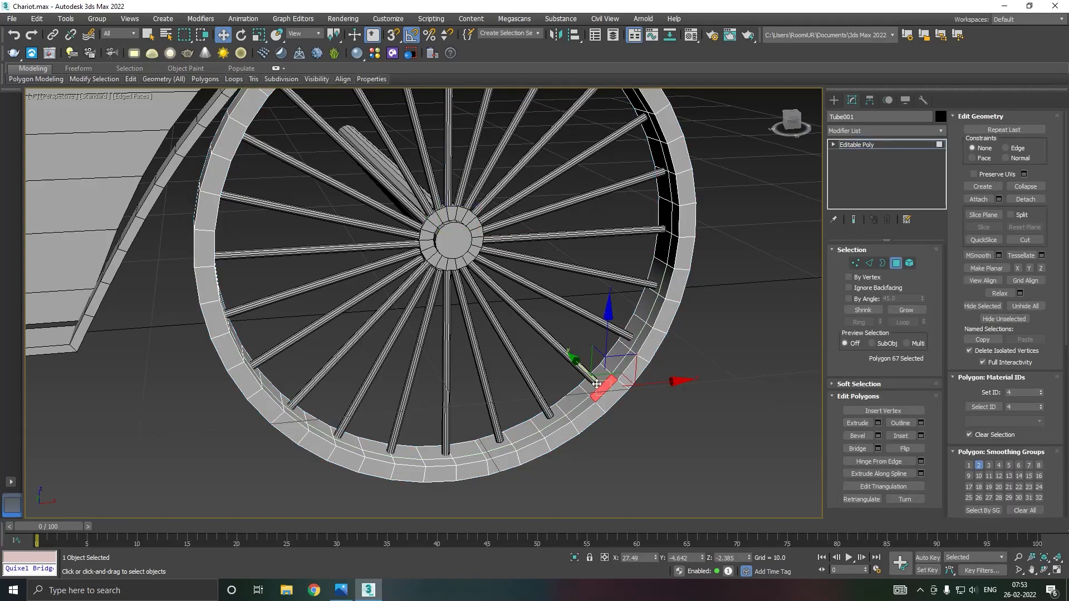
{"action": "middle_click_drag", "start_coordinate": [567, 369], "coordinate": [584, 382], "text": "alt"}
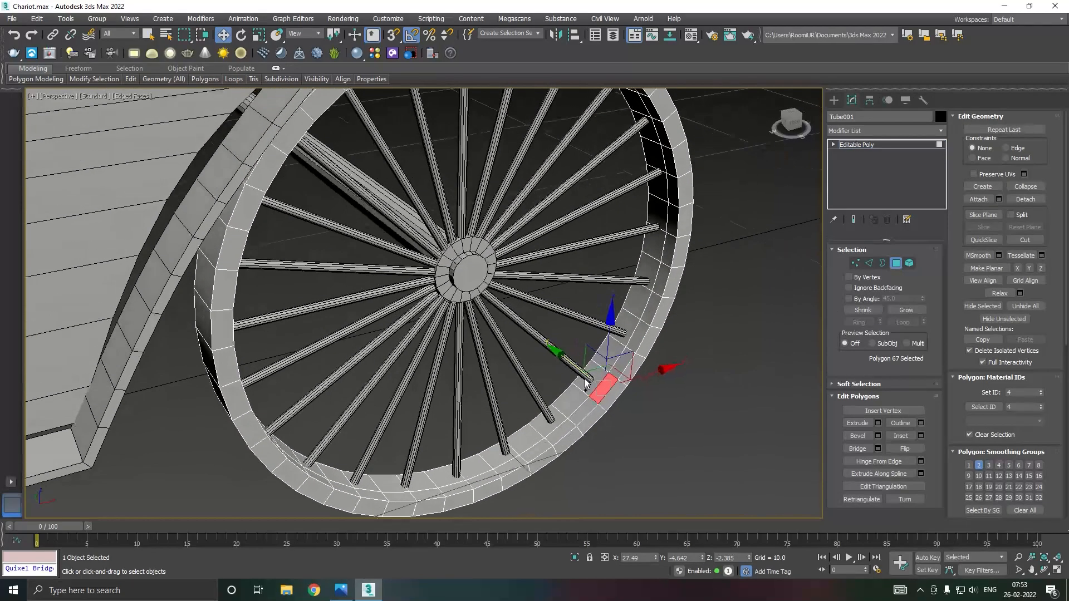
{"action": "left_click", "coordinate": [586, 409], "text": "shift"}
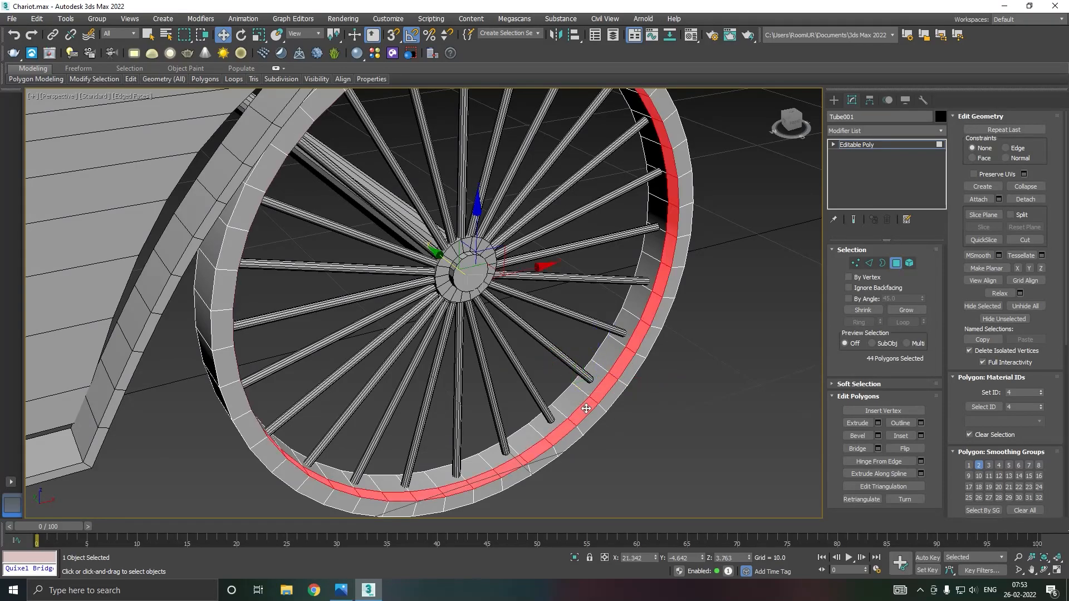
{"action": "left_click", "coordinate": [878, 423]}
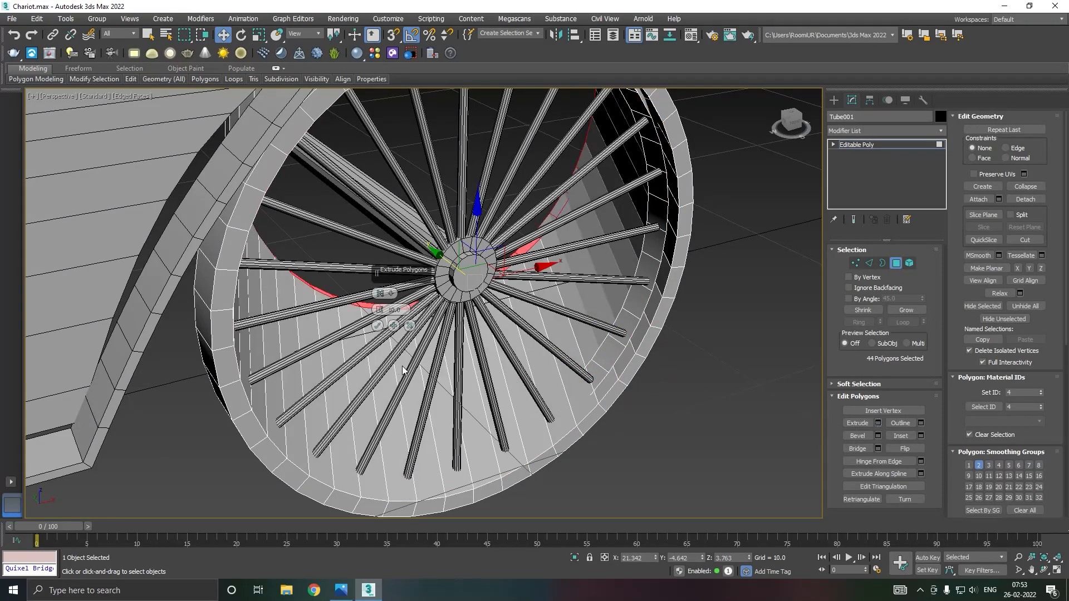
{"action": "left_click", "coordinate": [380, 295]}
{"action": "left_click_drag", "start_coordinate": [380, 310], "coordinate": [410, 357]}
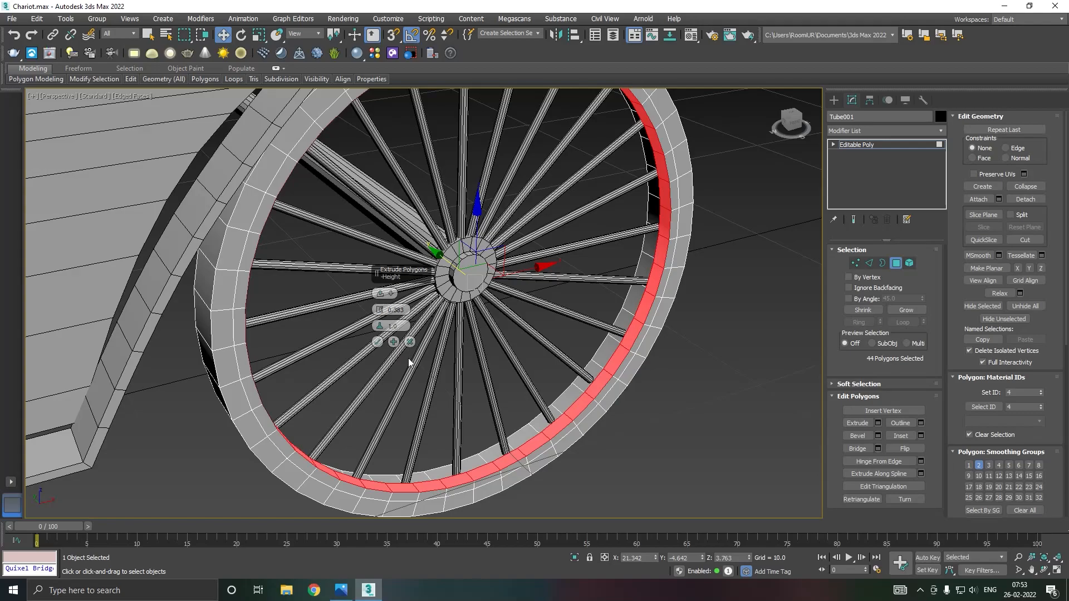
{"action": "left_click", "coordinate": [378, 341]}
- Move the edge loop at the foot of the extruded rim band along Y to about -4.68
{"action": "middle_click_drag", "start_coordinate": [470, 339], "coordinate": [369, 337], "text": "alt"}
{"action": "left_click", "coordinate": [864, 265]}
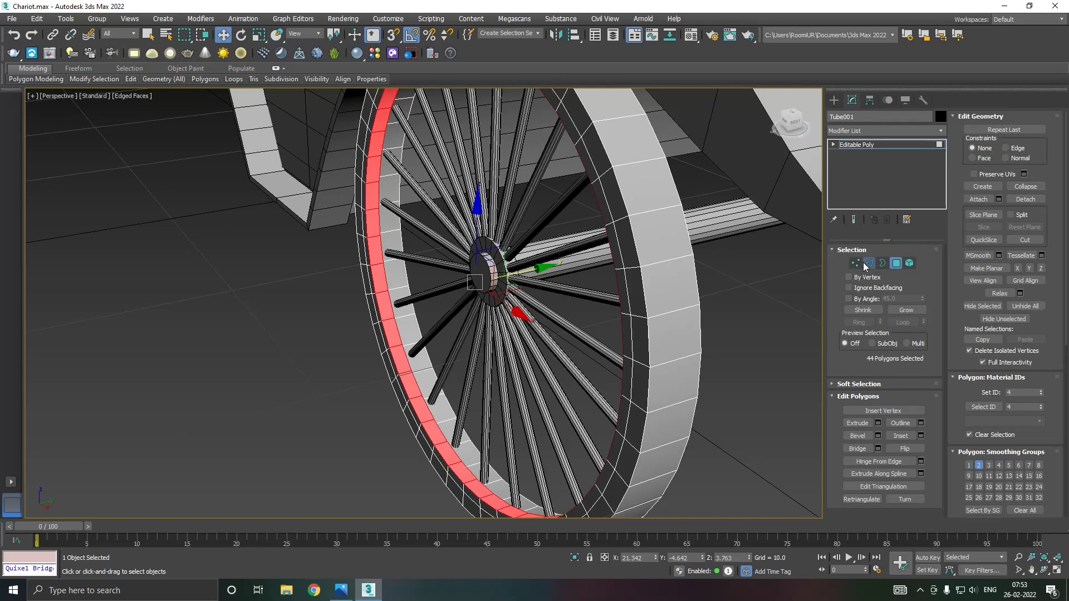
{"action": "left_click", "coordinate": [426, 433]}
{"action": "double_click", "coordinate": [427, 433]}
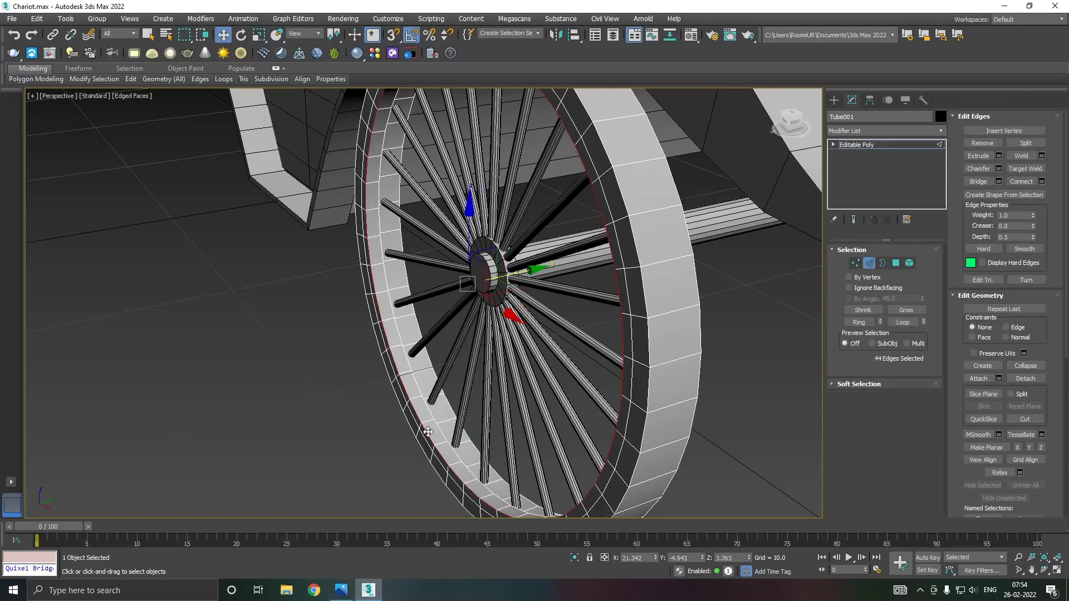
{"action": "double_click", "coordinate": [439, 427]}
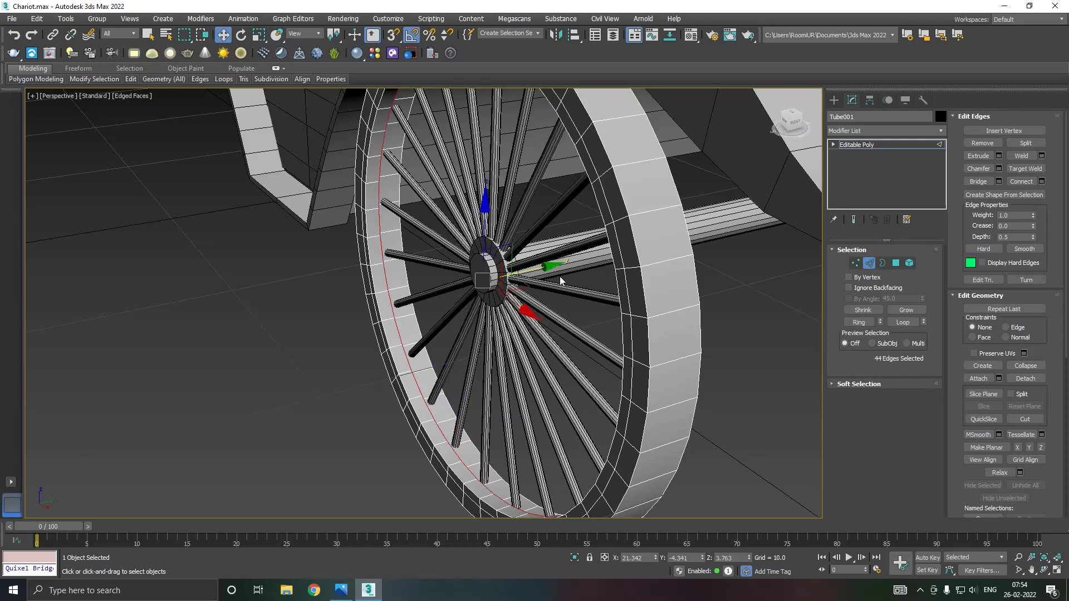
{"action": "left_click_drag", "start_coordinate": [541, 268], "coordinate": [535, 268]}
{"action": "middle_click_drag", "start_coordinate": [535, 269], "coordinate": [657, 280], "text": "alt"}
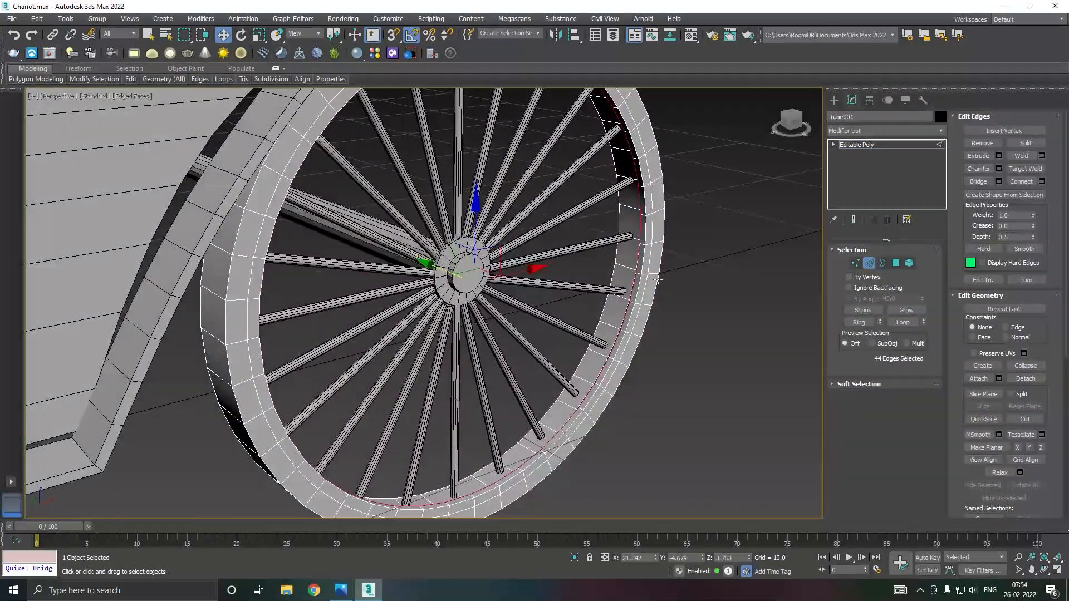
{"action": "left_click", "coordinate": [871, 147]}
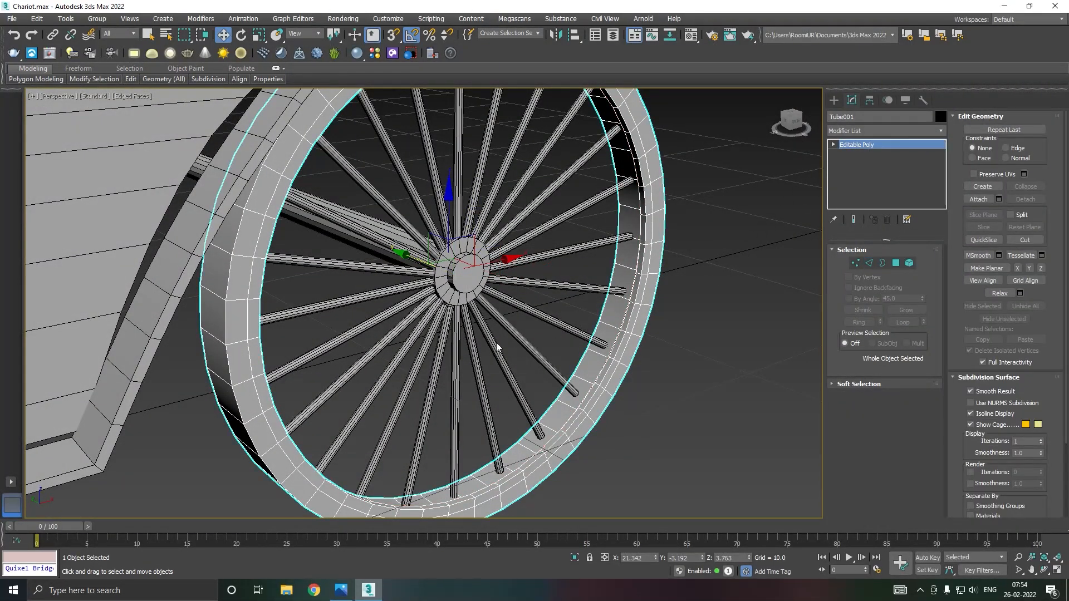
- Attach the spokes object to the wheel rim
{"action": "scroll", "coordinate": [514, 338], "scroll_direction": "down", "scroll_amount": 2}
{"action": "middle_click_drag", "start_coordinate": [602, 346], "coordinate": [536, 355], "text": "alt"}
{"action": "left_click", "coordinate": [543, 439]}
{"action": "left_click", "coordinate": [979, 199]}
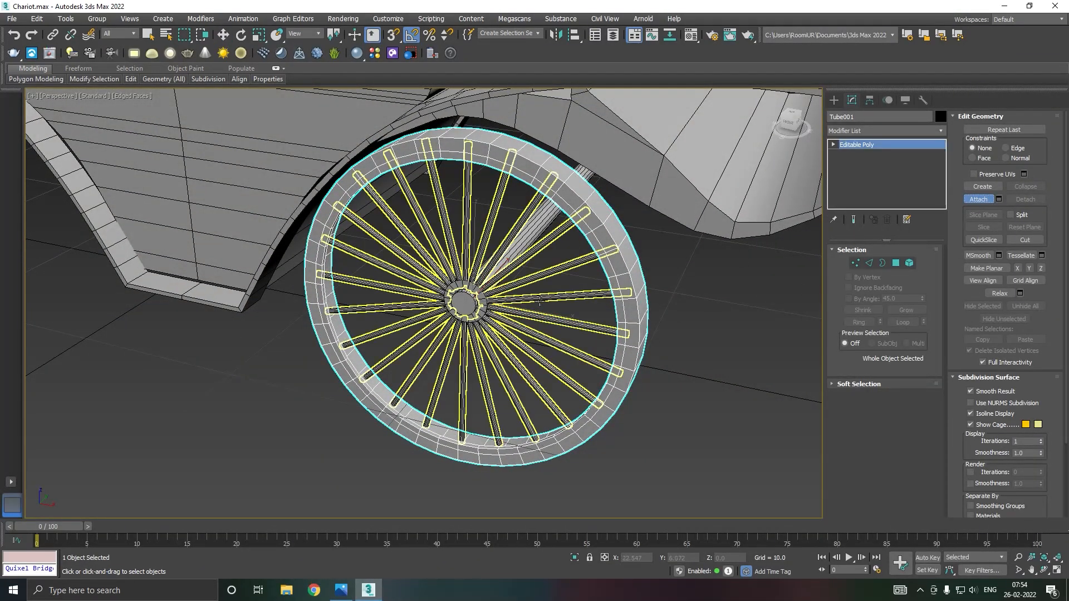
{"action": "left_click", "coordinate": [530, 334]}
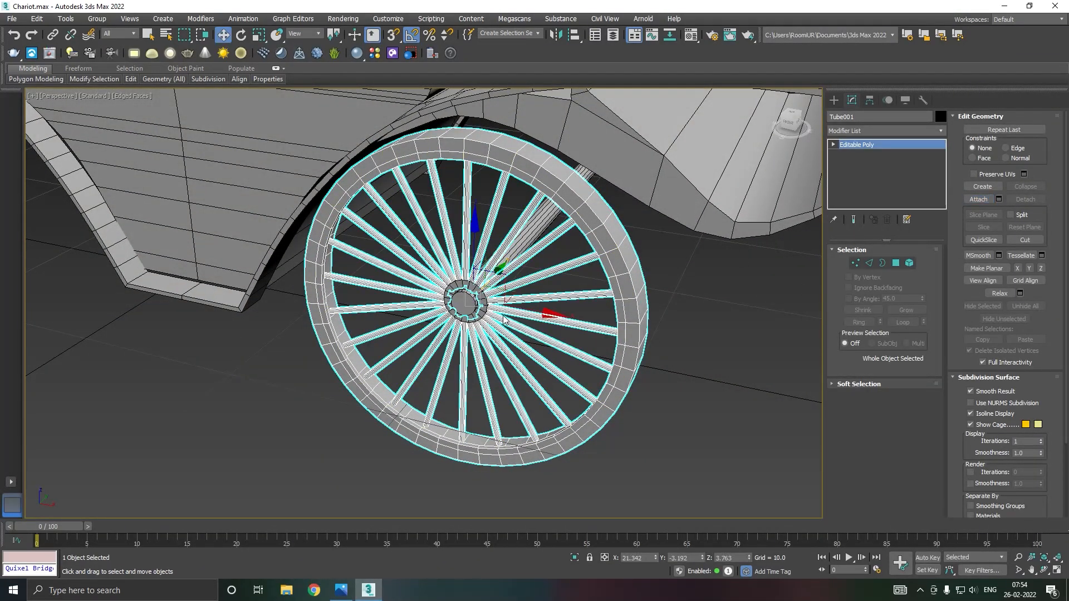
{"action": "scroll", "coordinate": [501, 316], "scroll_direction": "down", "scroll_amount": 3}
{"action": "middle_click_drag", "start_coordinate": [501, 317], "coordinate": [519, 302], "text": "alt"}
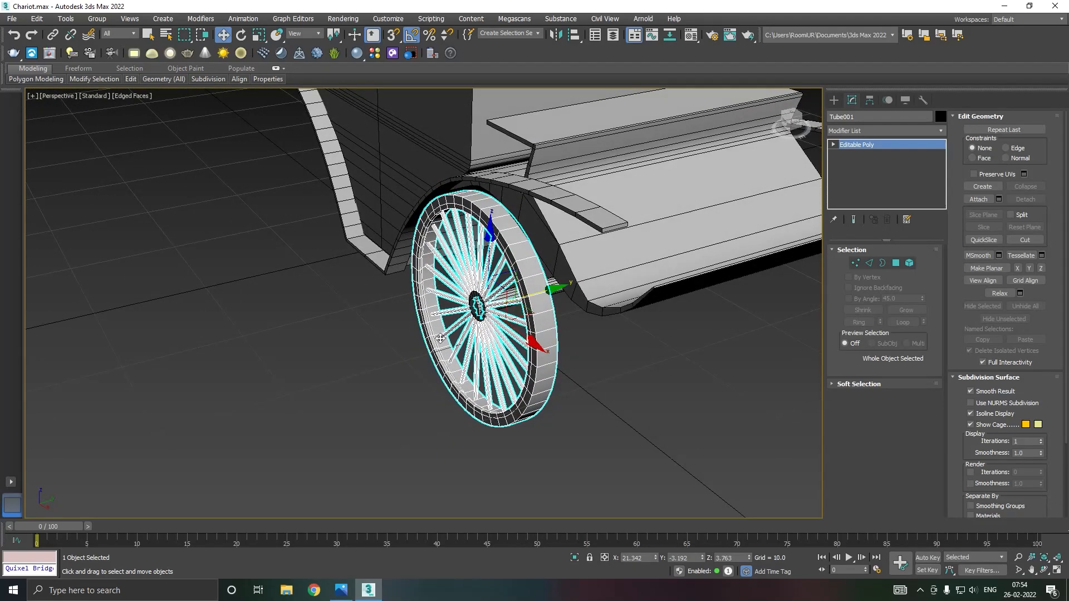
{"action": "scroll", "coordinate": [519, 303], "scroll_direction": "up", "scroll_amount": 2}
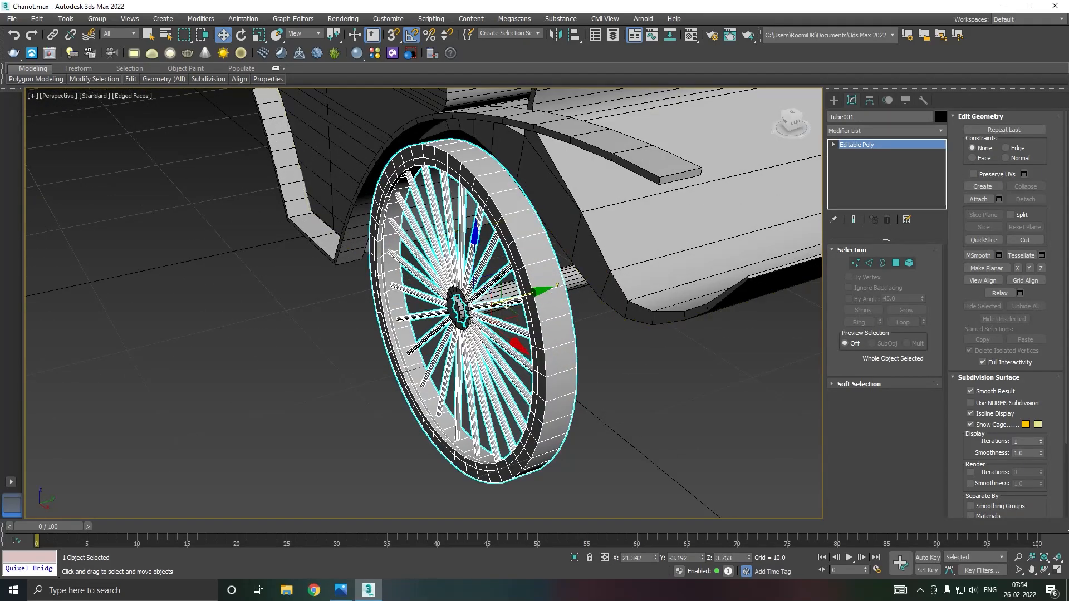
{"action": "scroll", "coordinate": [399, 340], "scroll_direction": "down", "scroll_amount": 3}
{"action": "scroll", "coordinate": [402, 338], "scroll_direction": "down", "scroll_amount": 3}
{"action": "middle_click_drag", "start_coordinate": [401, 339], "coordinate": [485, 340], "text": "alt"}
{"action": "left_click_drag", "start_coordinate": [486, 332], "coordinate": [628, 306], "text": "shift"}
{"action": "left_click", "coordinate": [535, 342]}
{"action": "mouse_move", "coordinate": [536, 341]}
{"action": "middle_mouse_down", "text": "alt"}
{"action": "mouse_move", "coordinate": [524, 334]}
{"action": "mouse_move", "coordinate": [537, 324]}
{"action": "middle_mouse_up", "text": "alt"}
{"action": "scroll", "coordinate": [537, 324], "scroll_direction": "up", "scroll_amount": 5}
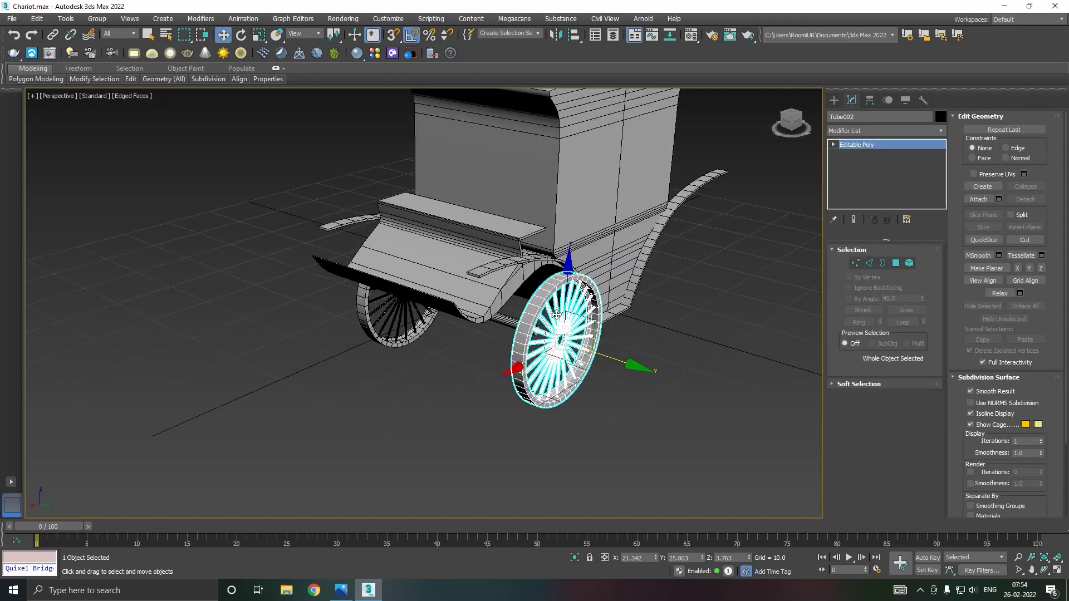
{"action": "middle_click_drag", "start_coordinate": [581, 352], "coordinate": [615, 322], "text": "alt"}
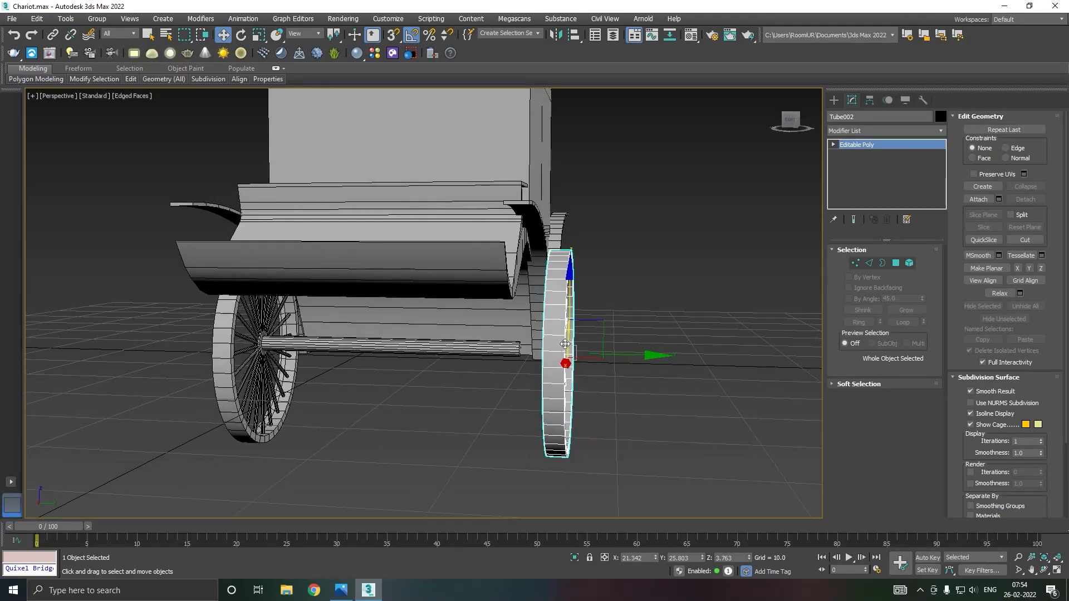
{"action": "key", "text": "Delete"}
- Attach the finished wheel to the axle as a single object
{"action": "left_click", "coordinate": [522, 349]}
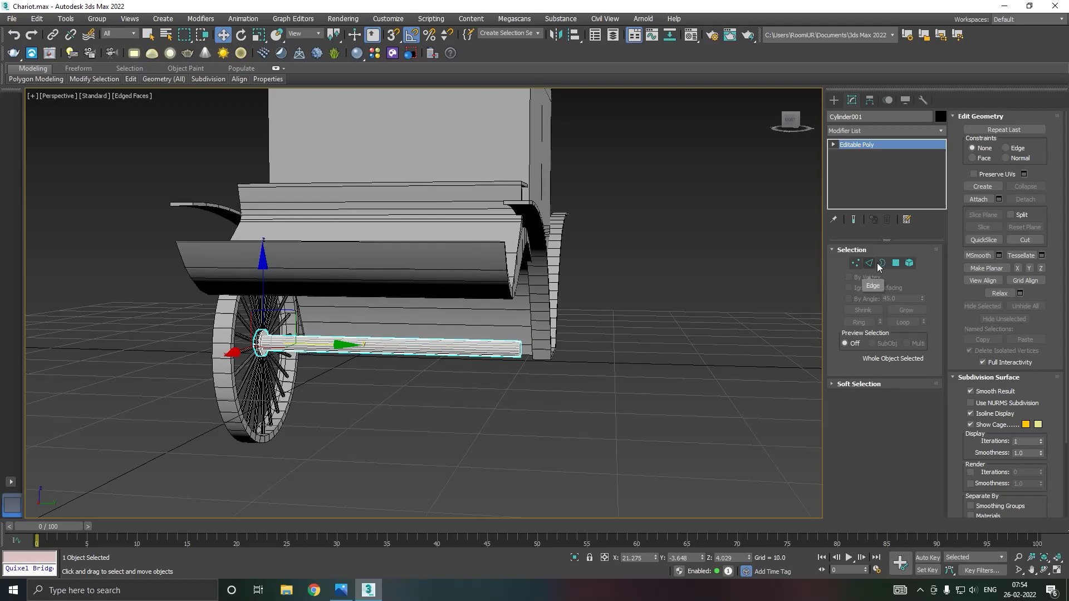
{"action": "left_click", "coordinate": [978, 200]}
{"action": "left_click", "coordinate": [261, 421]}
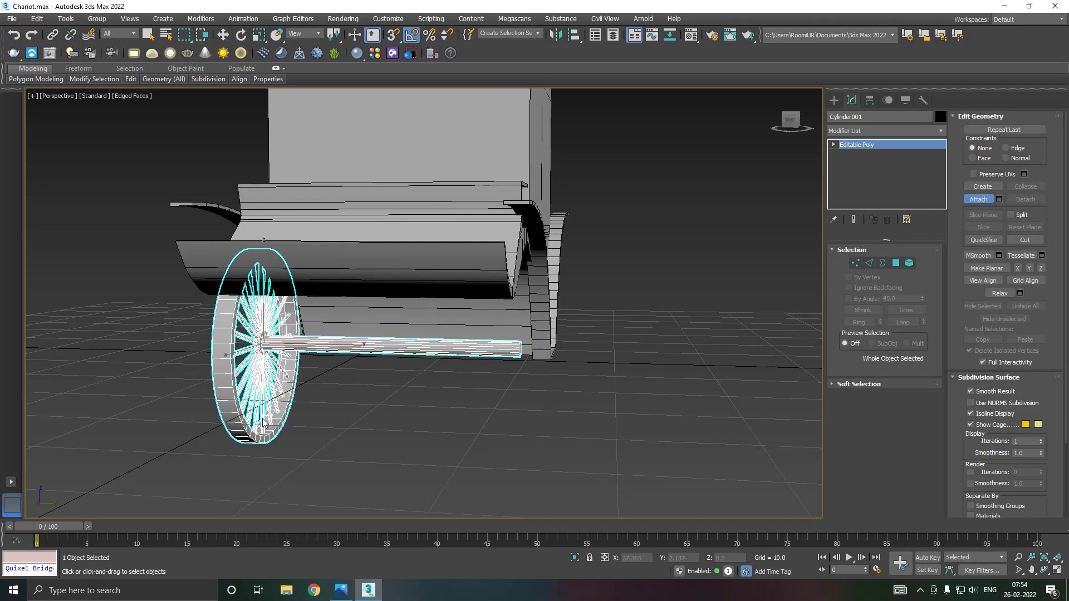
{"action": "key", "text": "w"}
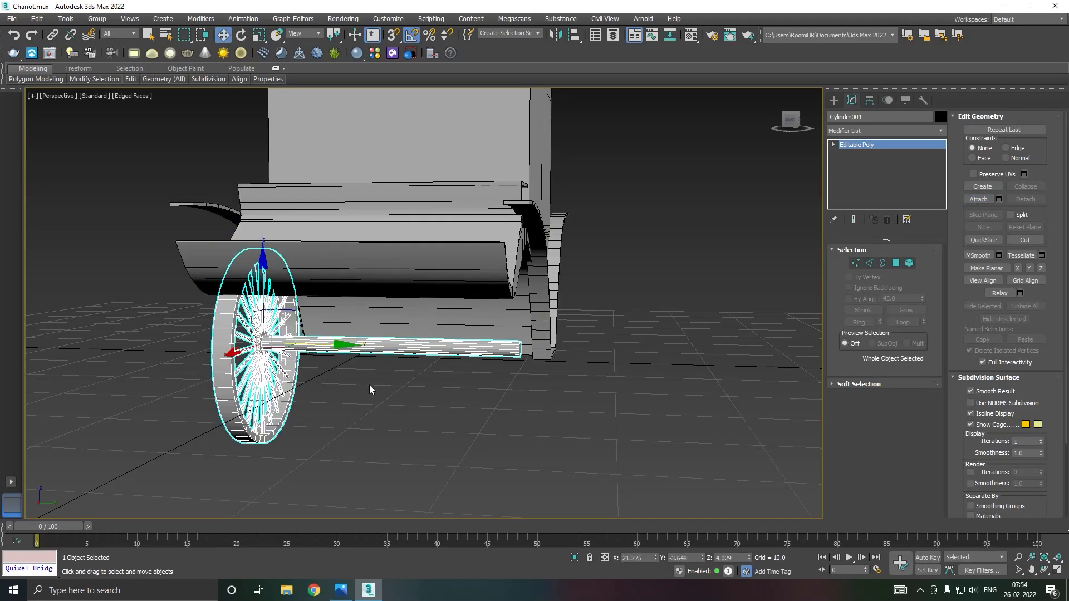
- Apply a Symmetry modifier on the Z axis to the wheel and axle, moving its mirror plane to about Y 9.38
{"action": "left_click", "coordinate": [940, 133]}
{"action": "left_click_drag", "start_coordinate": [940, 161], "coordinate": [959, 463]}
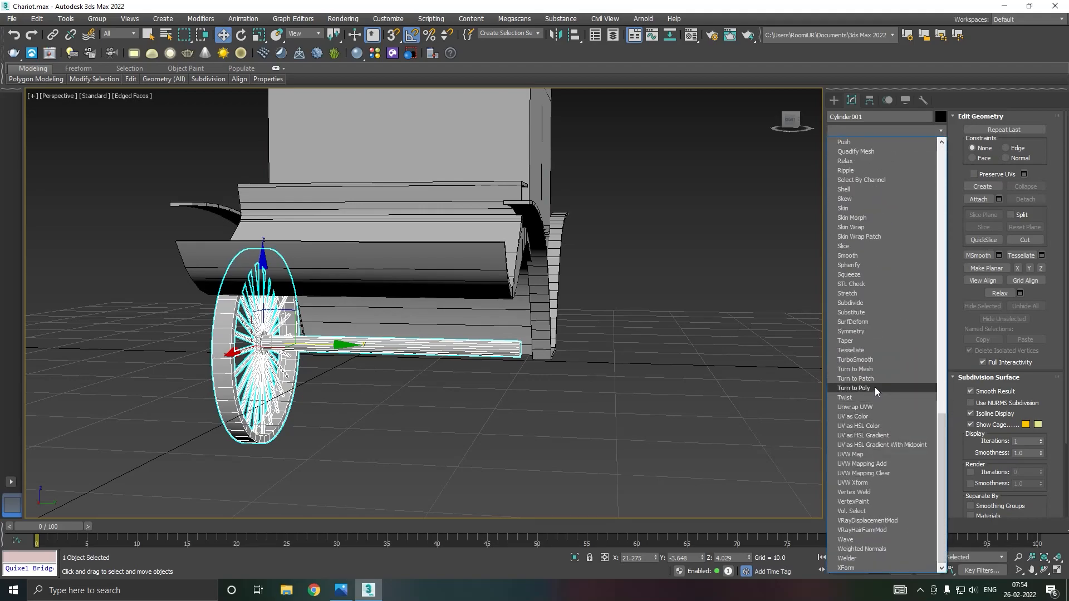
{"action": "left_click", "coordinate": [874, 331]}
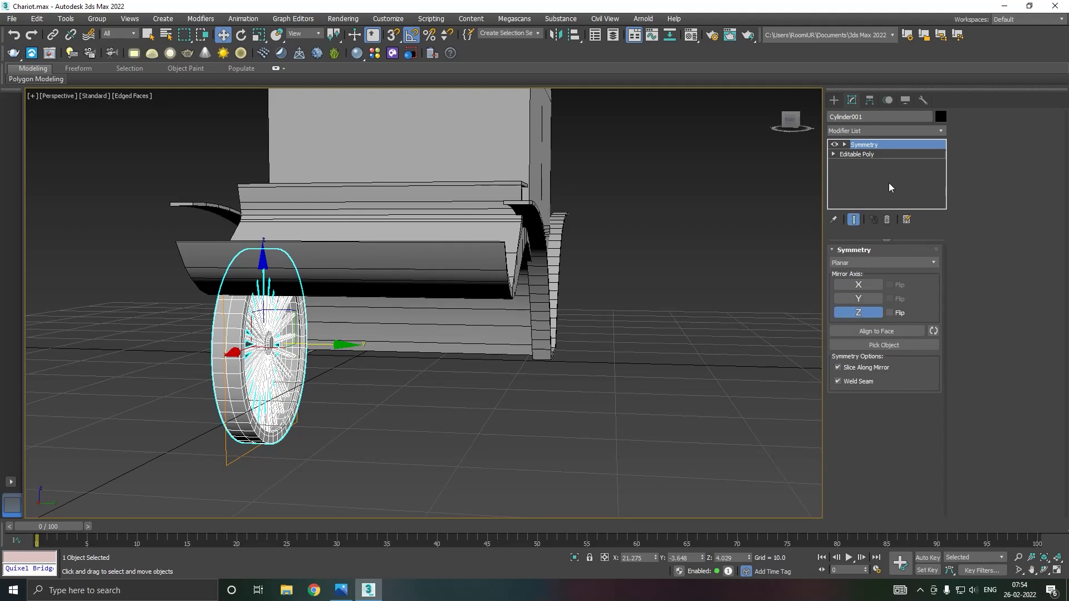
{"action": "left_click_drag", "start_coordinate": [328, 344], "coordinate": [458, 344]}
{"action": "middle_click_drag", "start_coordinate": [436, 335], "coordinate": [522, 332], "text": "alt"}
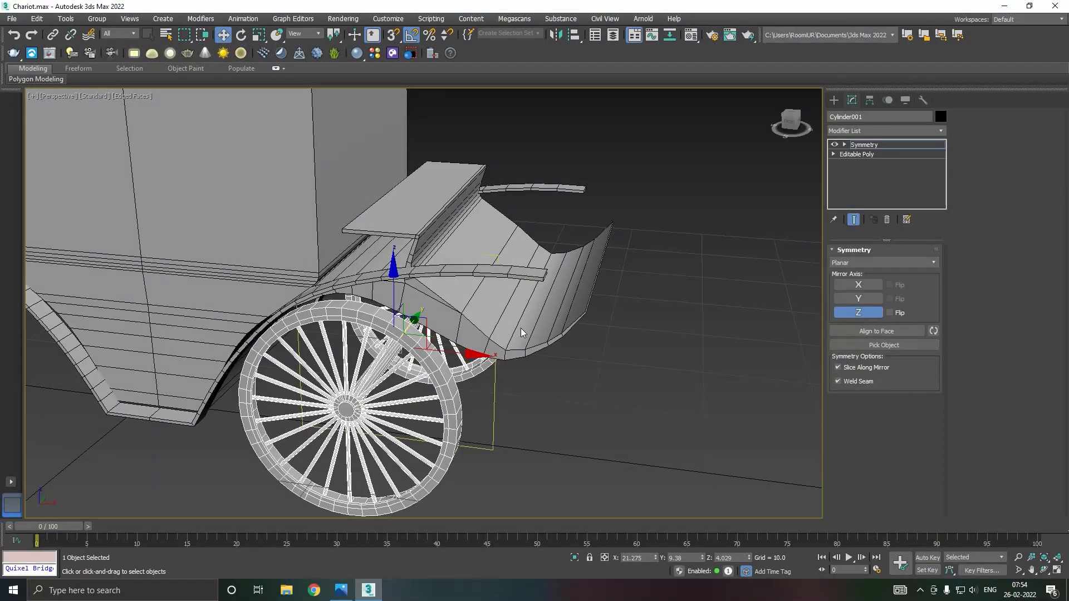
{"action": "scroll", "coordinate": [522, 333], "scroll_direction": "down", "scroll_amount": 5}
{"action": "left_click", "coordinate": [867, 145]}
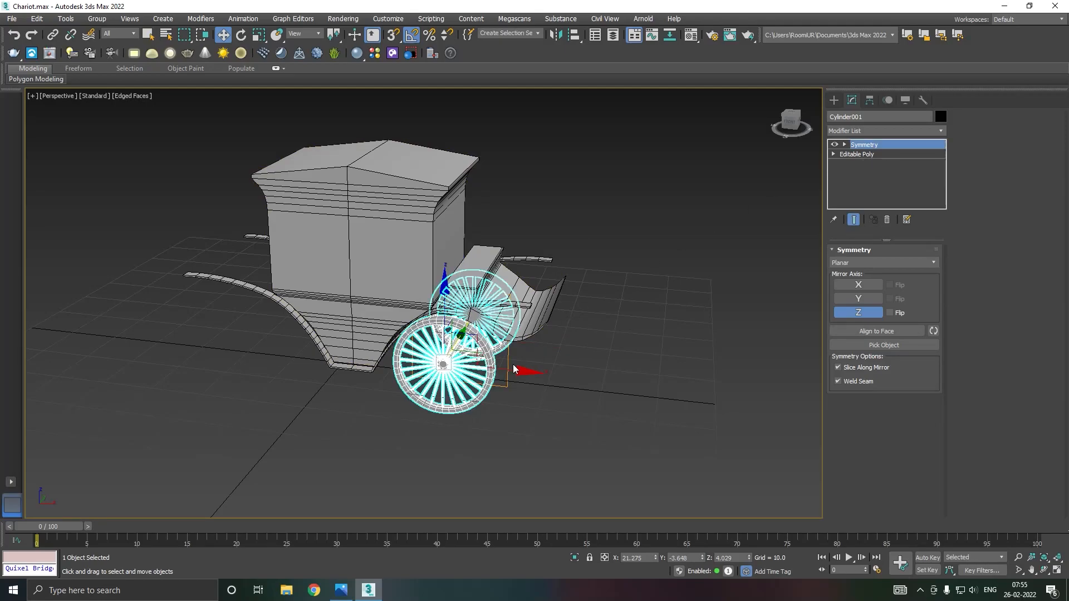
- Copy the mirrored wheel pair with its axle along X and position the copy under the opposite pair of mudguards
{"action": "left_click_drag", "start_coordinate": [511, 368], "coordinate": [316, 348], "text": "shift"}
{"action": "left_click", "coordinate": [554, 341]}
{"action": "mouse_move", "coordinate": [554, 342]}
{"action": "middle_mouse_down", "text": "alt"}
{"action": "mouse_move", "coordinate": [523, 316]}
{"action": "mouse_move", "coordinate": [526, 334]}
{"action": "middle_mouse_up", "text": "alt"}
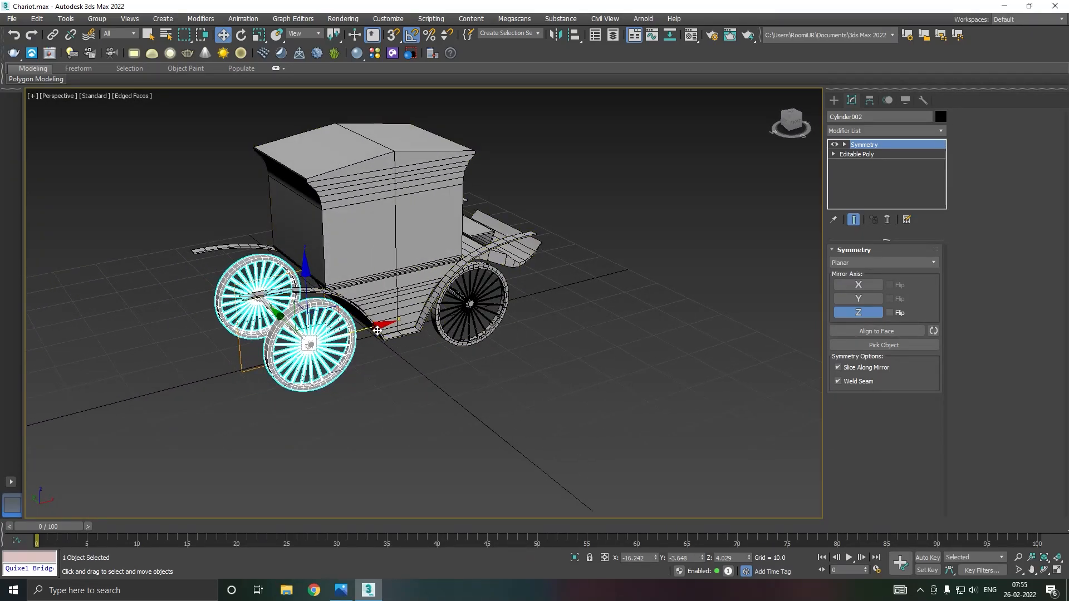
{"action": "left_click_drag", "start_coordinate": [377, 330], "coordinate": [381, 327]}
{"action": "middle_click_drag", "start_coordinate": [473, 328], "coordinate": [716, 365], "text": "alt"}
{"action": "left_click", "coordinate": [613, 293]}
{"action": "left_click", "coordinate": [507, 334]}
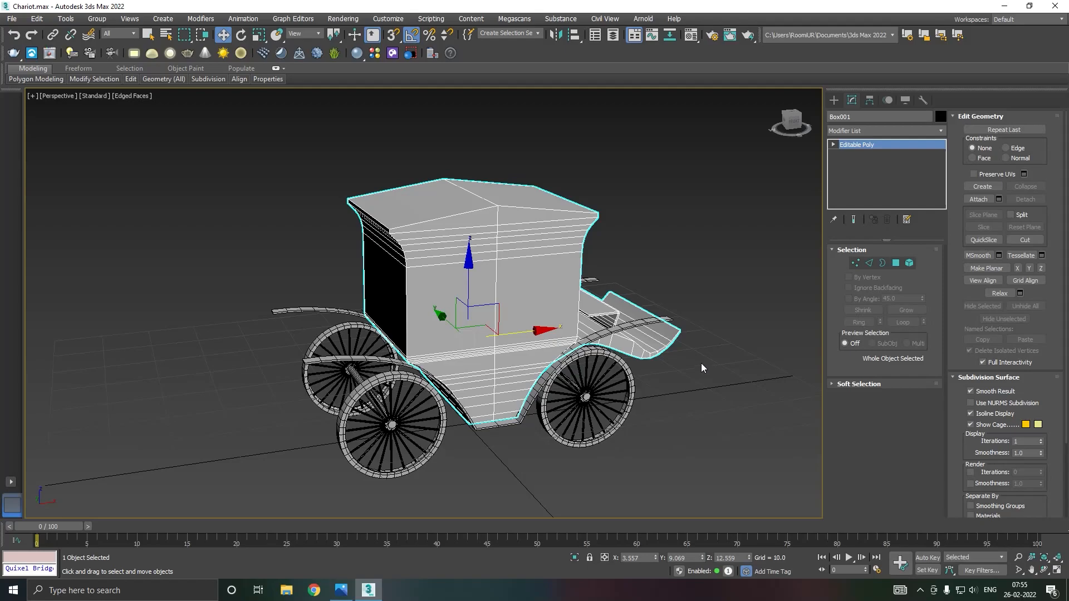
{"action": "left_click", "coordinate": [702, 361]}
{"action": "scroll", "coordinate": [679, 356], "scroll_direction": "down", "scroll_amount": 3}
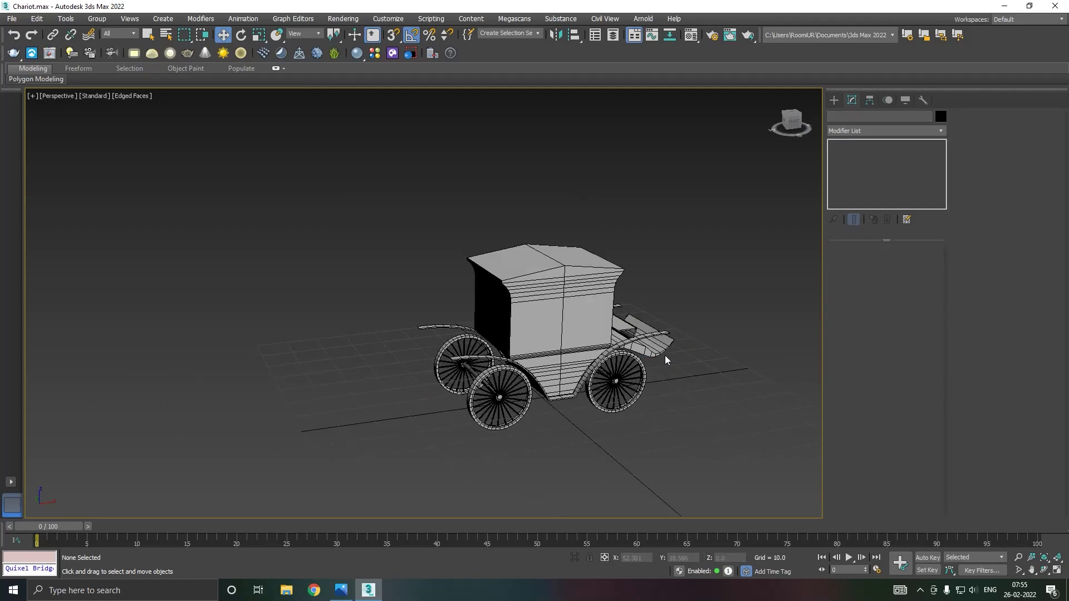
{"action": "scroll", "coordinate": [665, 356], "scroll_direction": "up", "scroll_amount": 2}
- Inset the four triangular roof-edge polygons on both long sides of the chariot body by 1.0
{"action": "left_click", "coordinate": [484, 205]}
{"action": "scroll", "coordinate": [483, 205], "scroll_direction": "up", "scroll_amount": 4}
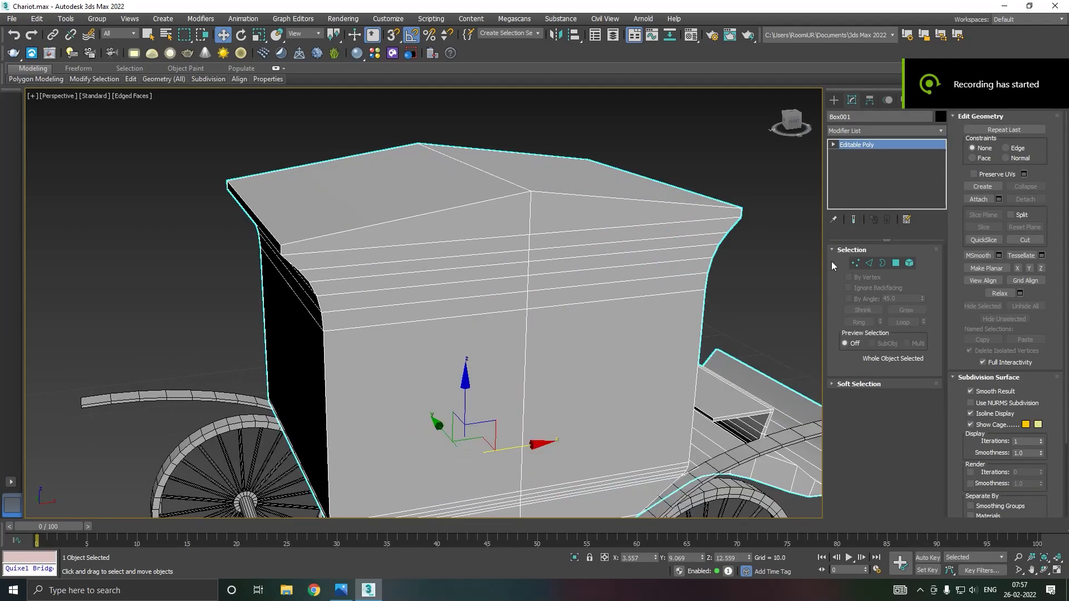
{"action": "left_click", "coordinate": [896, 263]}
{"action": "left_click", "coordinate": [503, 221]}
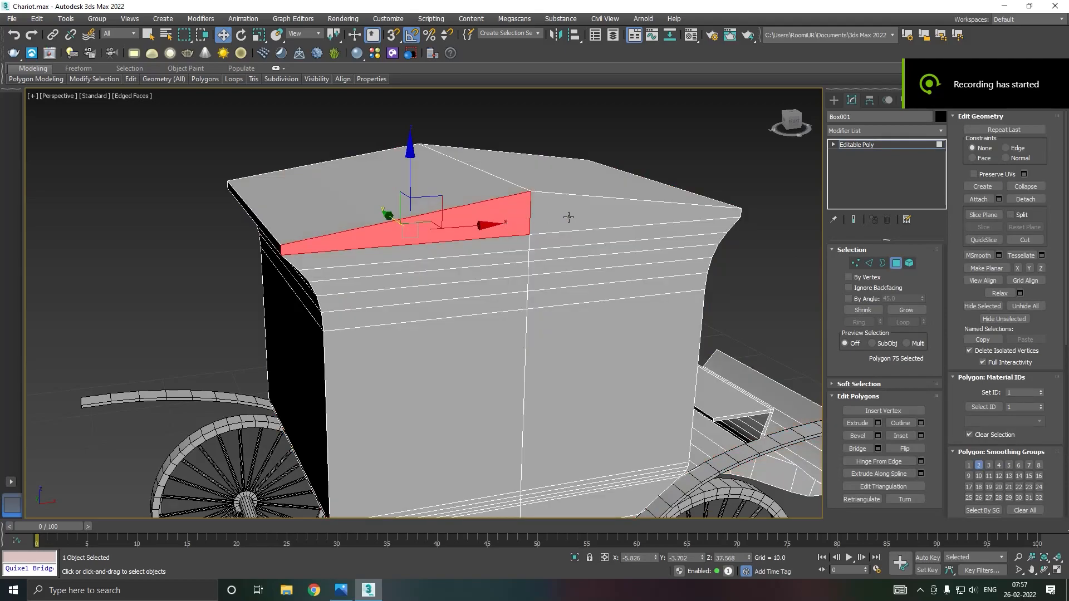
{"action": "left_click", "coordinate": [569, 218], "text": "ctrl"}
{"action": "middle_click_drag", "start_coordinate": [568, 217], "coordinate": [531, 278], "text": "alt"}
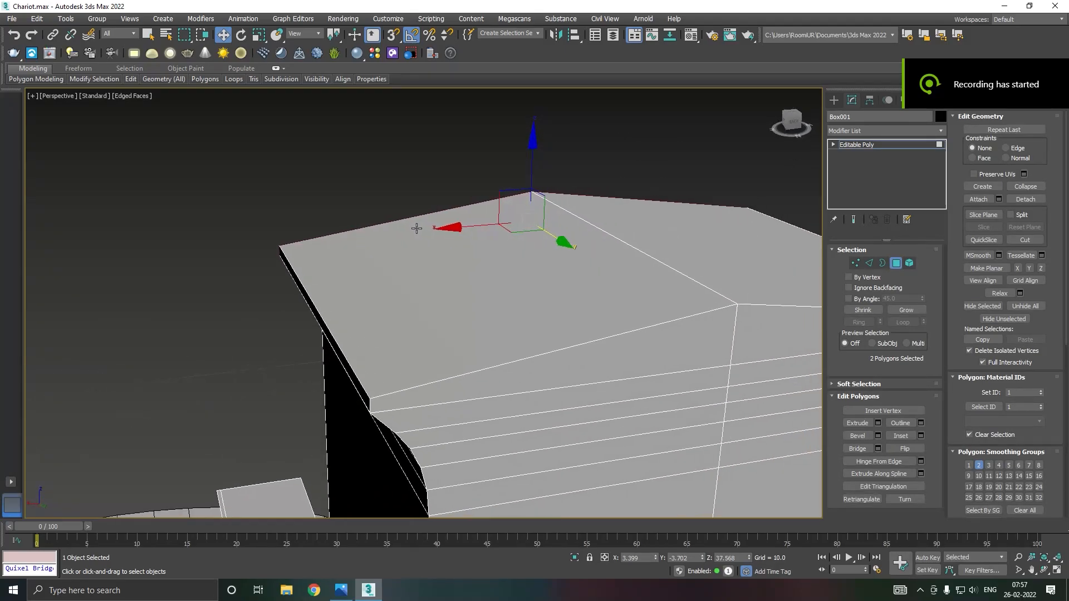
{"action": "left_click", "coordinate": [640, 335], "text": "ctrl"}
{"action": "left_click", "coordinate": [736, 335], "text": "ctrl"}
{"action": "middle_click_drag", "start_coordinate": [736, 335], "coordinate": [624, 288], "text": "alt"}
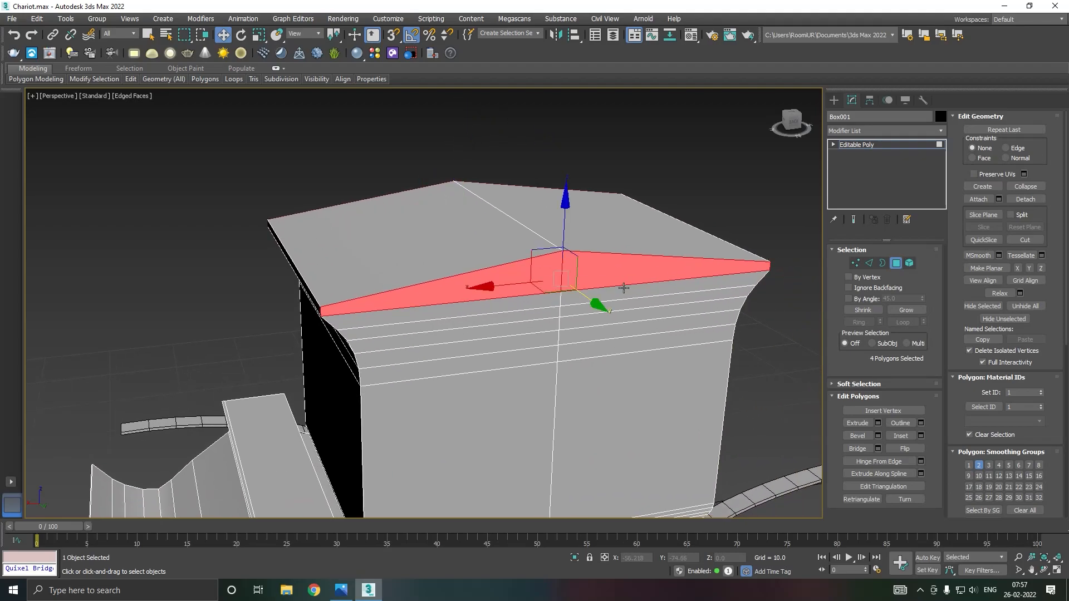
{"action": "left_click", "coordinate": [922, 437]}
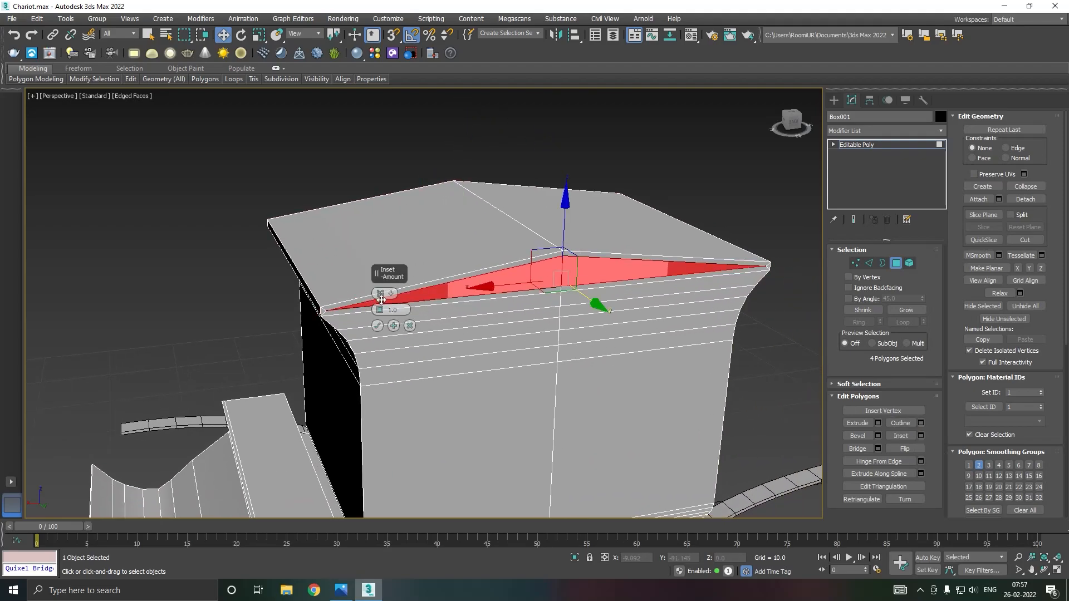
{"action": "scroll", "coordinate": [336, 313], "scroll_direction": "up", "scroll_amount": 2}
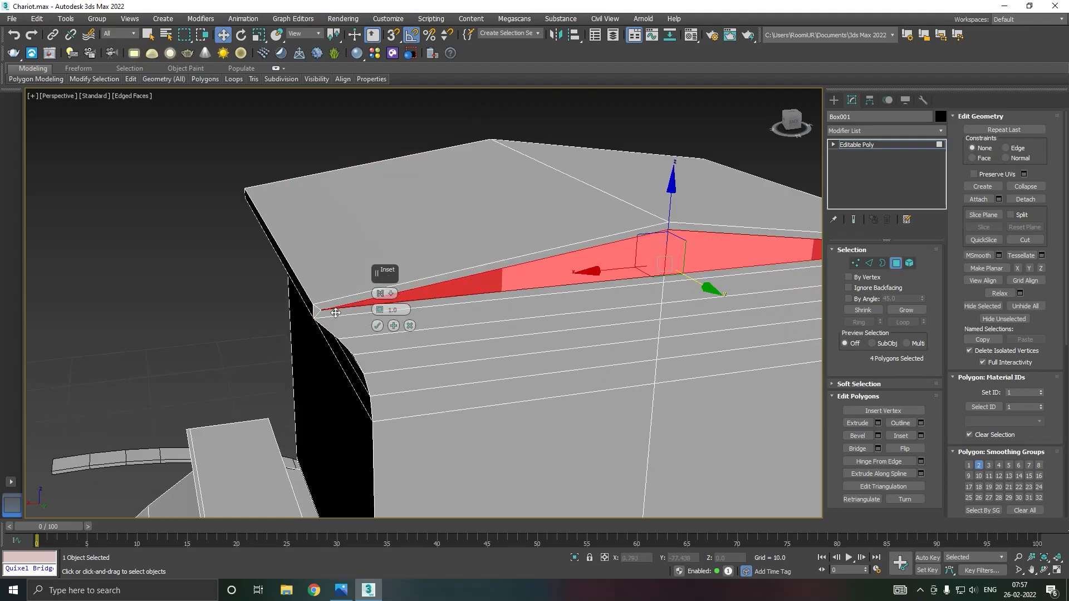
{"action": "left_click", "coordinate": [377, 326]}
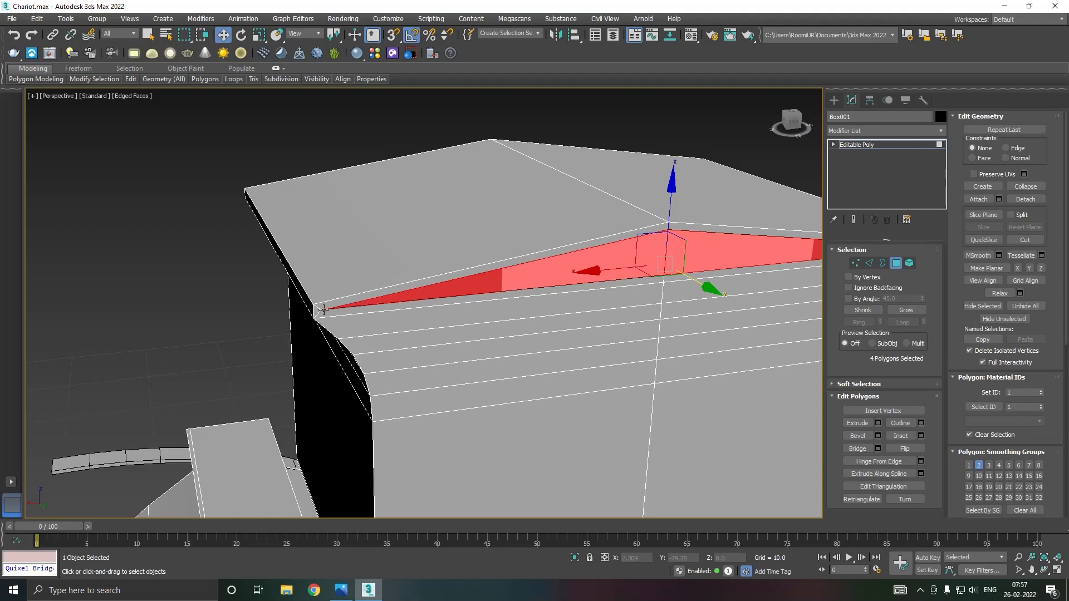
{"action": "scroll", "coordinate": [323, 310], "scroll_direction": "up", "scroll_amount": 3}
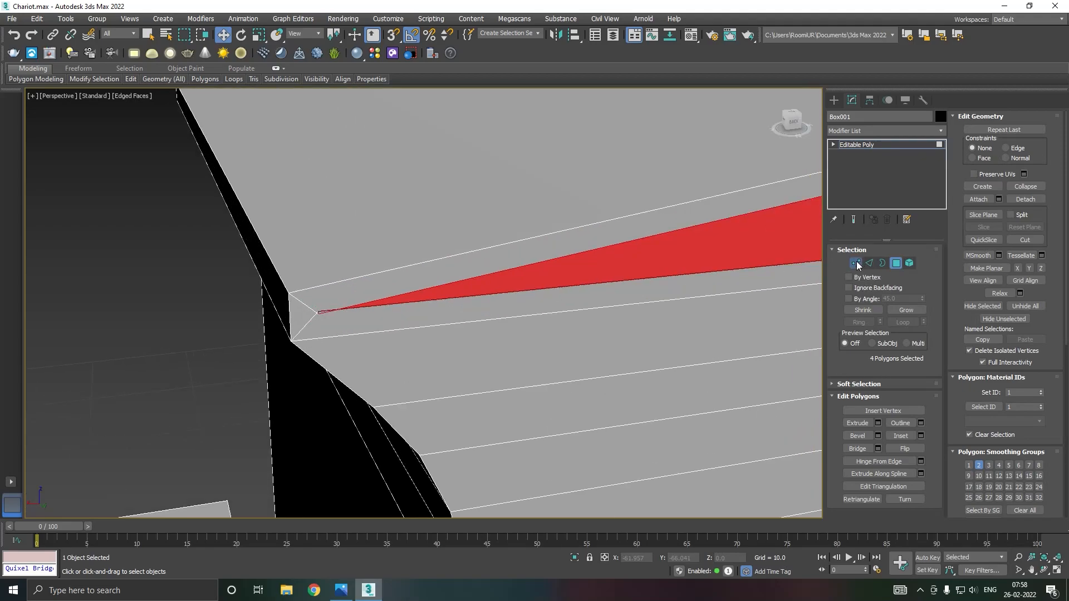
- Target-weld the split inset vertices at both corners of the triangular roof edge on one long side of the body
{"action": "left_click", "coordinate": [856, 263]}
{"action": "scroll", "coordinate": [313, 313], "scroll_direction": "up", "scroll_amount": 2}
{"action": "right_click", "coordinate": [329, 320]}
{"action": "left_click", "coordinate": [261, 394]}
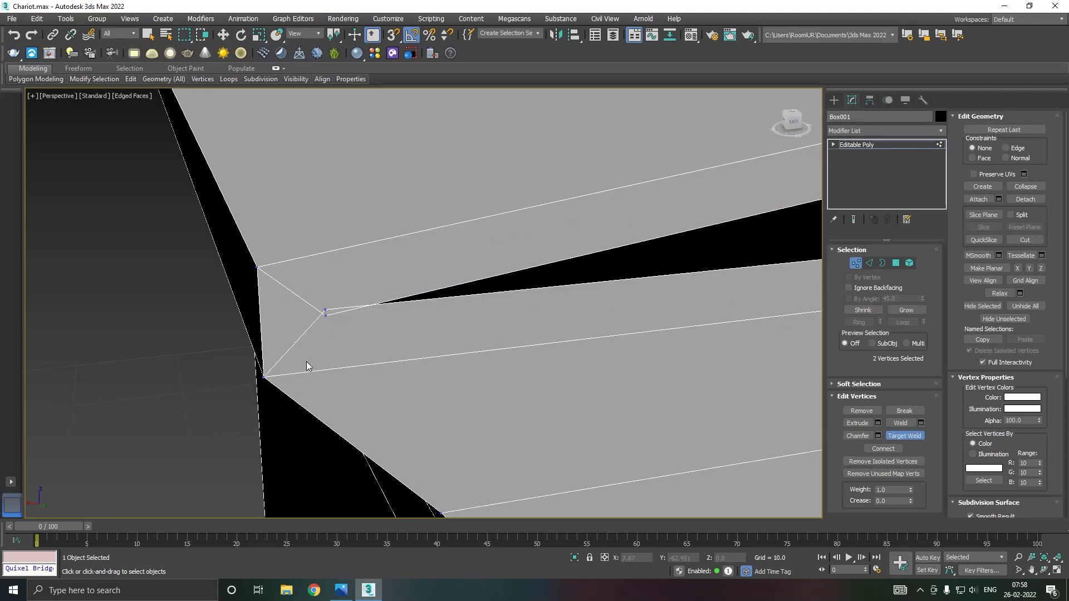
{"action": "left_click", "coordinate": [325, 310]}
{"action": "scroll", "coordinate": [327, 307], "scroll_direction": "down", "scroll_amount": 6}
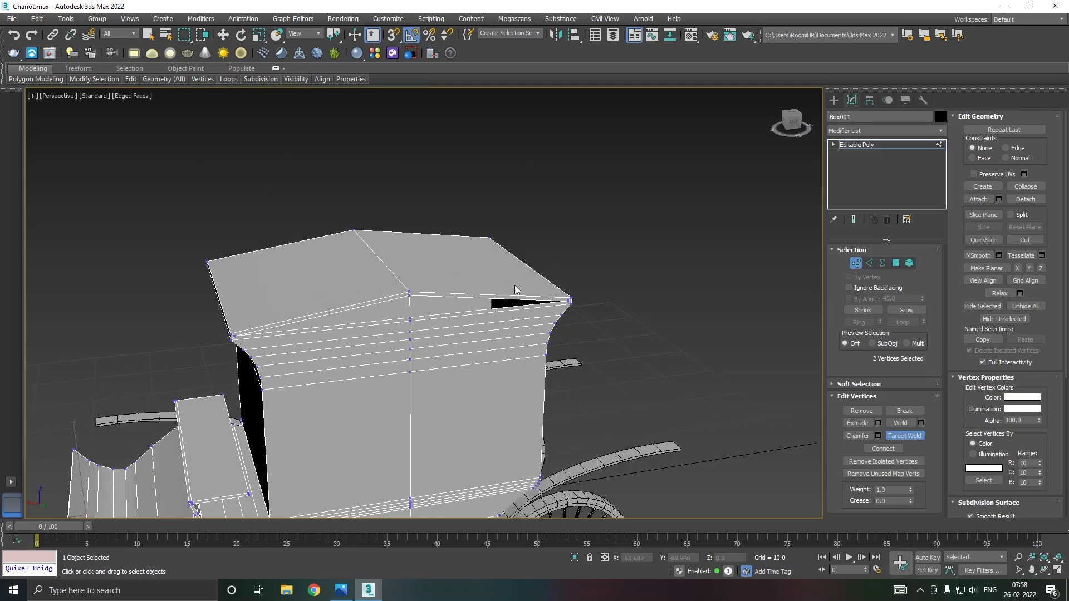
{"action": "scroll", "coordinate": [565, 302], "scroll_direction": "up", "scroll_amount": 4}
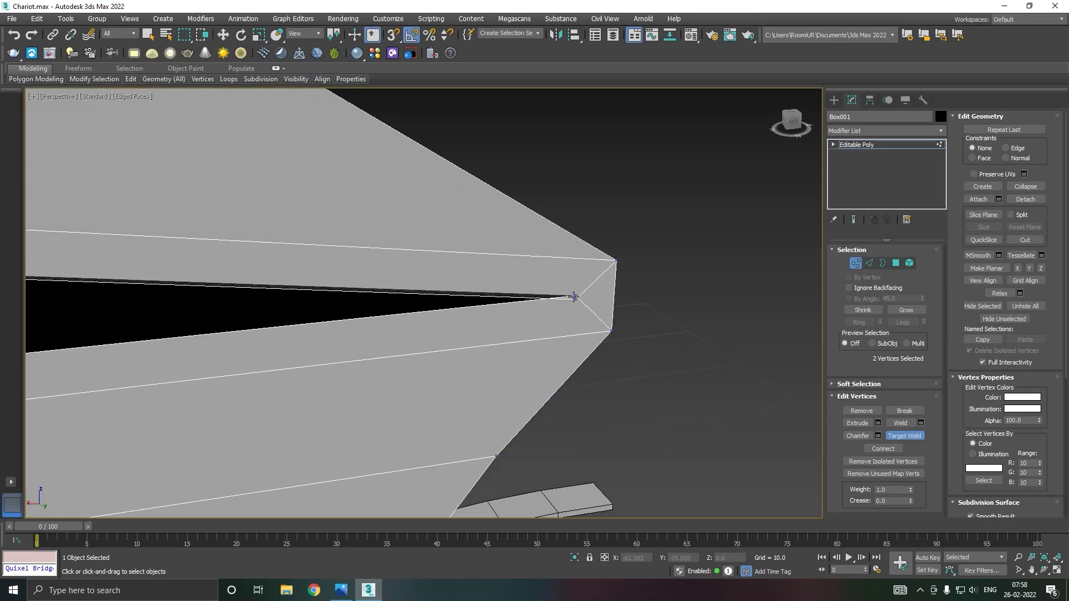
{"action": "left_click", "coordinate": [577, 295]}
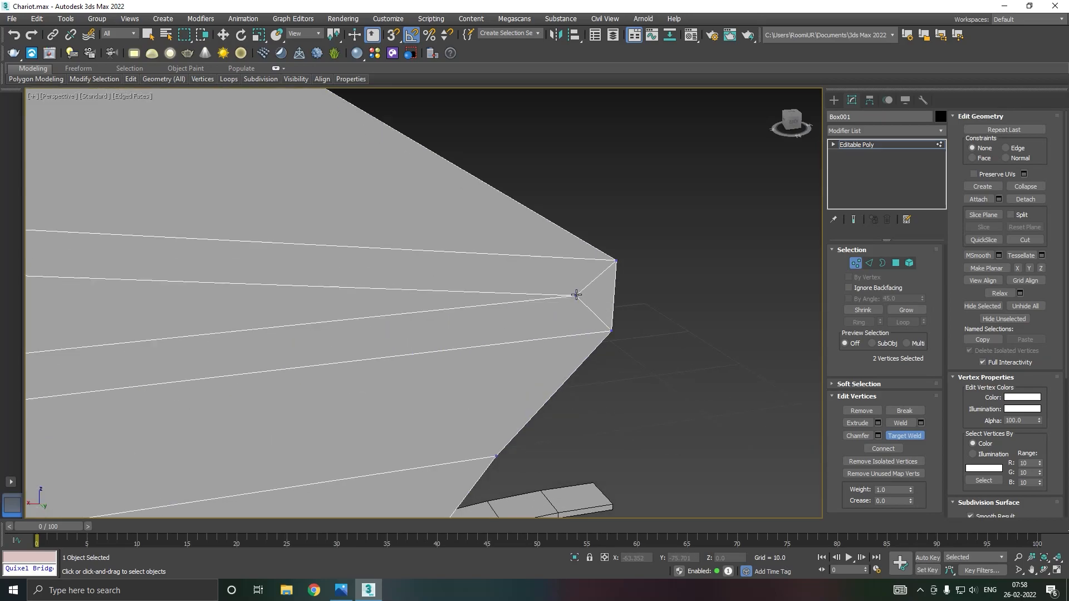
{"action": "scroll", "coordinate": [591, 295], "scroll_direction": "down", "scroll_amount": 5}
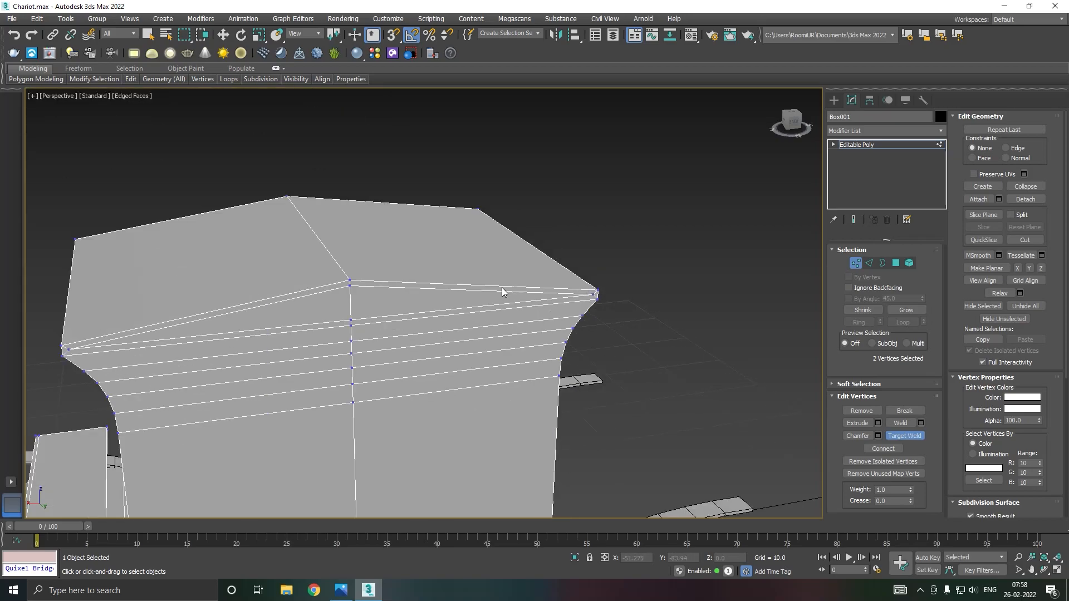
- Target-weld the split inset vertices at both roof-edge corners on the opposite long side of the body
{"action": "scroll", "coordinate": [508, 288], "scroll_direction": "down", "scroll_amount": 6}
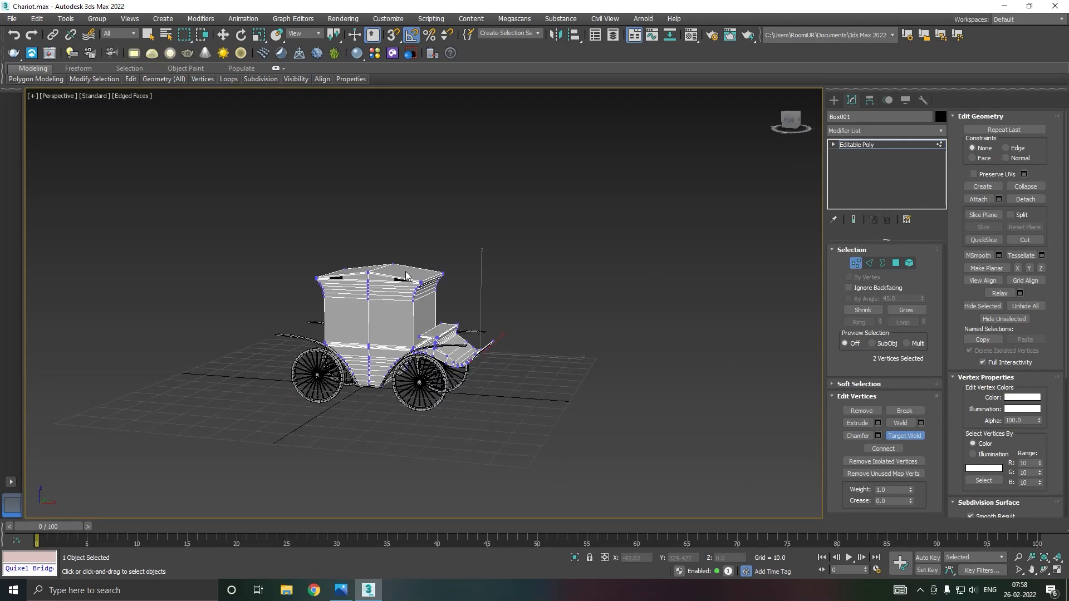
{"action": "scroll", "coordinate": [406, 275], "scroll_direction": "up", "scroll_amount": 4}
{"action": "scroll", "coordinate": [457, 305], "scroll_direction": "up", "scroll_amount": 5}
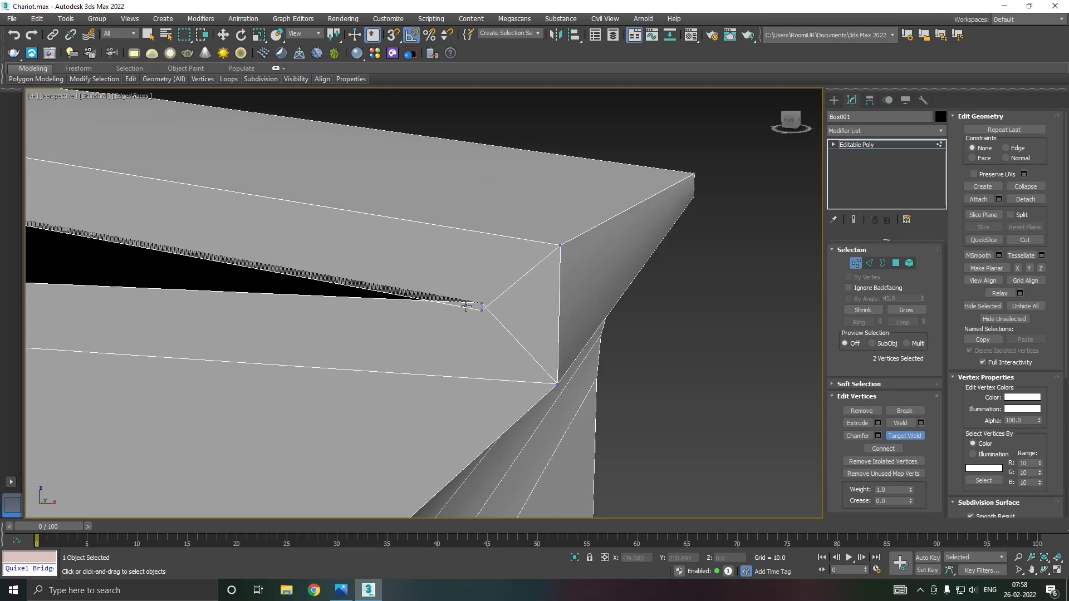
{"action": "left_click", "coordinate": [482, 305]}
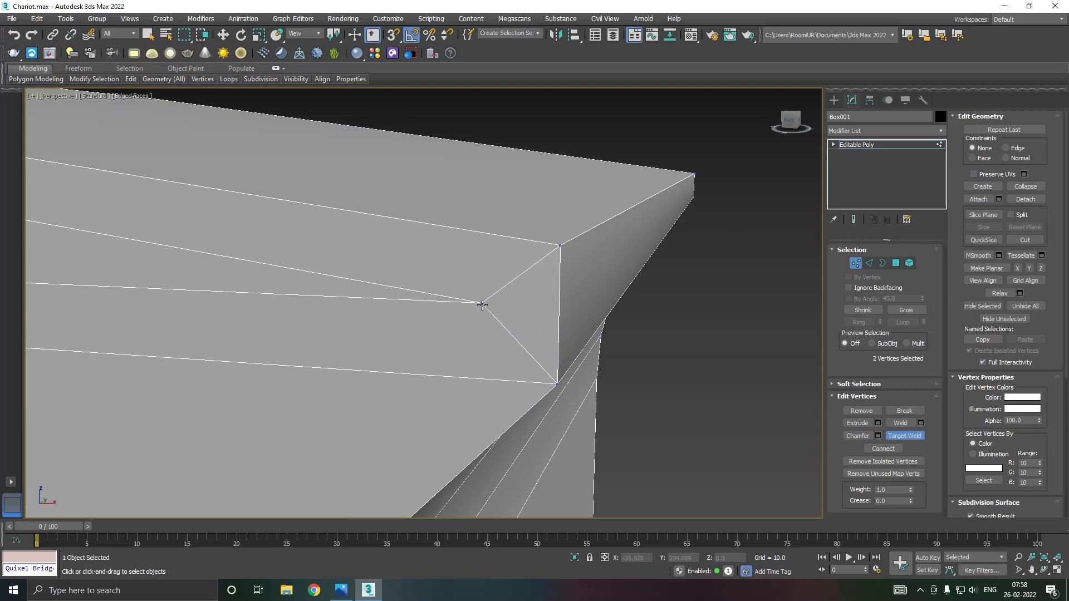
{"action": "scroll", "coordinate": [482, 306], "scroll_direction": "down", "scroll_amount": 6}
{"action": "scroll", "coordinate": [428, 307], "scroll_direction": "up", "scroll_amount": 8}
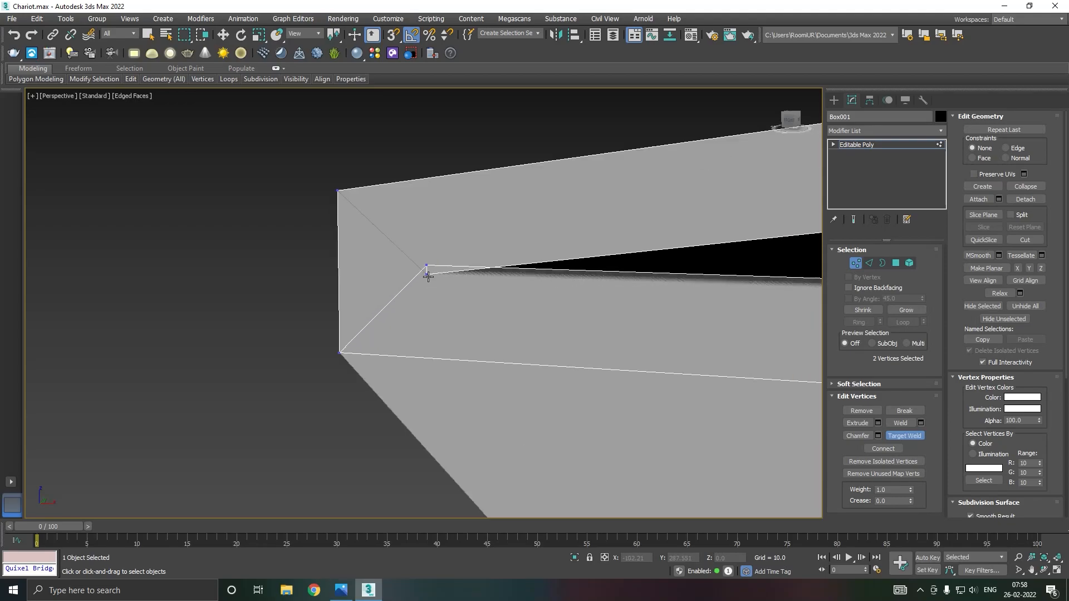
{"action": "left_click", "coordinate": [427, 267]}
{"action": "scroll", "coordinate": [382, 290], "scroll_direction": "down", "scroll_amount": 6}
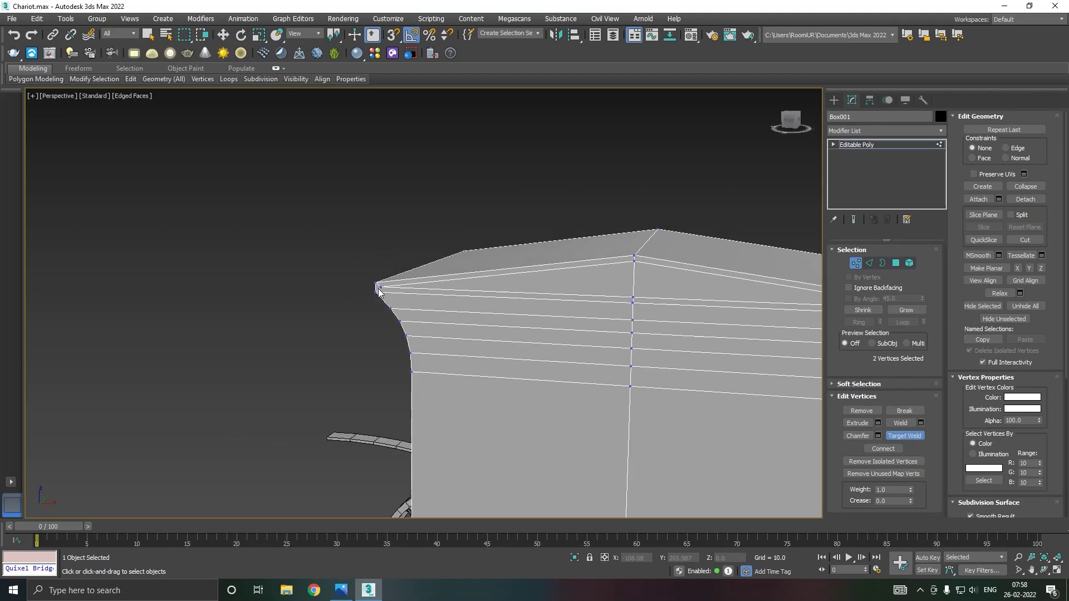
{"action": "key", "text": "w"}
- Extrude the four inset roof-edge polygons inward with a height of -1.239
{"action": "left_click", "coordinate": [895, 263]}
{"action": "middle_click_drag", "start_coordinate": [681, 295], "coordinate": [643, 312], "text": "alt"}
{"action": "scroll", "coordinate": [677, 330], "scroll_direction": "up", "scroll_amount": 2}
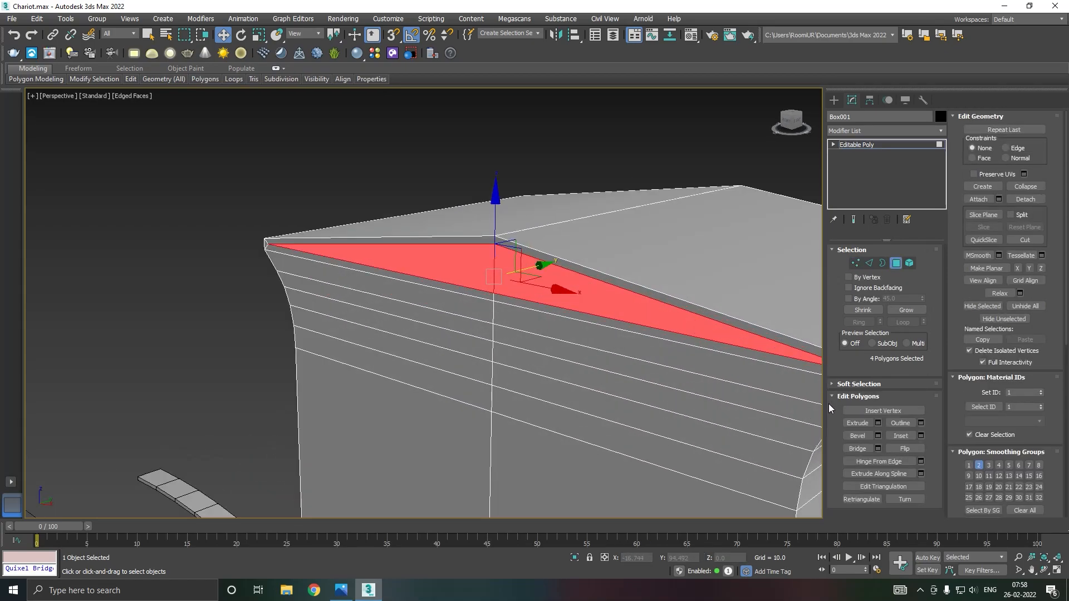
{"action": "left_click", "coordinate": [879, 423]}
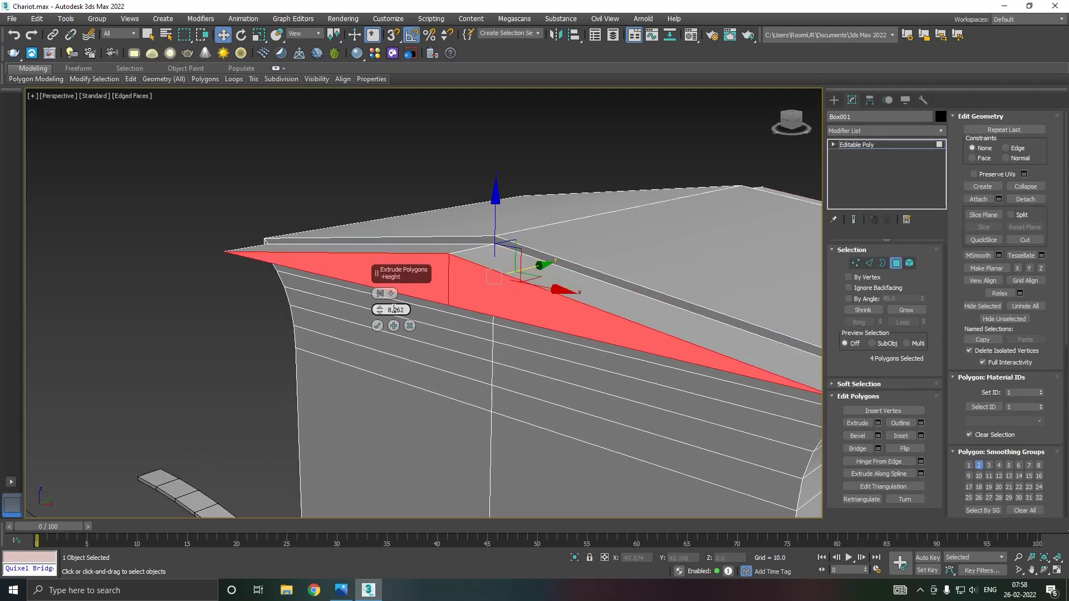
{"action": "left_click_drag", "start_coordinate": [379, 313], "coordinate": [407, 353]}
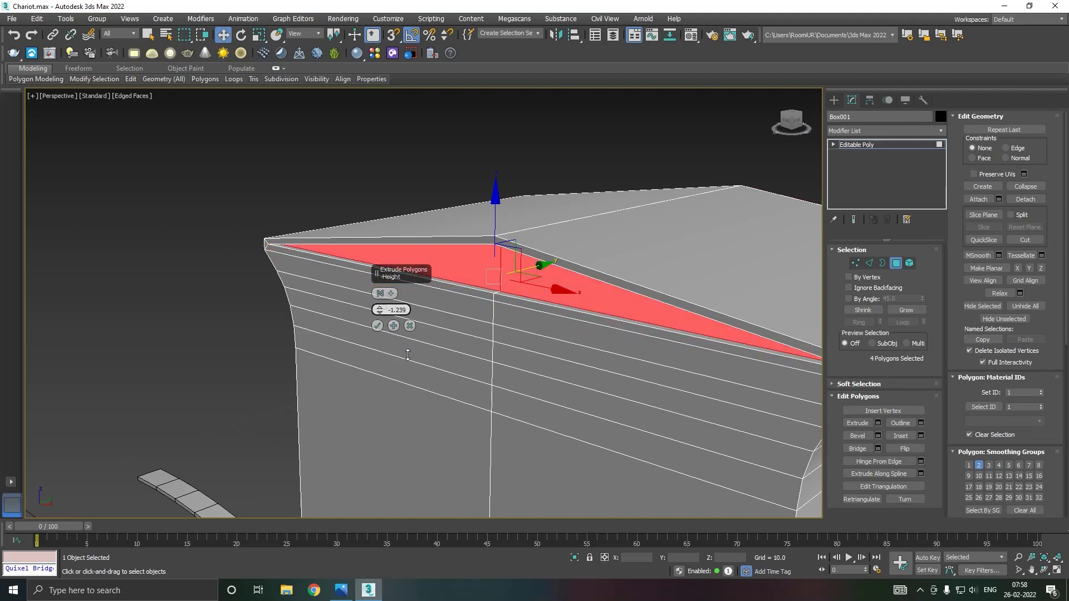
{"action": "left_click", "coordinate": [379, 326]}
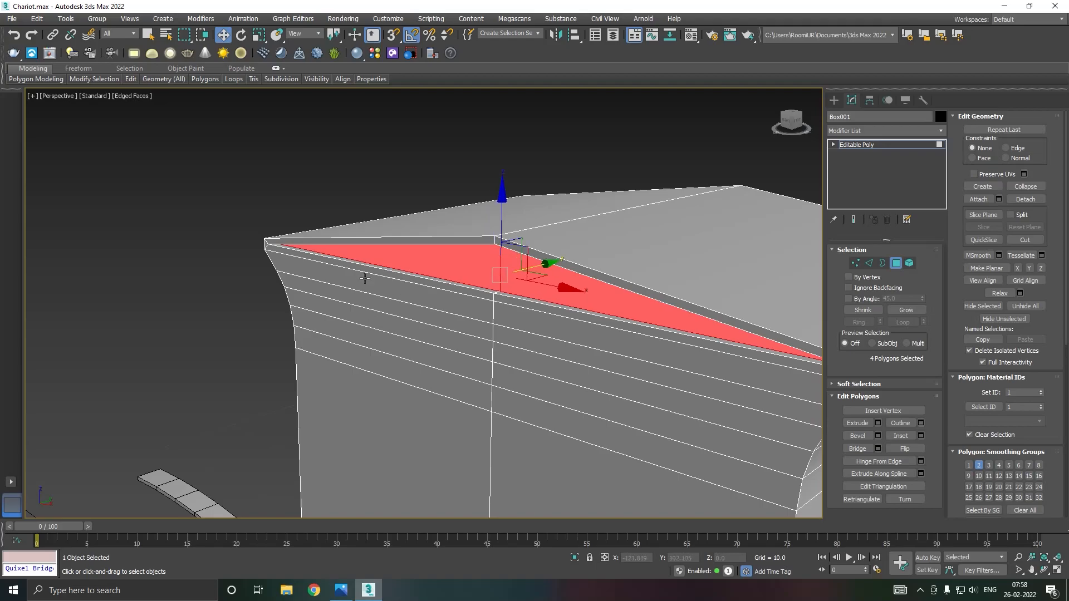
- Insert a horizontal edge loop around the lower part of the cabin walls with SwiftLoop
{"action": "scroll", "coordinate": [380, 325], "scroll_direction": "down", "scroll_amount": 5}
{"action": "middle_click_drag", "start_coordinate": [380, 326], "coordinate": [619, 270], "text": "alt"}
{"action": "middle_click_drag", "start_coordinate": [637, 328], "coordinate": [555, 269]}
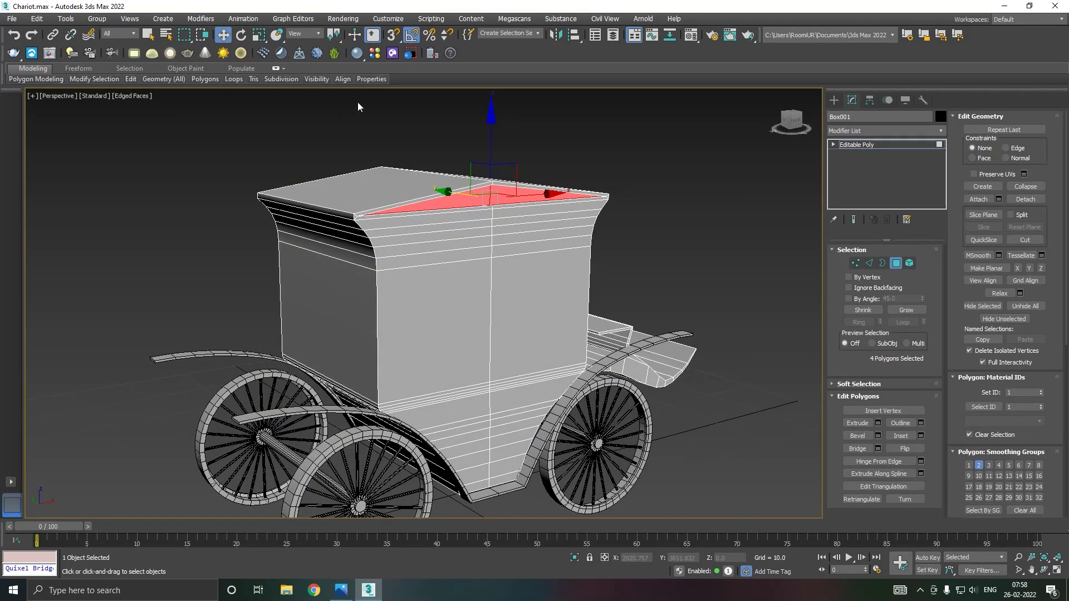
{"action": "mouse_move", "coordinate": [132, 79]}
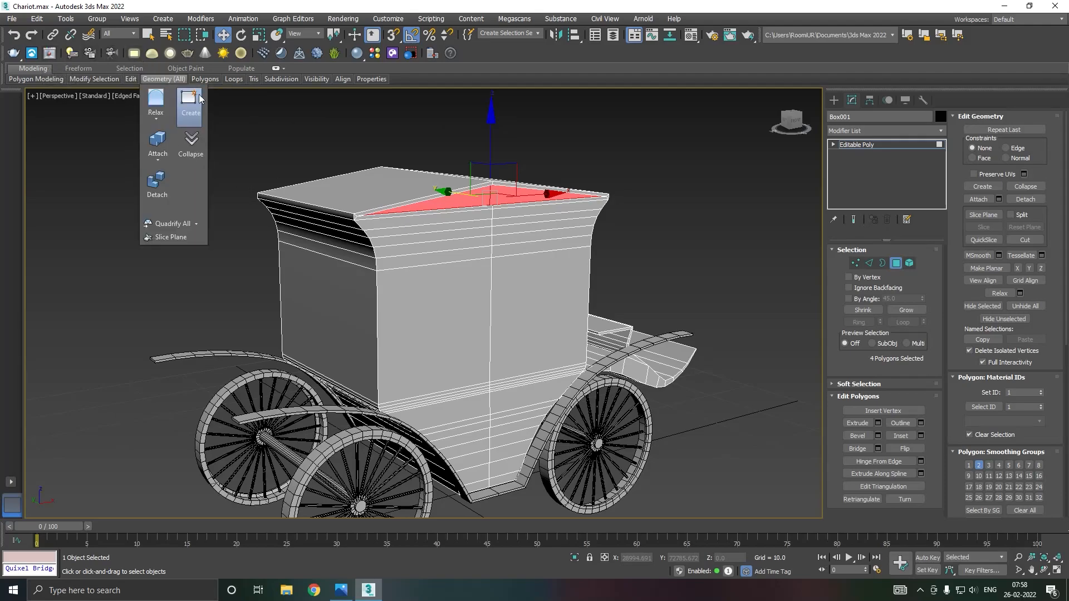
{"action": "left_click", "coordinate": [221, 103]}
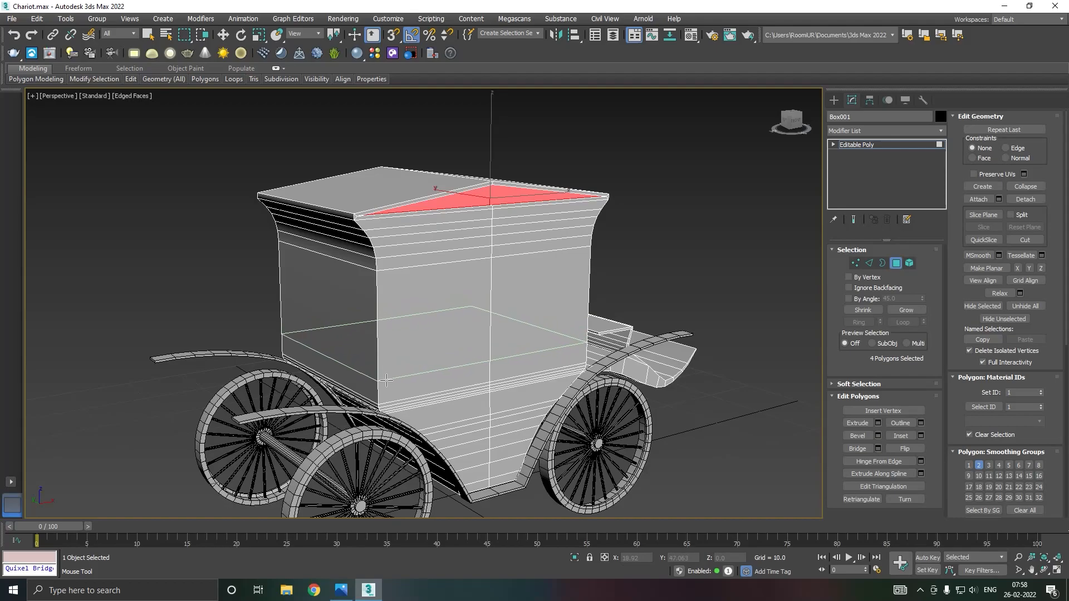
{"action": "right_click", "coordinate": [389, 382]}
{"action": "middle_click_drag", "start_coordinate": [398, 358], "coordinate": [361, 357], "text": "alt"}
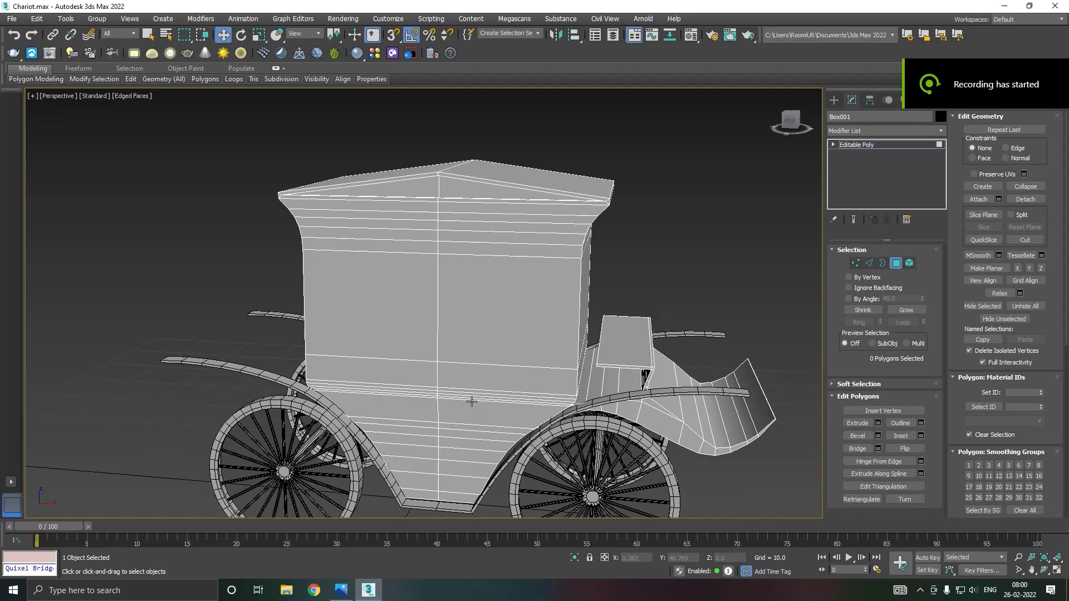
- Insert an edge loop around the middle of the cabin walls with SwiftLoop and scale it outward along X
{"action": "mouse_move", "coordinate": [447, 359]}
{"action": "middle_mouse_down", "text": "alt"}
{"action": "mouse_move", "coordinate": [470, 358]}
{"action": "mouse_move", "coordinate": [447, 350]}
{"action": "middle_mouse_up", "text": "alt"}
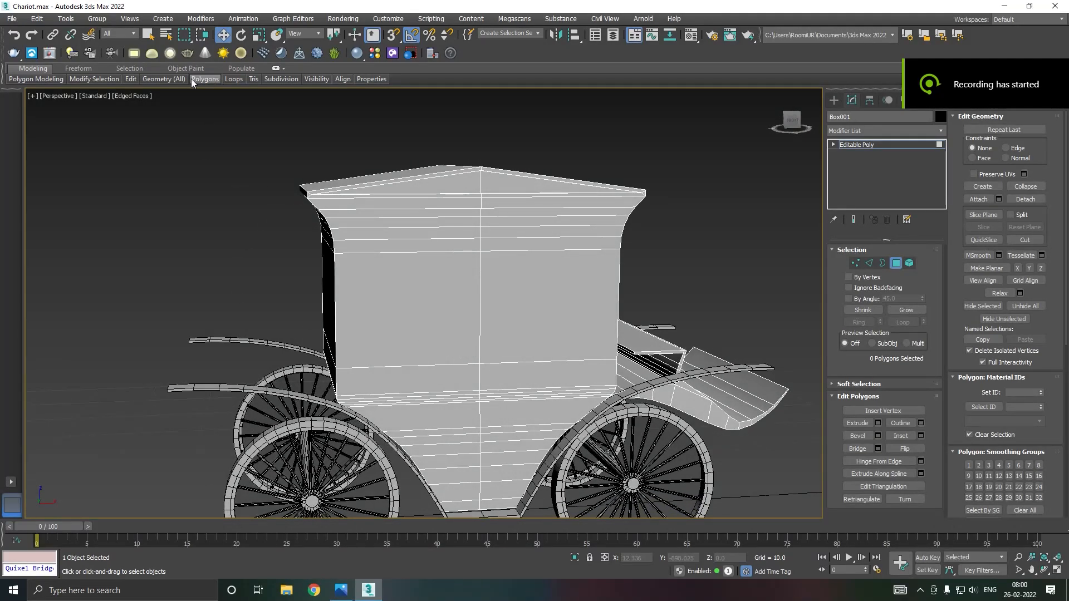
{"action": "mouse_move", "coordinate": [130, 79]}
{"action": "left_click", "coordinate": [222, 106]}
{"action": "left_click", "coordinate": [336, 309]}
{"action": "right_click", "coordinate": [340, 312]}
{"action": "left_click", "coordinate": [870, 263]}
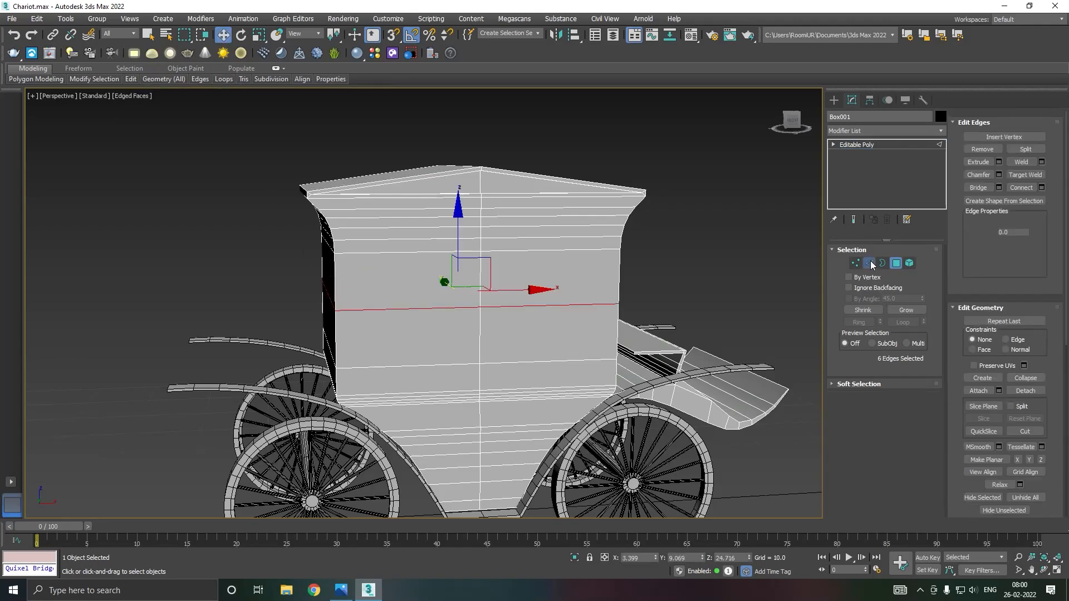
{"action": "key", "text": "r"}
{"action": "left_click_drag", "start_coordinate": [372, 294], "coordinate": [370, 294]}
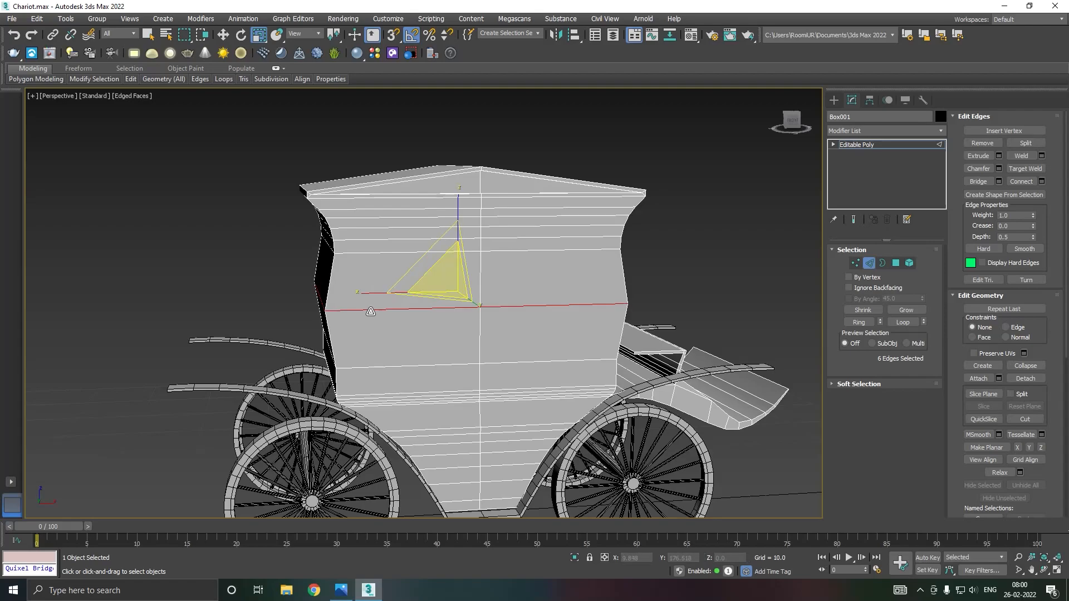
- Select the lower cabin edge loop, and undo the middle loop's scaling and both edge-loop insertions
{"action": "double_click", "coordinate": [359, 367]}
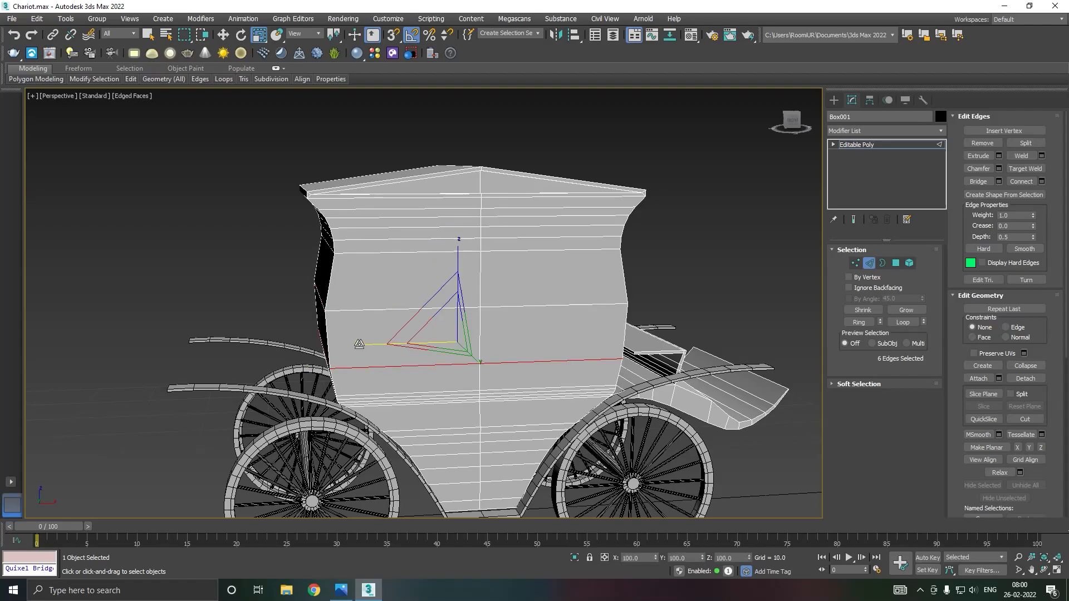
{"action": "middle_click_drag", "start_coordinate": [358, 344], "coordinate": [372, 351], "text": "alt"}
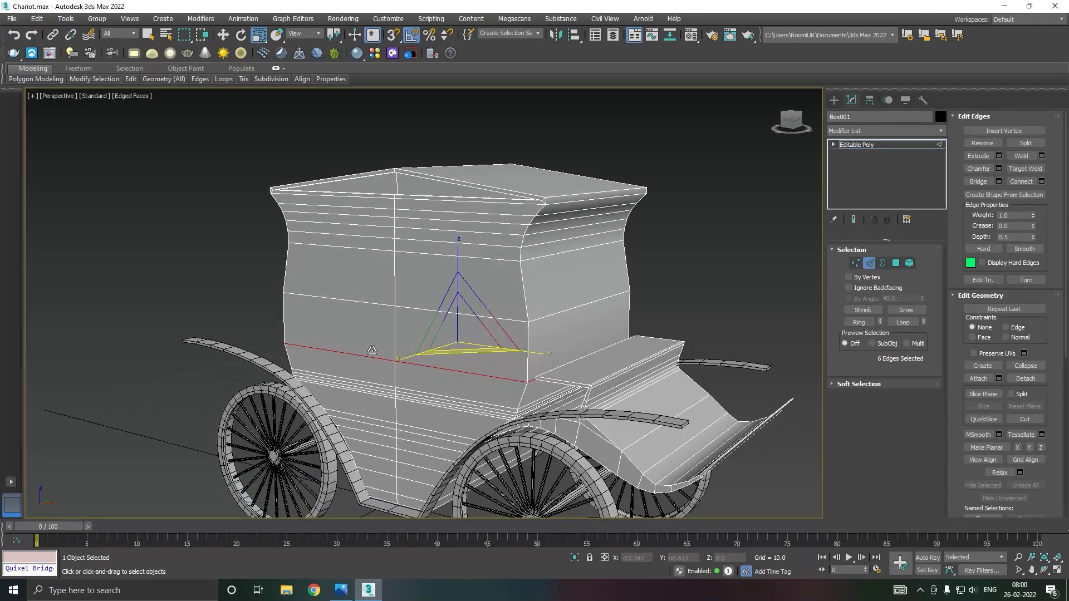
{"action": "left_click", "coordinate": [14, 36]}
{"action": "left_click", "coordinate": [15, 36]}
{"action": "left_click", "coordinate": [15, 36]}
{"action": "left_click", "coordinate": [14, 36]}
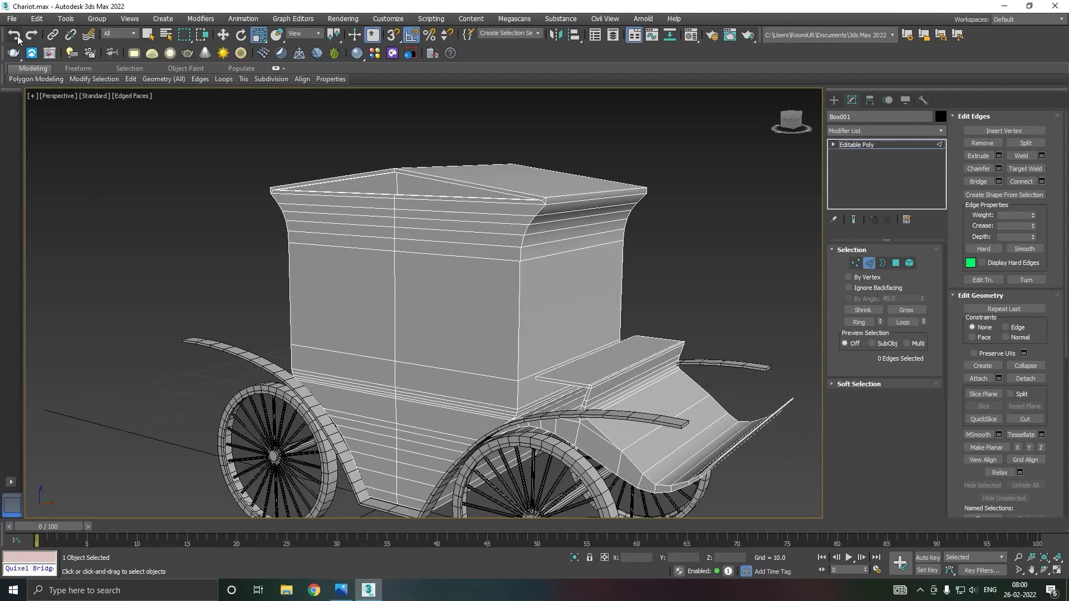
{"action": "left_click", "coordinate": [18, 38]}
{"action": "left_click", "coordinate": [18, 38]}
{"action": "left_click", "coordinate": [18, 37]}
- Insert a single edge loop around the cabin walls at mid-height and scale it to 110 percent along X
{"action": "mouse_move", "coordinate": [133, 83]}
{"action": "left_click", "coordinate": [221, 107]}
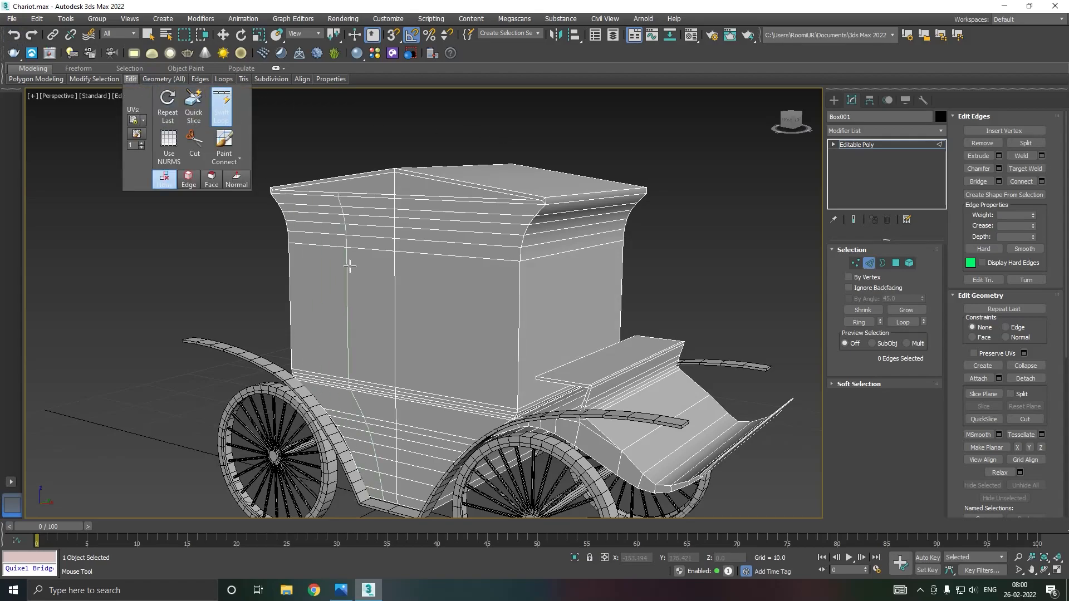
{"action": "left_click", "coordinate": [409, 323]}
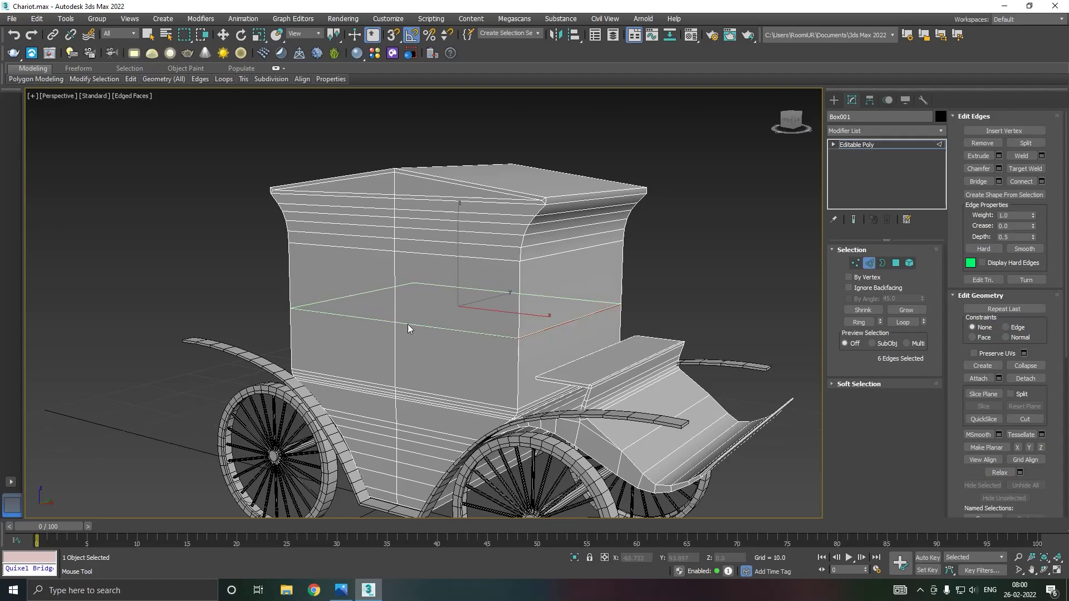
{"action": "key", "text": "w"}
{"action": "key", "text": "r"}
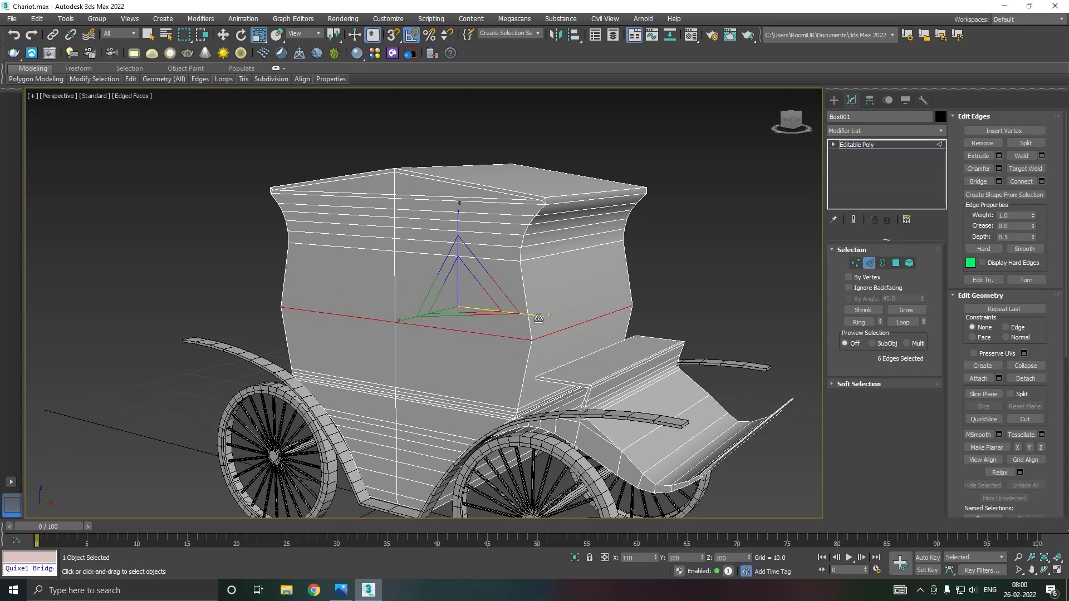
{"action": "middle_click_drag", "start_coordinate": [537, 318], "coordinate": [535, 320], "text": "alt"}
{"action": "key", "text": "w"}
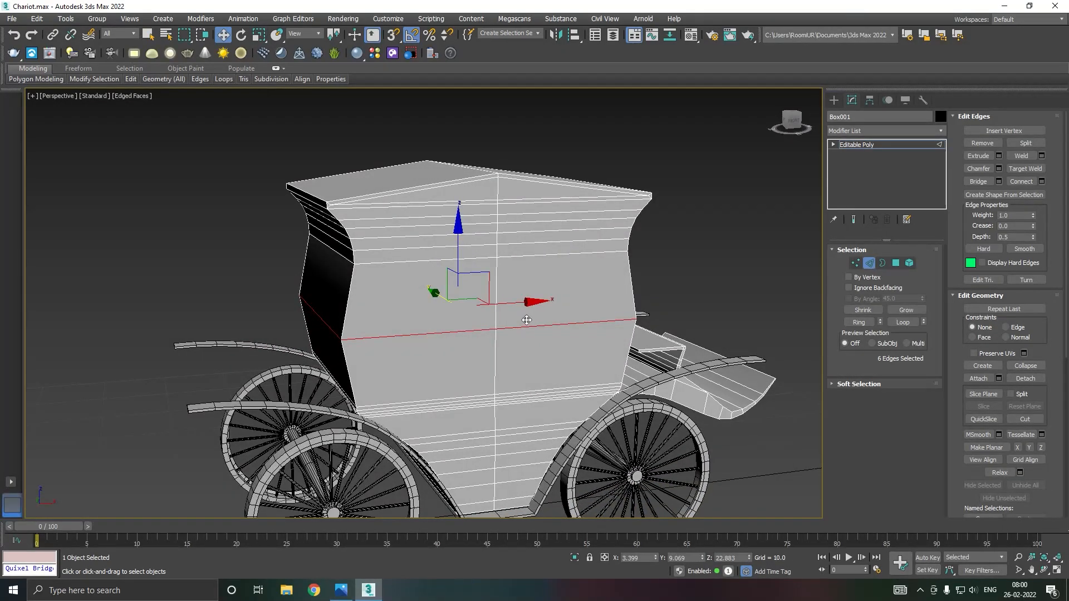
- Chamfer the mid-height cabin edge loop by 13.786 with 2 segments to round the bulging walls
{"action": "left_click", "coordinate": [999, 168]}
{"action": "left_click_drag", "start_coordinate": [380, 310], "coordinate": [362, 261]}
{"action": "middle_click_drag", "start_coordinate": [570, 297], "coordinate": [535, 301], "text": "alt"}
{"action": "left_click", "coordinate": [381, 333]}
{"action": "middle_click_drag", "start_coordinate": [549, 312], "coordinate": [472, 342], "text": "alt"}
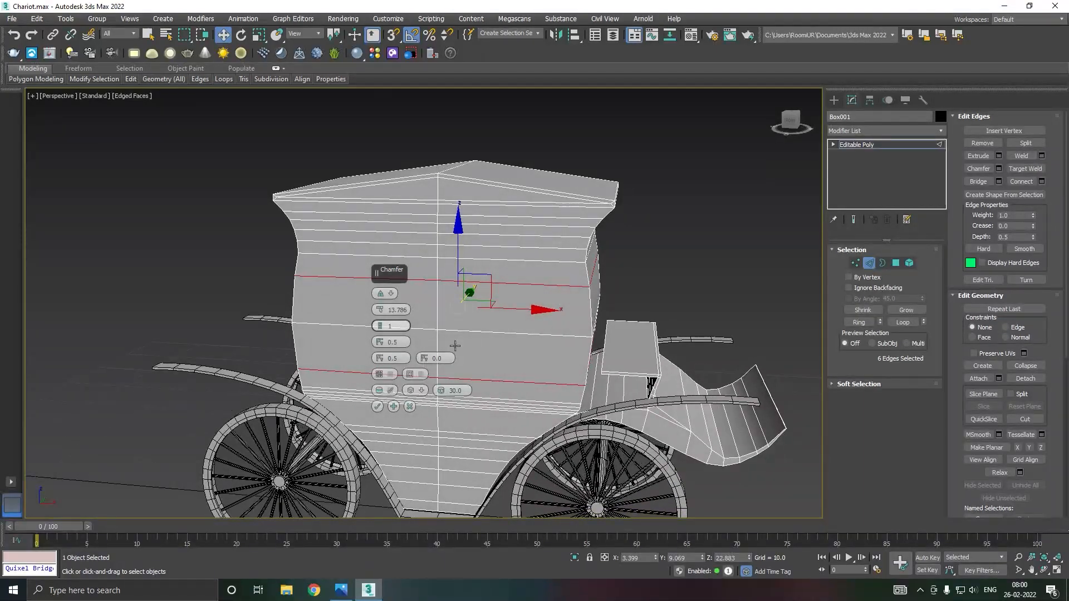
{"action": "left_click", "coordinate": [381, 325]}
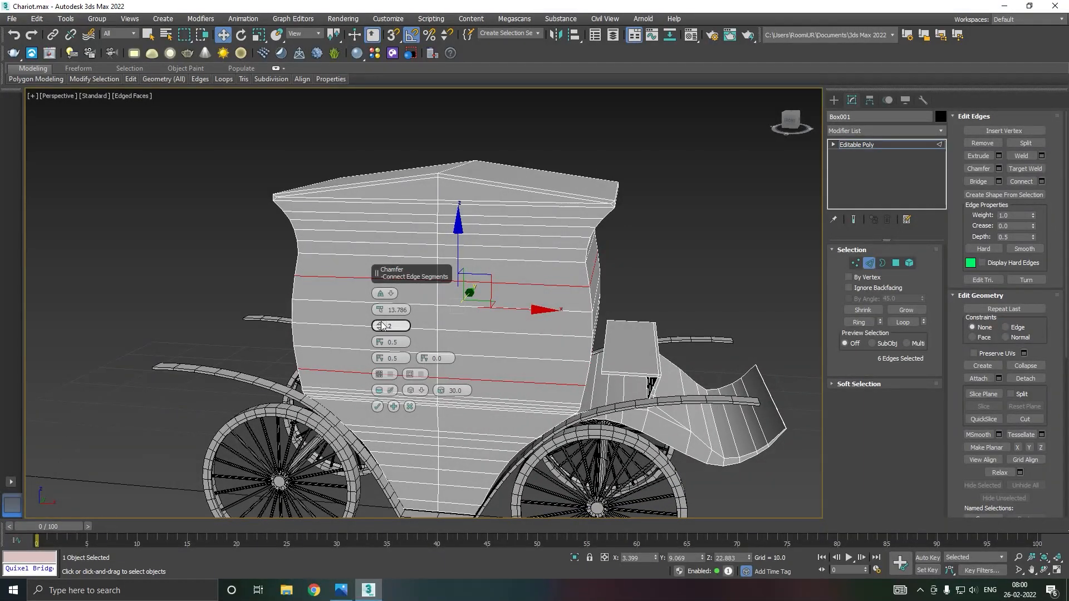
{"action": "middle_click_drag", "start_coordinate": [568, 322], "coordinate": [513, 334], "text": "alt"}
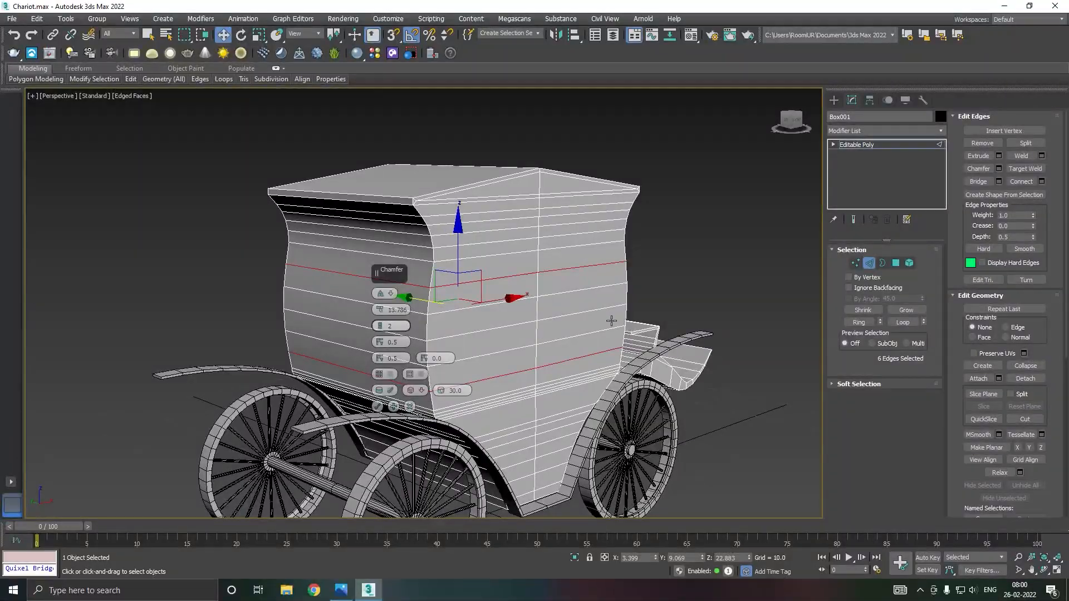
{"action": "left_click", "coordinate": [378, 406]}
{"action": "middle_click_drag", "start_coordinate": [485, 388], "coordinate": [465, 378], "text": "alt"}
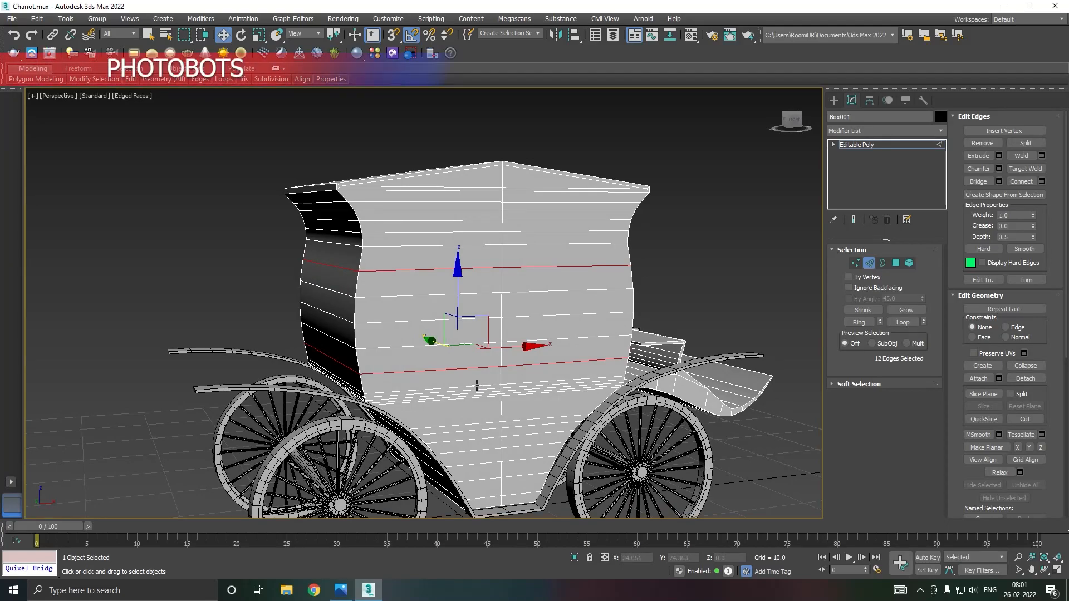
- Select the cabin's lower edge loop and examine the rounded wall profile from different angles
{"action": "double_click", "coordinate": [392, 372]}
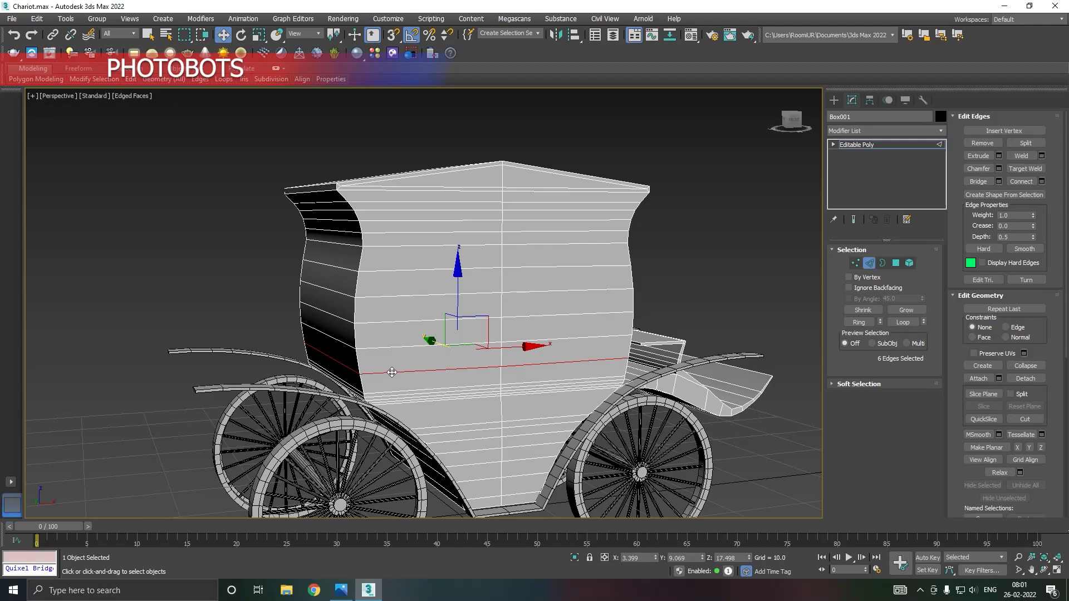
{"action": "scroll", "coordinate": [392, 371], "scroll_direction": "up", "scroll_amount": 5}
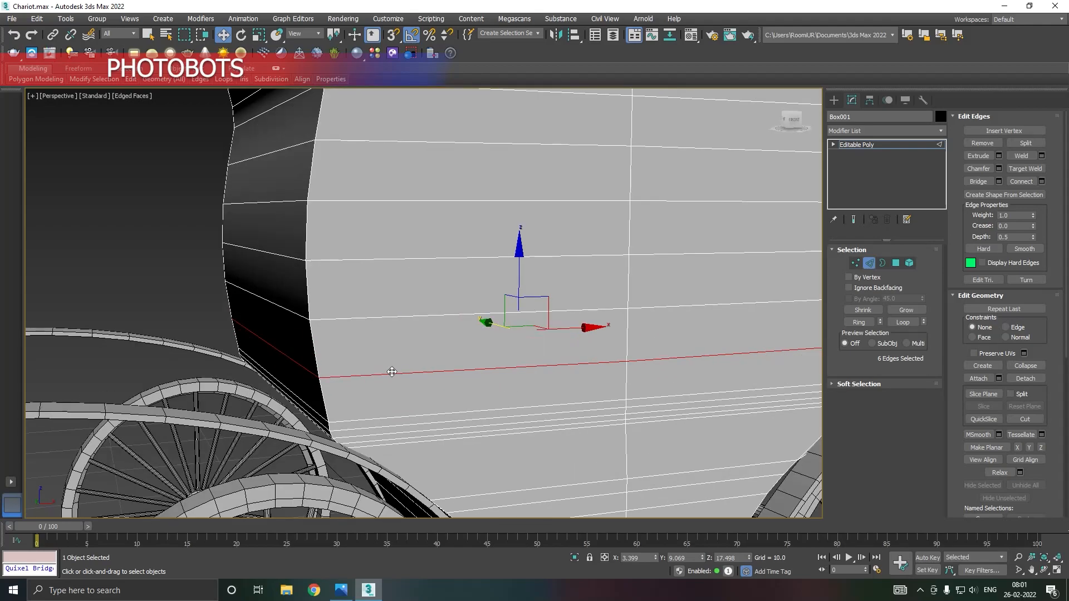
{"action": "scroll", "coordinate": [448, 355], "scroll_direction": "down", "scroll_amount": 8}
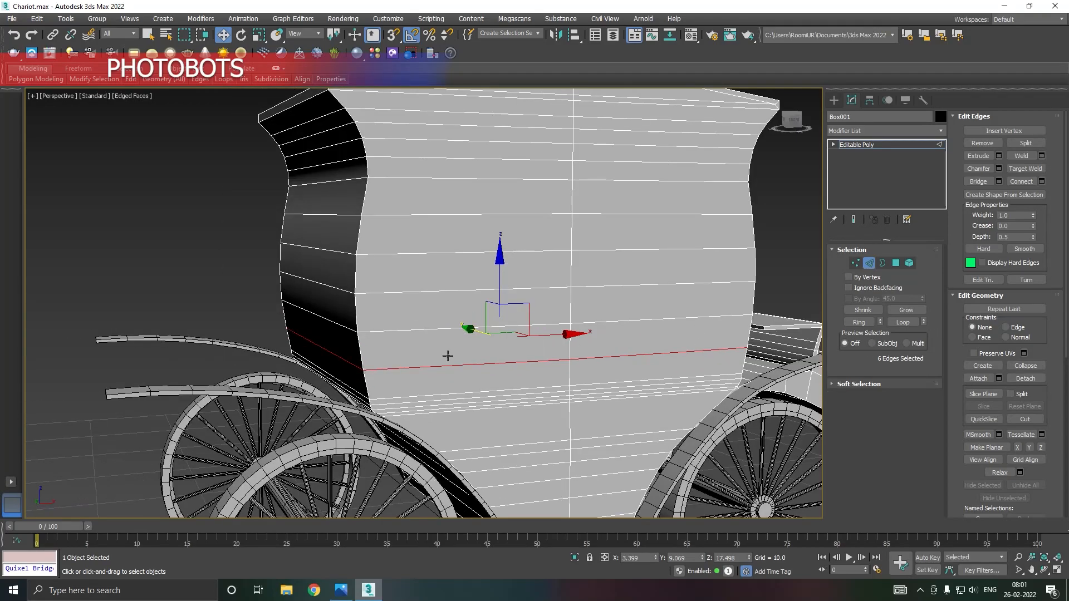
{"action": "middle_click_drag", "start_coordinate": [552, 340], "coordinate": [614, 334], "text": "alt"}
{"action": "middle_click_drag", "start_coordinate": [642, 329], "coordinate": [540, 327], "text": "alt"}
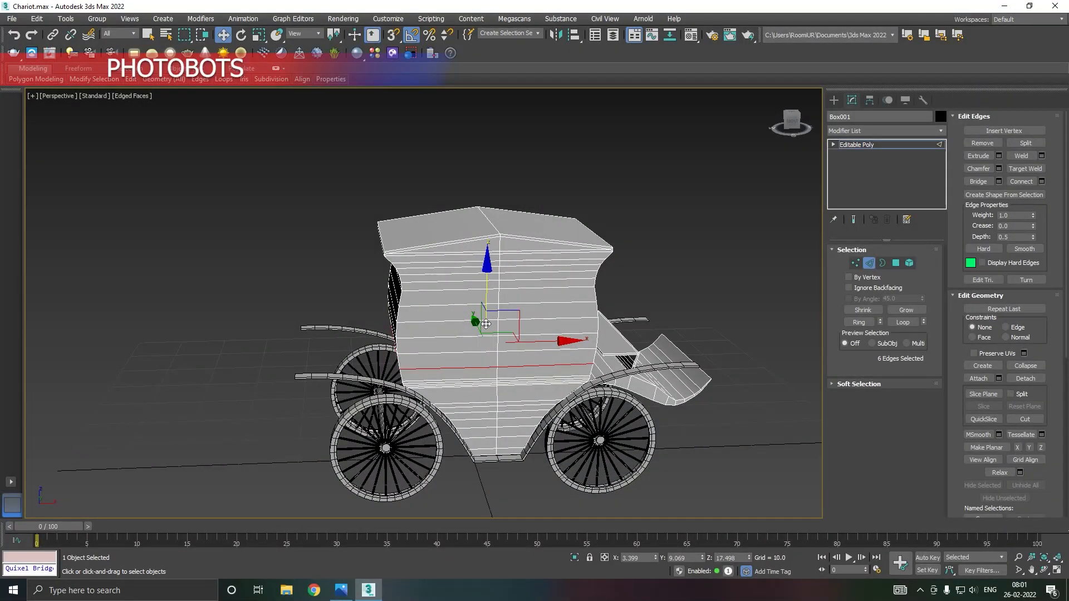
{"action": "scroll", "coordinate": [489, 322], "scroll_direction": "up", "scroll_amount": 3}
{"action": "left_click", "coordinate": [896, 264]}
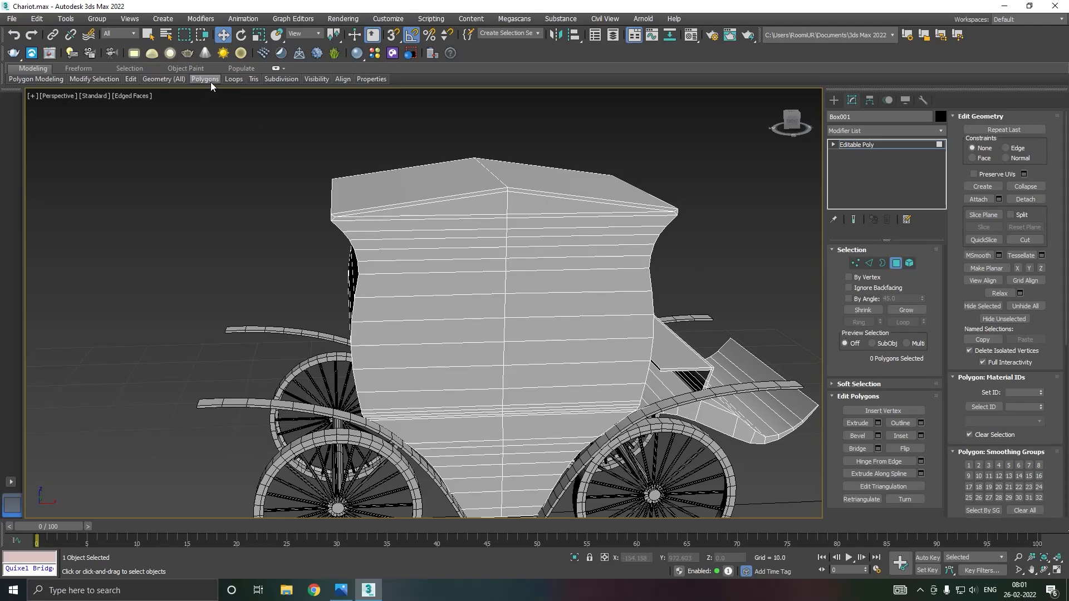
{"action": "mouse_move", "coordinate": [135, 79]}
{"action": "left_click", "coordinate": [222, 106]}
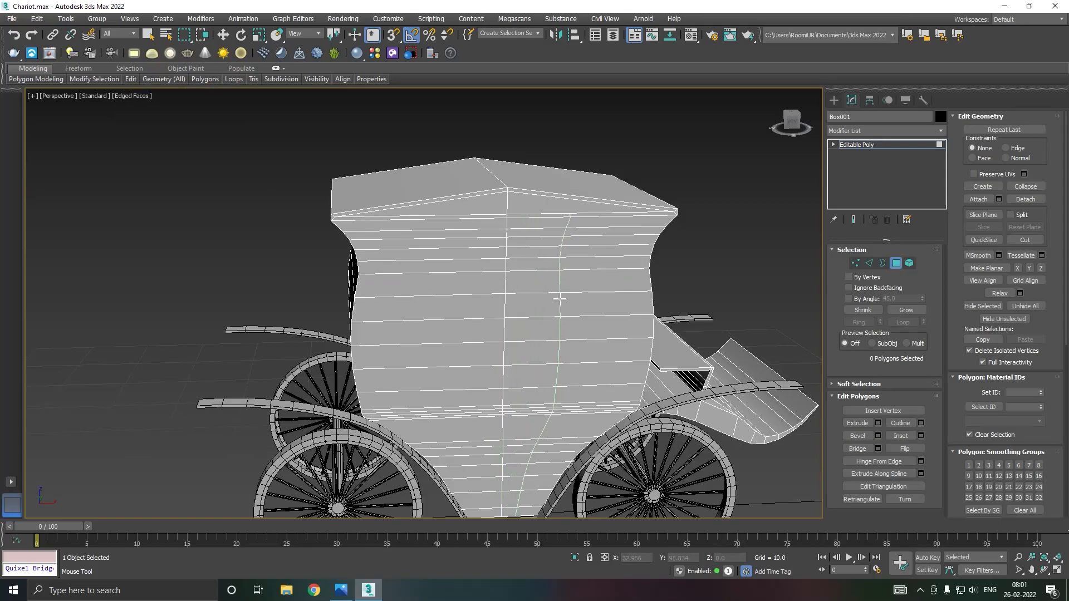
{"action": "key", "text": "w"}
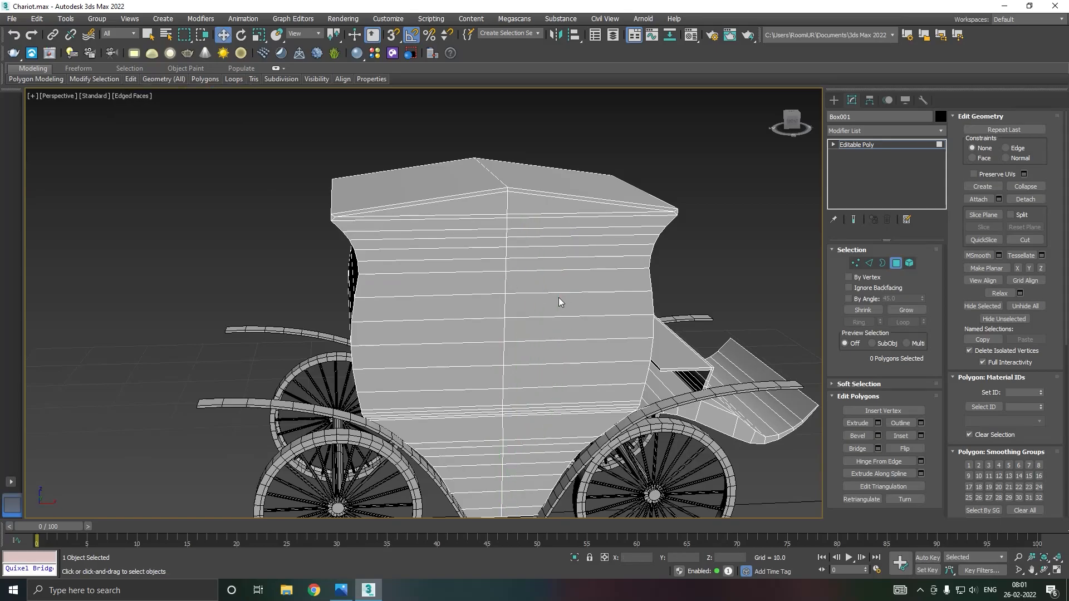
{"action": "middle_click_drag", "start_coordinate": [559, 297], "coordinate": [472, 244], "text": "alt"}
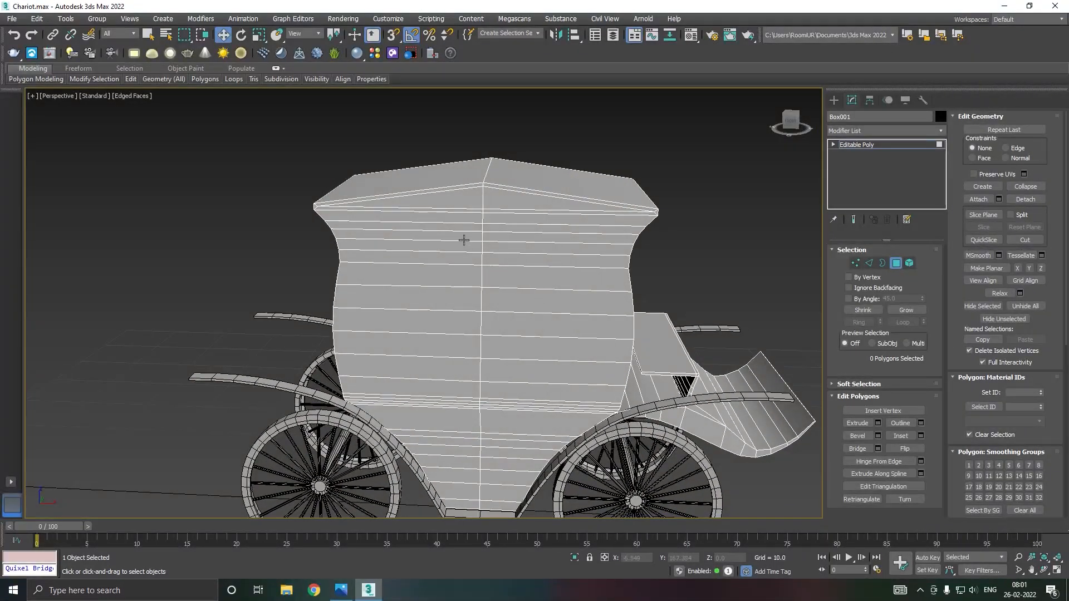
{"action": "left_click", "coordinate": [847, 146]}
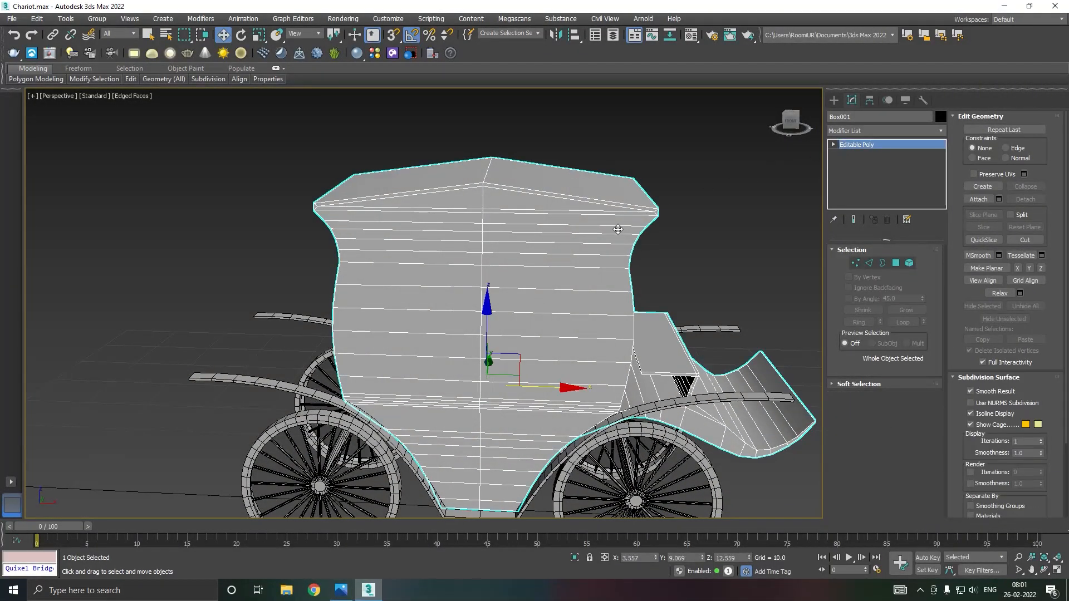
{"action": "scroll", "coordinate": [618, 229], "scroll_direction": "down", "scroll_amount": 3}
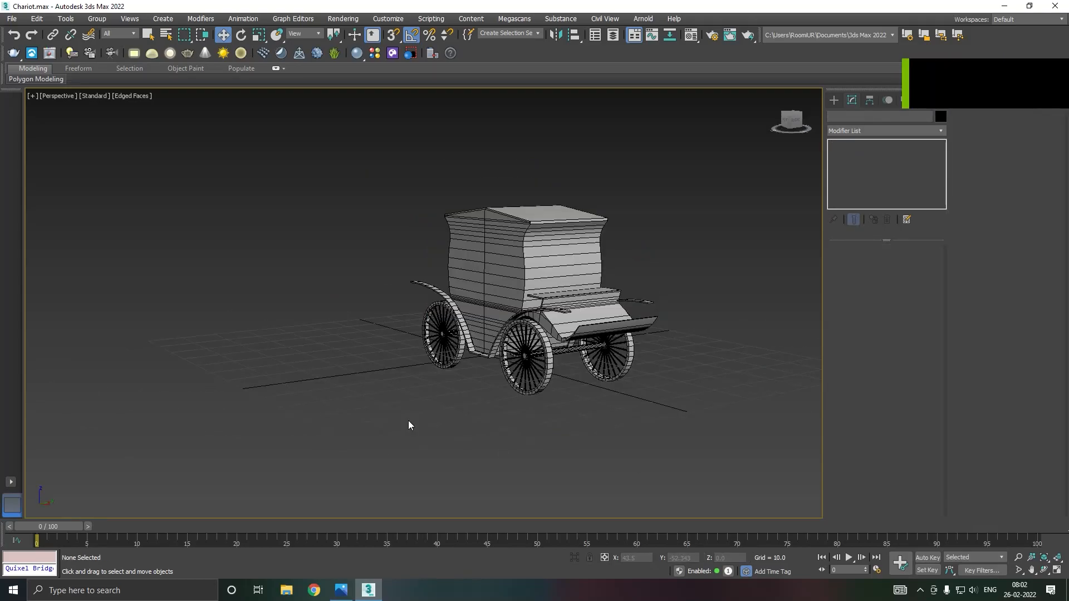
- Create a tall door-shaped box over the cabin's centre in the front view, about 32.1 long, 11.4 wide and 0.3 high
{"action": "key", "text": "f"}
{"action": "scroll", "coordinate": [506, 335], "scroll_direction": "down", "scroll_amount": 5}
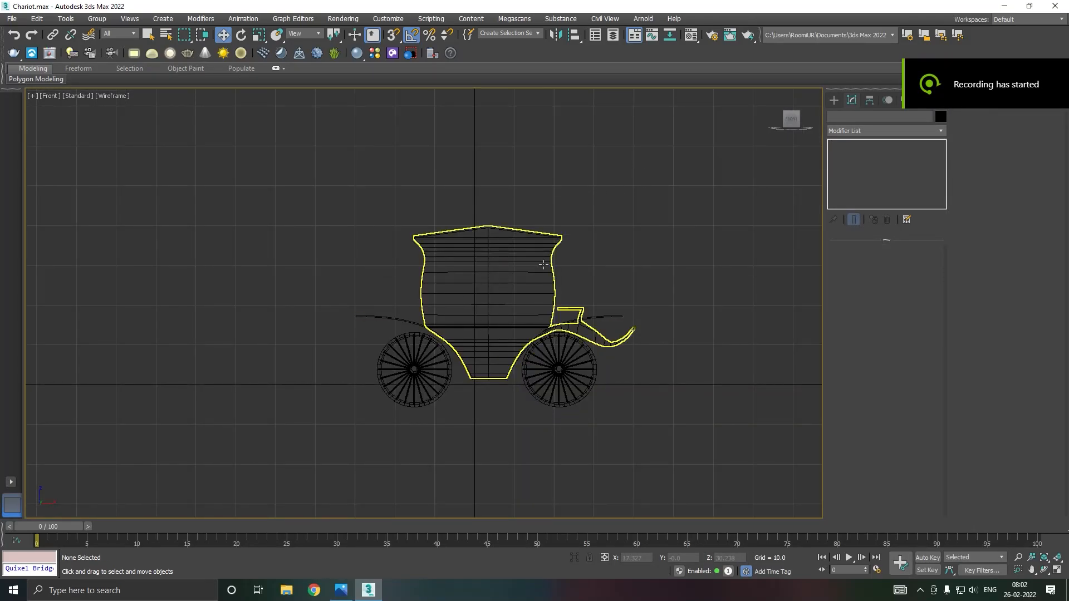
{"action": "scroll", "coordinate": [542, 266], "scroll_direction": "up", "scroll_amount": 3}
{"action": "left_click", "coordinate": [834, 100]}
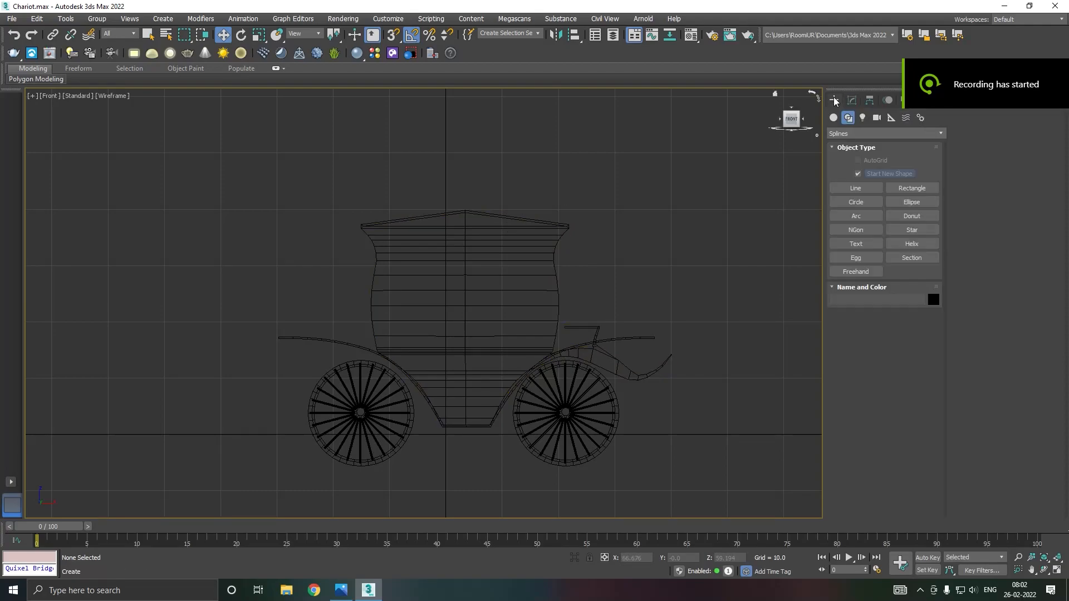
{"action": "left_click", "coordinate": [834, 119]}
{"action": "left_click", "coordinate": [858, 175]}
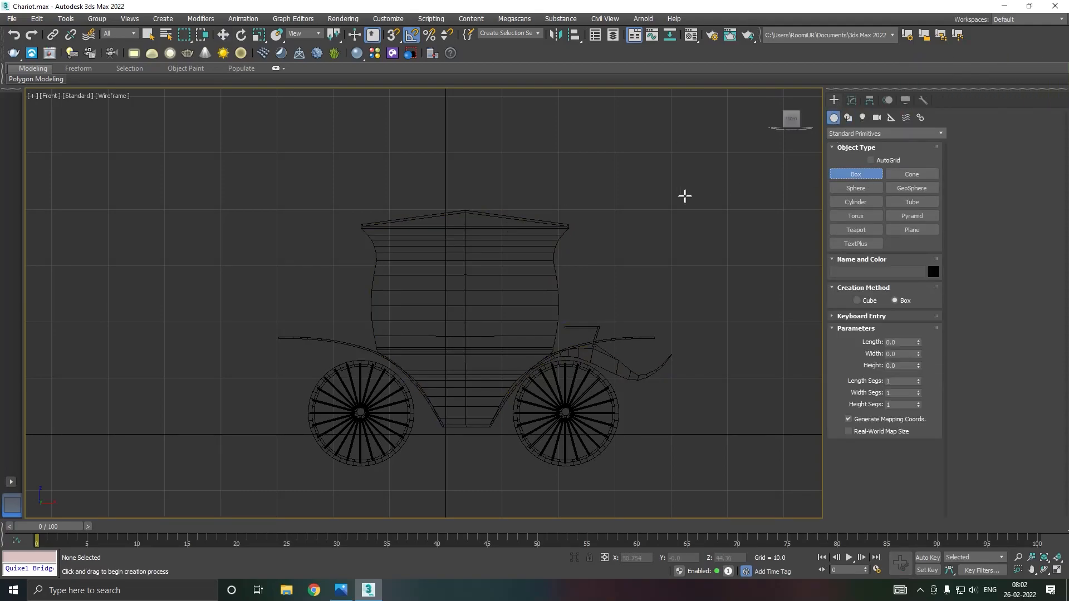
{"action": "left_click_drag", "start_coordinate": [442, 227], "coordinate": [492, 423]}
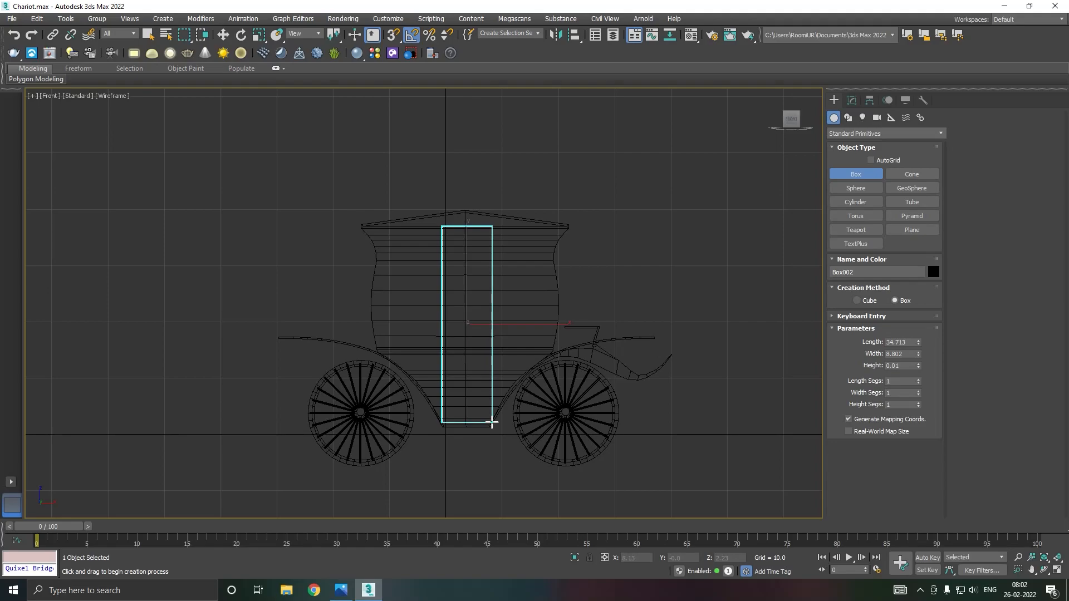
{"action": "mouse_move", "coordinate": [492, 423]}
{"action": "left_mouse_down"}
{"action": "mouse_move", "coordinate": [492, 409]}
{"action": "mouse_move", "coordinate": [506, 409]}
{"action": "left_mouse_up"}
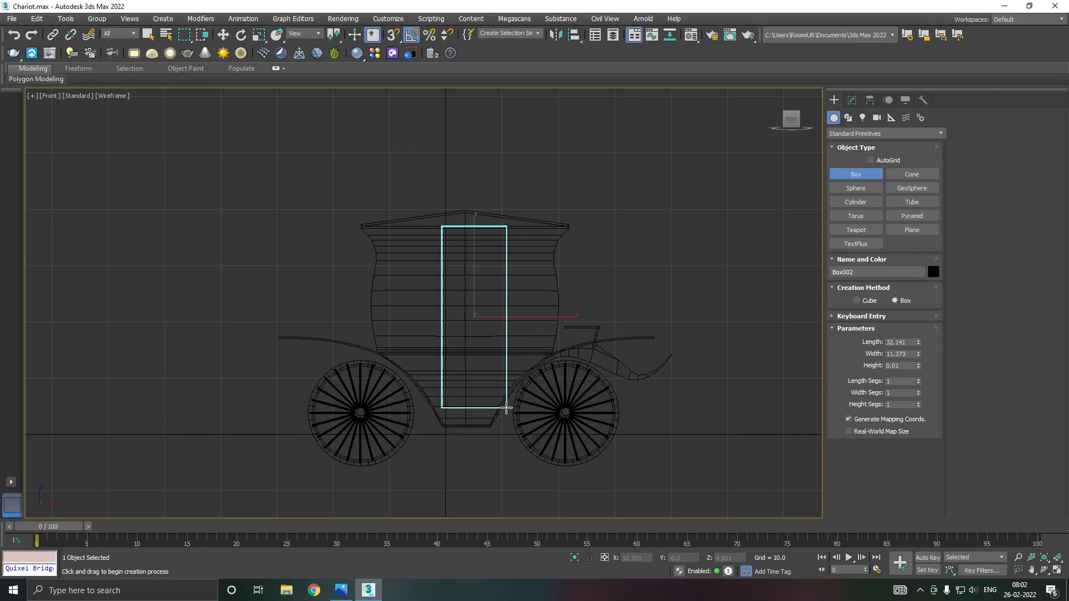
{"action": "left_click", "coordinate": [506, 406]}
{"action": "key", "text": "w"}
- Move the door panel out to Y -3.61 in front of the cabin's side wall and centre it at X 3.494
{"action": "key", "text": "p"}
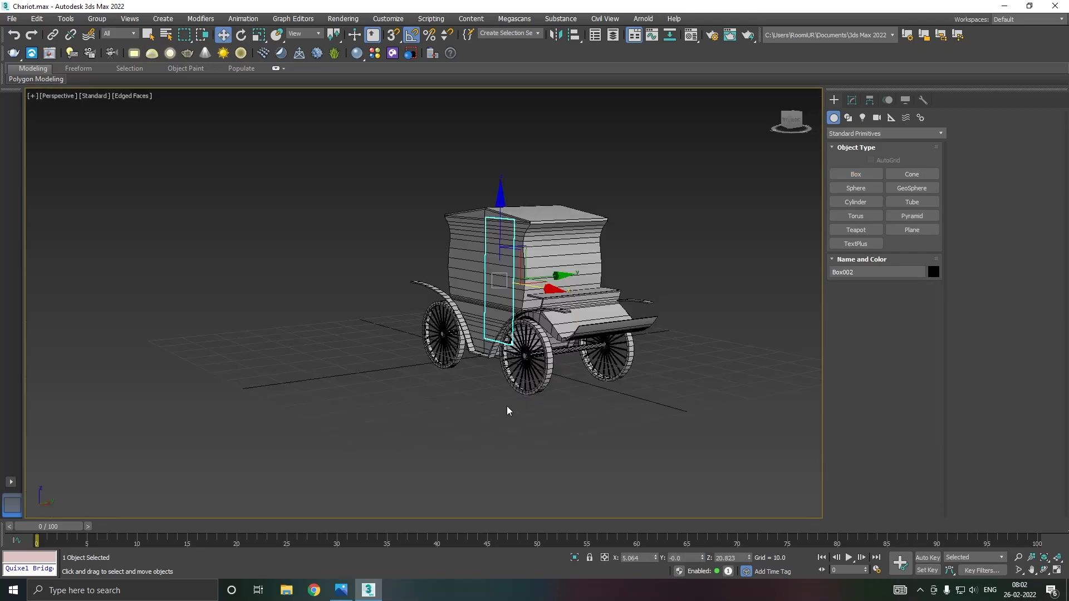
{"action": "scroll", "coordinate": [499, 293], "scroll_direction": "up", "scroll_amount": 4}
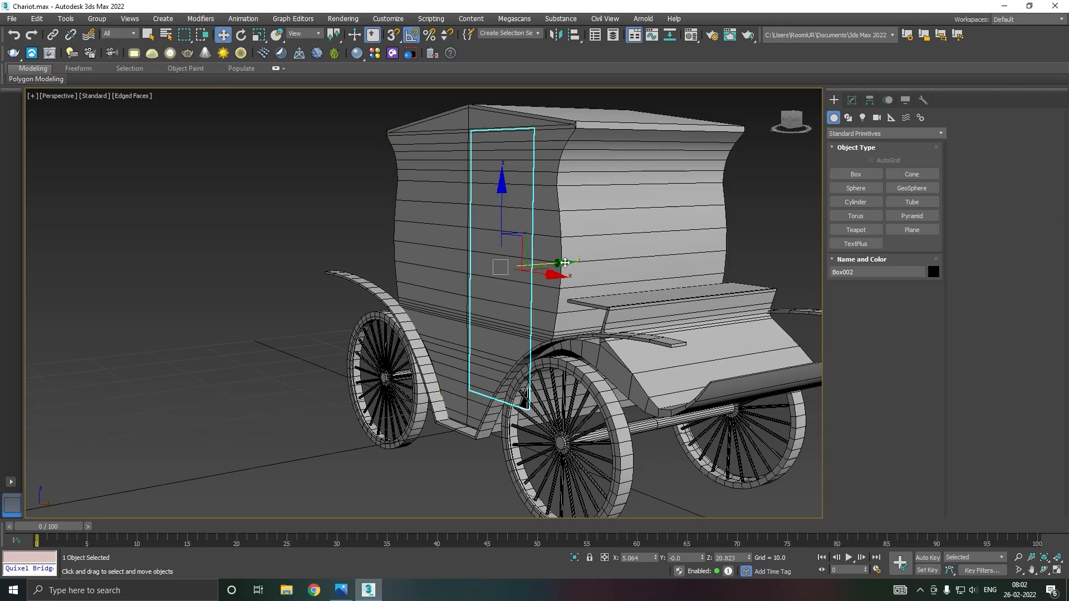
{"action": "left_click_drag", "start_coordinate": [554, 263], "coordinate": [539, 261]}
{"action": "middle_click_drag", "start_coordinate": [508, 259], "coordinate": [621, 284], "text": "alt"}
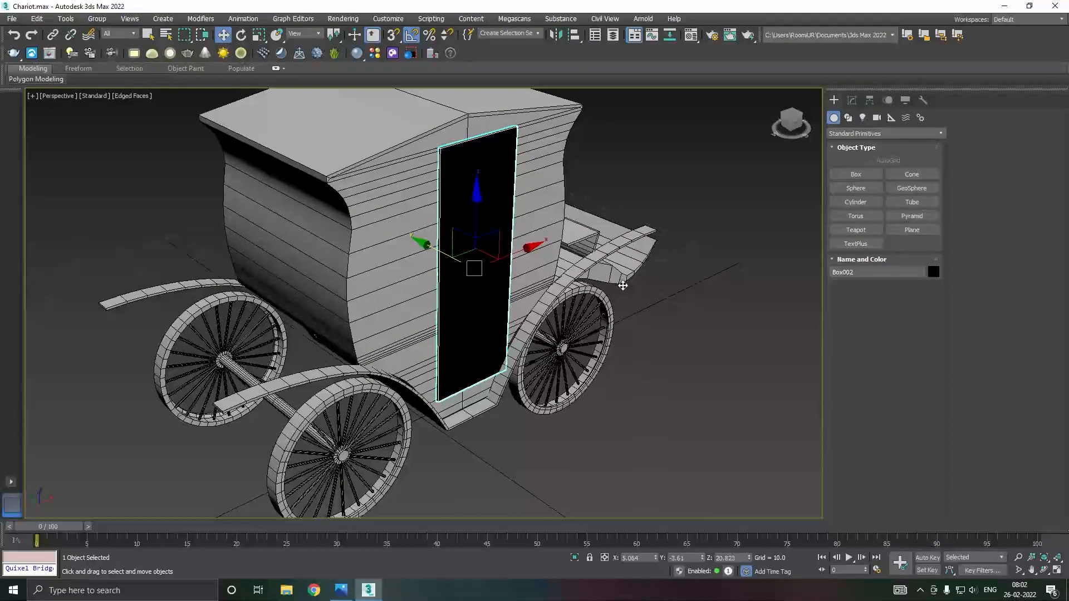
{"action": "scroll", "coordinate": [487, 280], "scroll_direction": "up", "scroll_amount": 4}
{"action": "left_click_drag", "start_coordinate": [501, 239], "coordinate": [477, 246]}
{"action": "middle_click_drag", "start_coordinate": [486, 247], "coordinate": [453, 248], "text": "alt"}
{"action": "scroll", "coordinate": [460, 247], "scroll_direction": "down", "scroll_amount": 5}
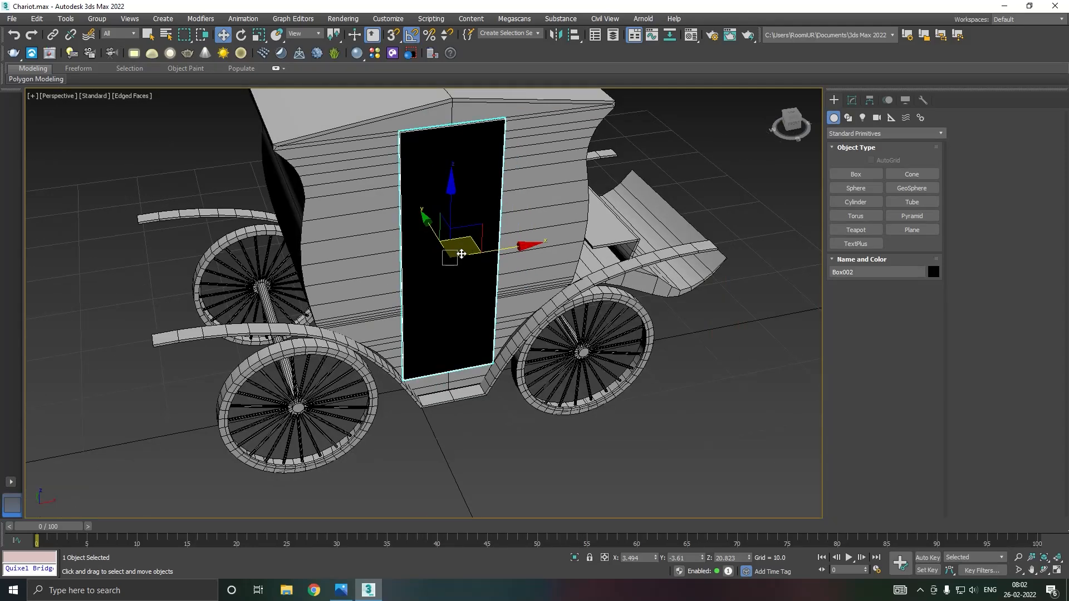
- Assign the 01 - Default material to the door panel and raise it to Z 21.769
{"action": "key", "text": "m"}
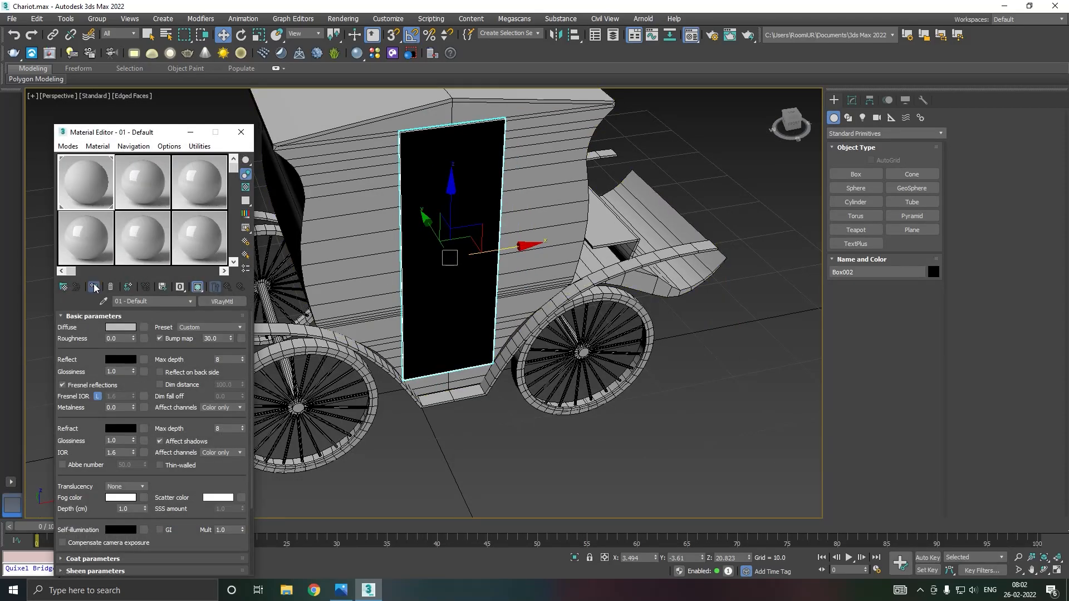
{"action": "left_click", "coordinate": [95, 288]}
{"action": "key", "text": "m"}
{"action": "middle_click_drag", "start_coordinate": [400, 305], "coordinate": [364, 302], "text": "alt"}
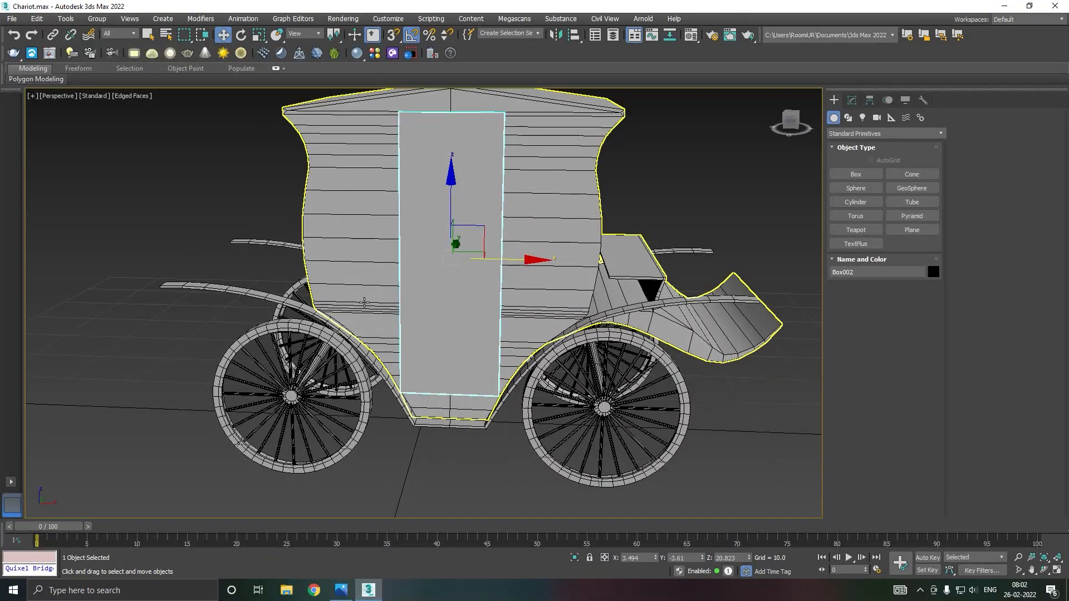
{"action": "left_click_drag", "start_coordinate": [451, 208], "coordinate": [450, 199]}
- Convert the door panel to an Editable Poly
{"action": "middle_click_drag", "start_coordinate": [451, 223], "coordinate": [502, 291], "text": "alt"}
{"action": "left_click", "coordinate": [851, 101]}
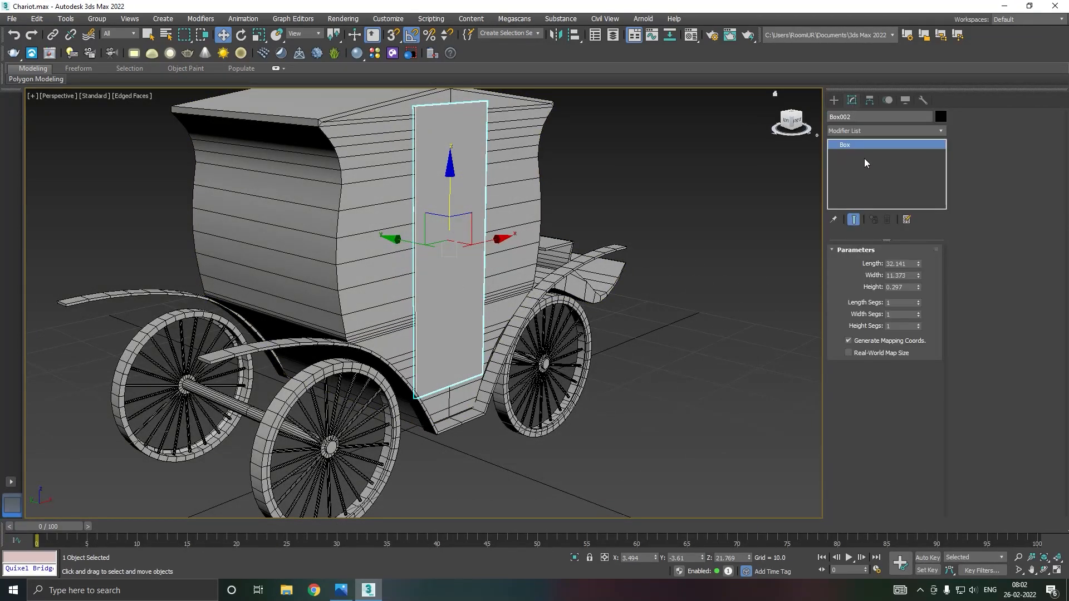
{"action": "right_click", "coordinate": [857, 145]}
{"action": "left_click", "coordinate": [886, 269]}
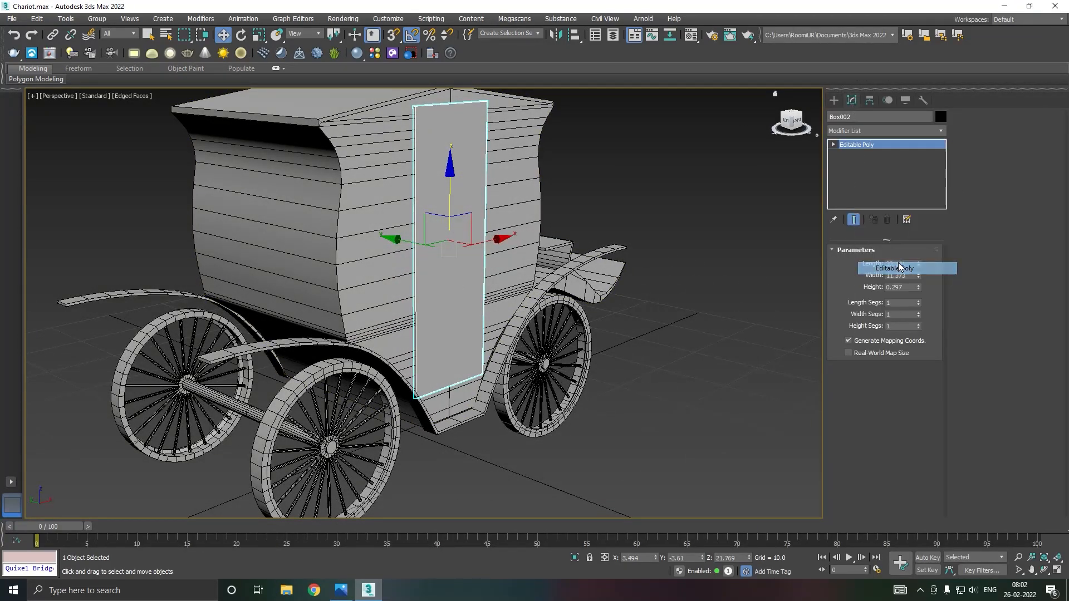
- Lower the door panel's four top vertices by about 1.8 along Z to sit below the roof edge
{"action": "left_click", "coordinate": [855, 263]}
{"action": "middle_click_drag", "start_coordinate": [411, 184], "coordinate": [456, 165], "text": "alt"}
{"action": "left_click_drag", "start_coordinate": [358, 158], "coordinate": [356, 159]}
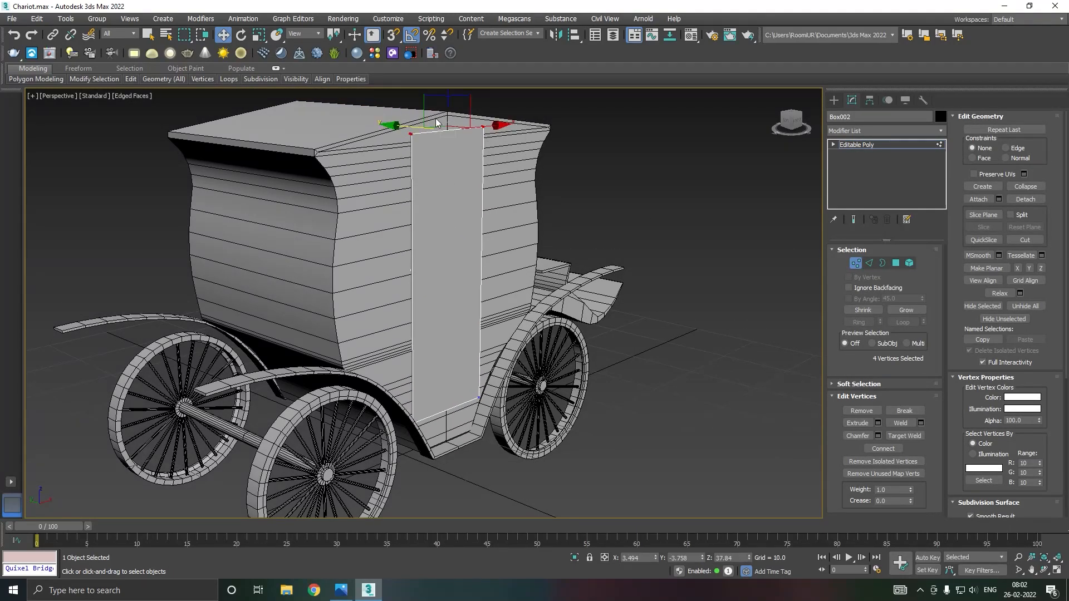
{"action": "middle_click_drag", "start_coordinate": [447, 155], "coordinate": [444, 195]}
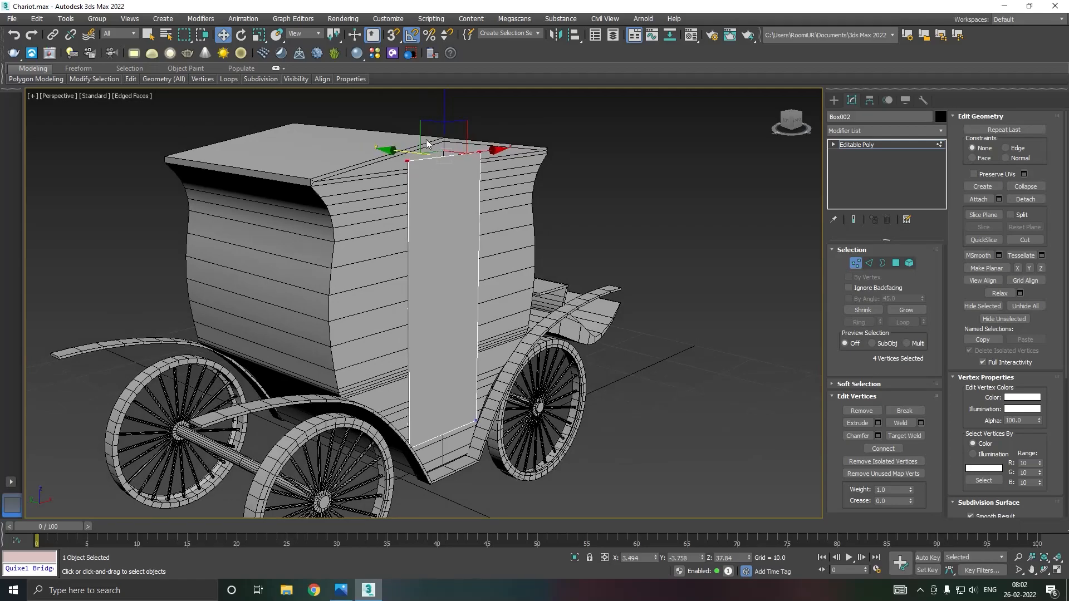
{"action": "left_click_drag", "start_coordinate": [449, 94], "coordinate": [446, 113]}
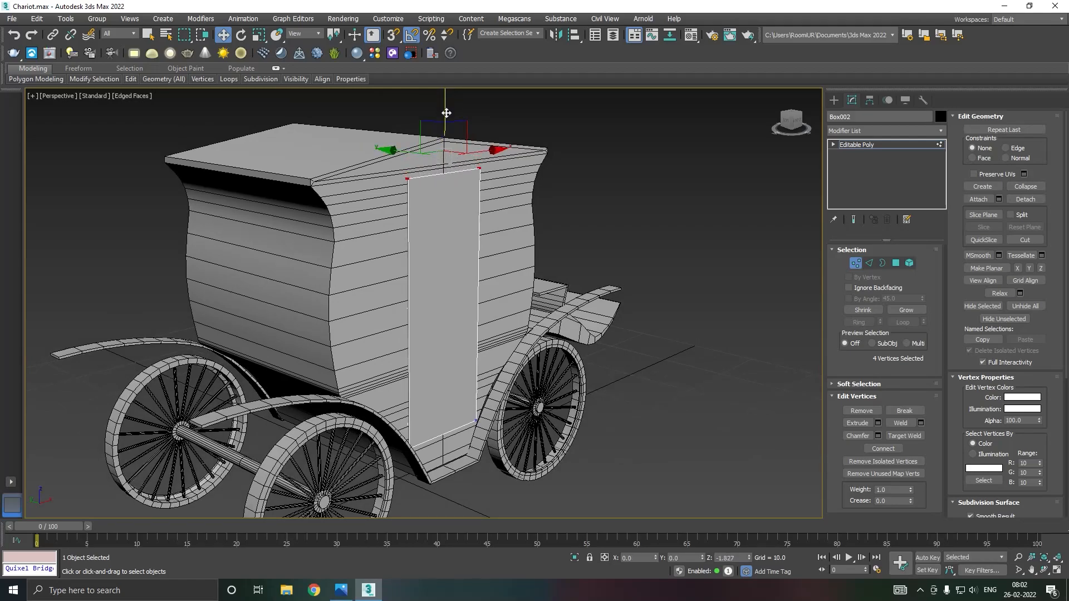
{"action": "middle_click_drag", "start_coordinate": [449, 156], "coordinate": [406, 147], "text": "alt"}
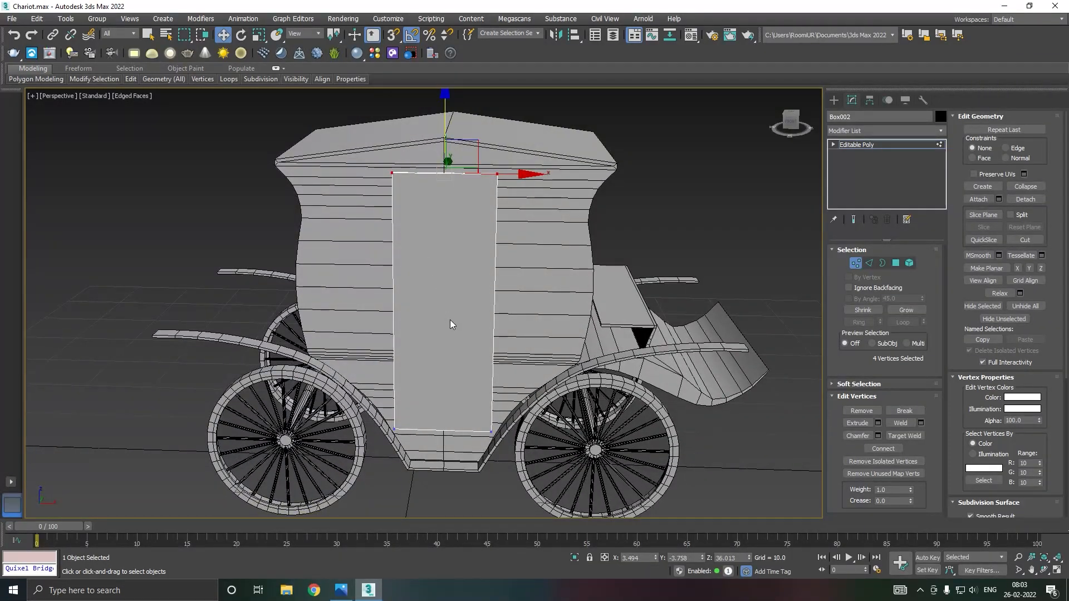
{"action": "middle_click_drag", "start_coordinate": [455, 303], "coordinate": [416, 310], "text": "alt"}
{"action": "scroll", "coordinate": [480, 193], "scroll_direction": "up", "scroll_amount": 8}
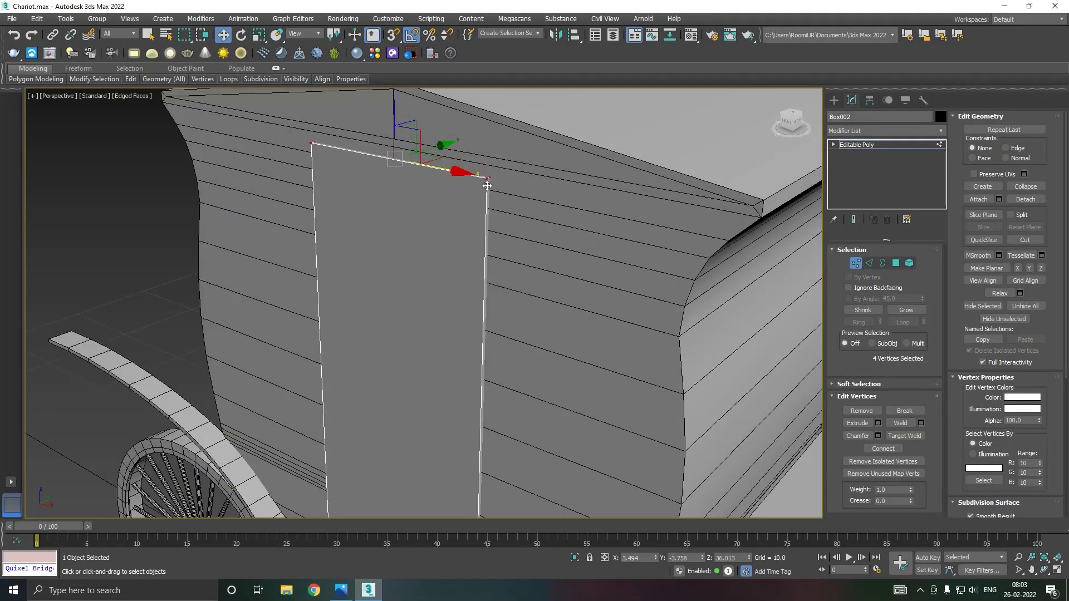
{"action": "scroll", "coordinate": [506, 178], "scroll_direction": "down", "scroll_amount": 8}
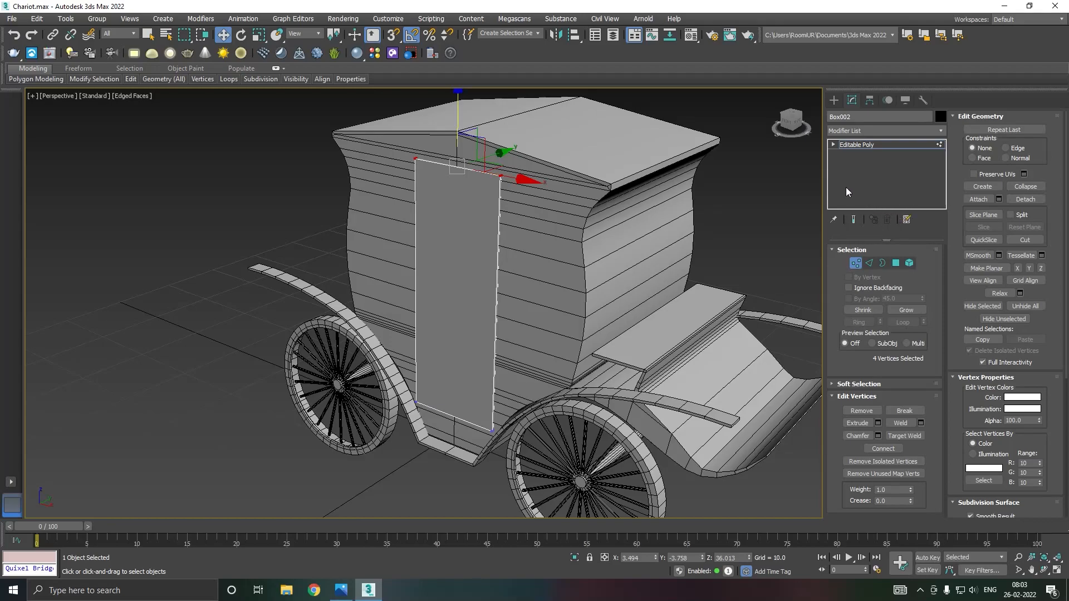
- Chamfer the four short corner edges of the door panel with 2 segments, trying an amount of about 1.6
{"action": "left_click", "coordinate": [870, 264]}
{"action": "scroll", "coordinate": [521, 172], "scroll_direction": "up", "scroll_amount": 6}
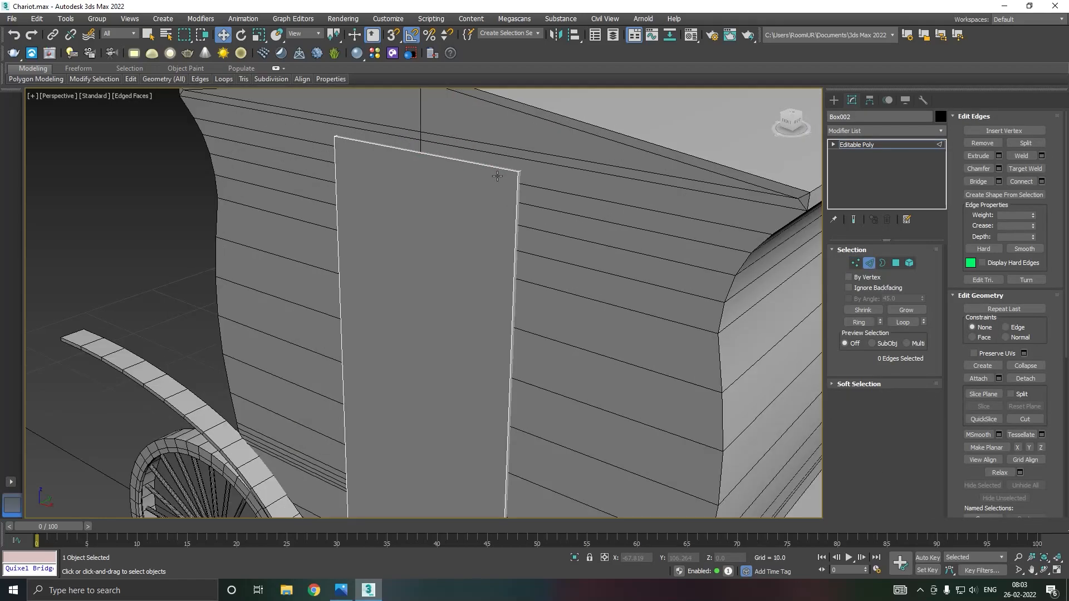
{"action": "left_click", "coordinate": [528, 163]}
{"action": "left_click", "coordinate": [859, 322]}
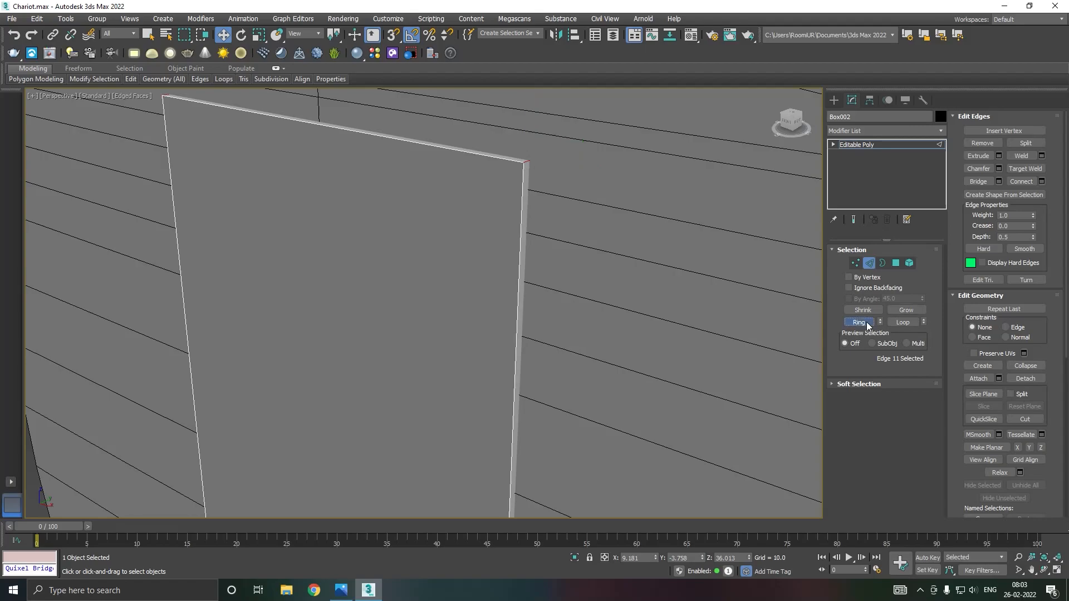
{"action": "left_click", "coordinate": [999, 169]}
{"action": "mouse_move", "coordinate": [379, 309]}
{"action": "left_mouse_down"}
{"action": "mouse_move", "coordinate": [381, 278]}
{"action": "mouse_move", "coordinate": [383, 309]}
{"action": "left_mouse_up"}
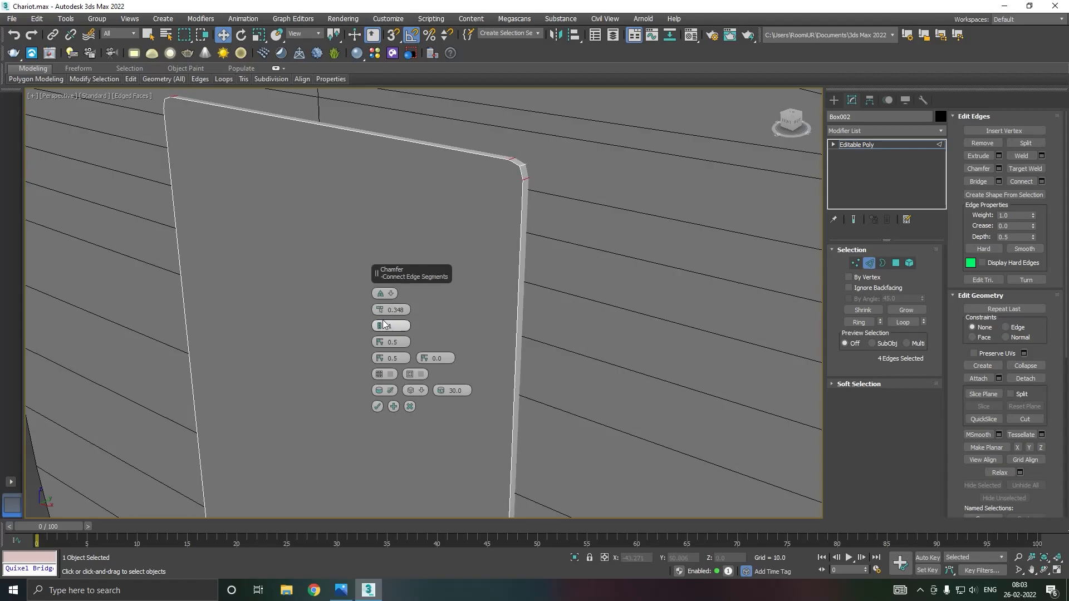
{"action": "left_click", "coordinate": [382, 322]}
{"action": "scroll", "coordinate": [496, 246], "scroll_direction": "down", "scroll_amount": 5}
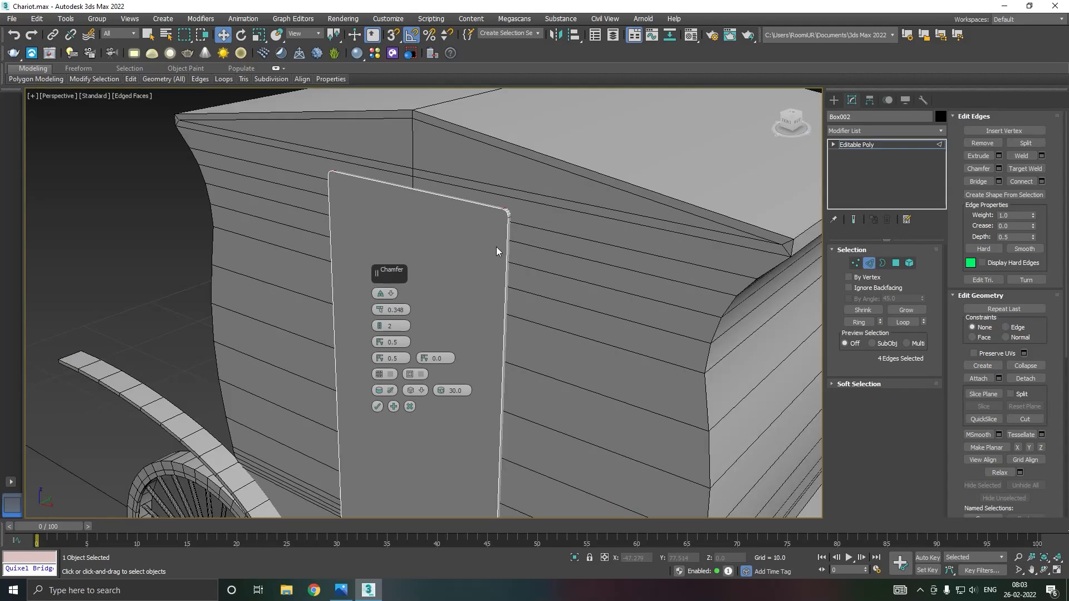
{"action": "middle_click_drag", "start_coordinate": [385, 254], "coordinate": [410, 286], "text": "alt"}
{"action": "left_click_drag", "start_coordinate": [383, 309], "coordinate": [379, 303]}
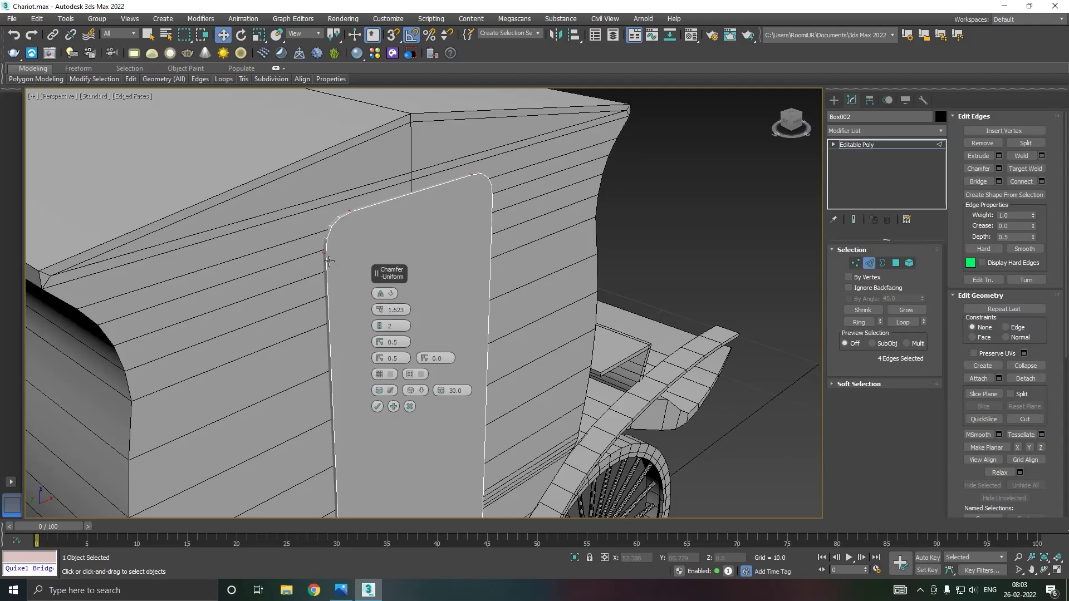
- Reduce the door corner chamfer amount to 0.58 and apply it
{"action": "scroll", "coordinate": [334, 261], "scroll_direction": "down", "scroll_amount": 6}
{"action": "scroll", "coordinate": [331, 360], "scroll_direction": "up", "scroll_amount": 6}
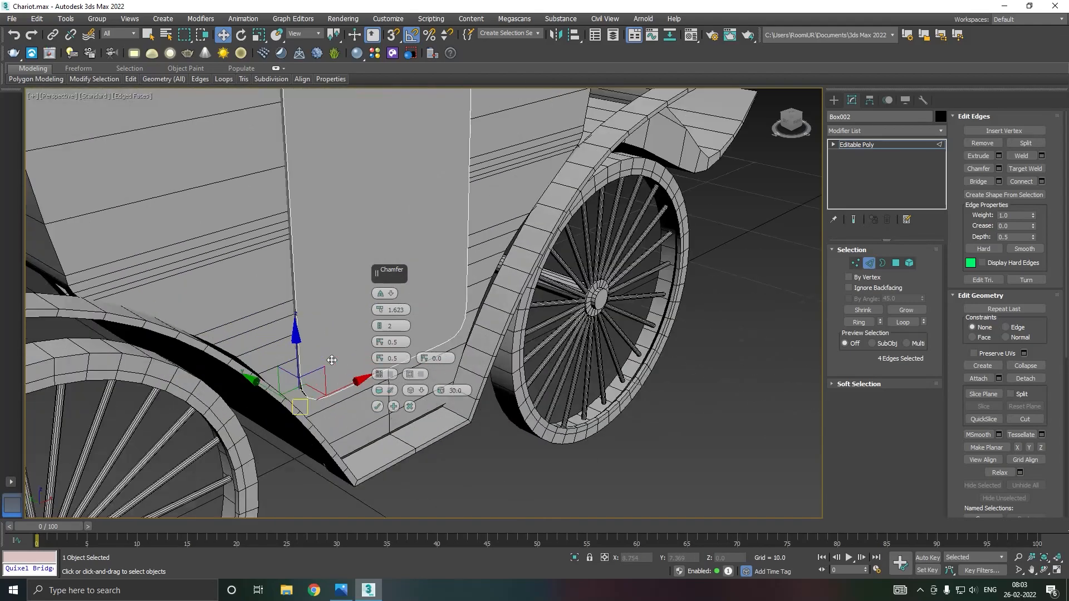
{"action": "left_click_drag", "start_coordinate": [380, 309], "coordinate": [380, 315]}
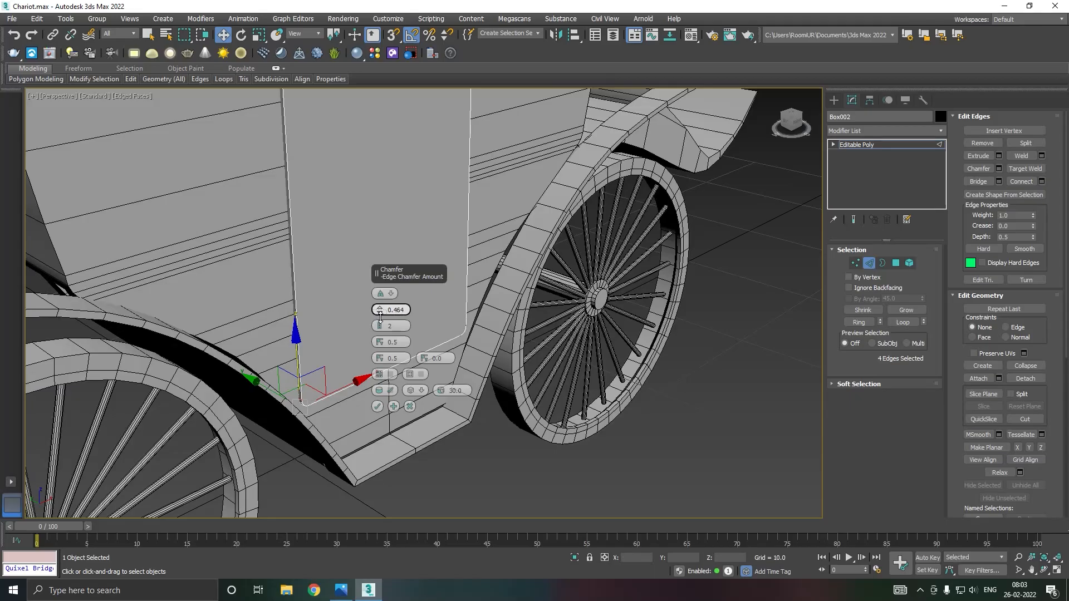
{"action": "middle_click_drag", "start_coordinate": [332, 323], "coordinate": [378, 368], "text": "alt"}
{"action": "scroll", "coordinate": [277, 357], "scroll_direction": "down", "scroll_amount": 5}
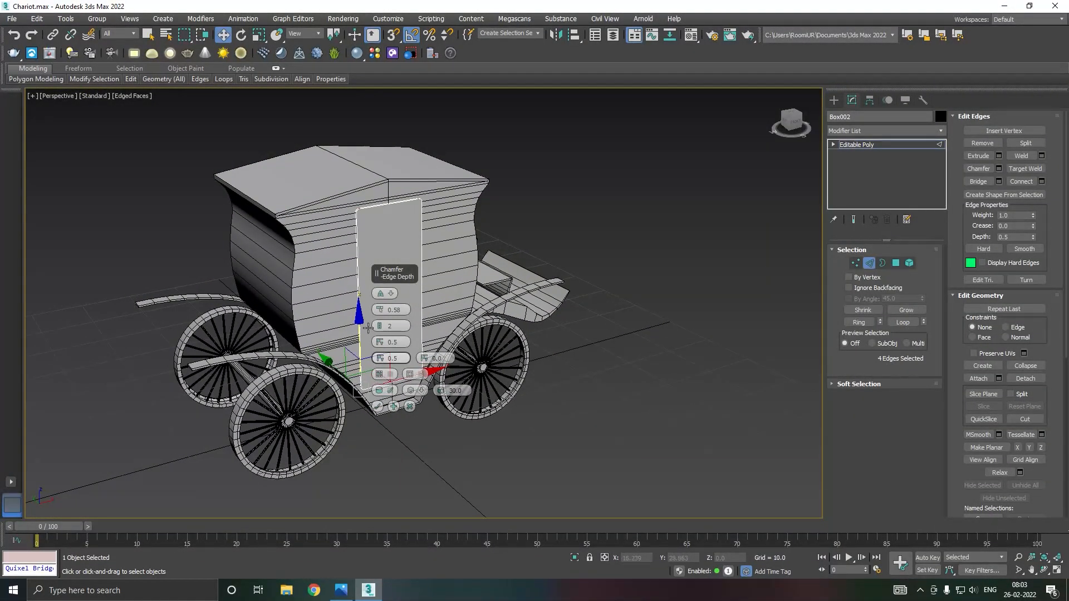
{"action": "scroll", "coordinate": [383, 364], "scroll_direction": "up", "scroll_amount": 2}
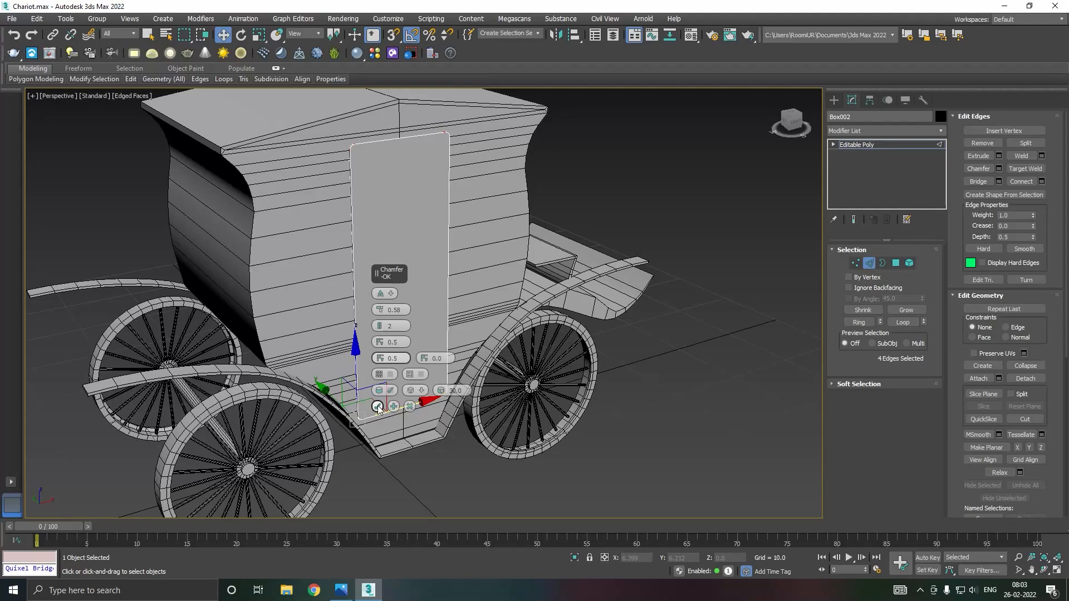
{"action": "left_click", "coordinate": [378, 407]}
- Try to inset the door panel's front polygon, and undo back to the panel with square corners
{"action": "middle_click_drag", "start_coordinate": [379, 326], "coordinate": [333, 353]}
{"action": "left_click", "coordinate": [895, 264]}
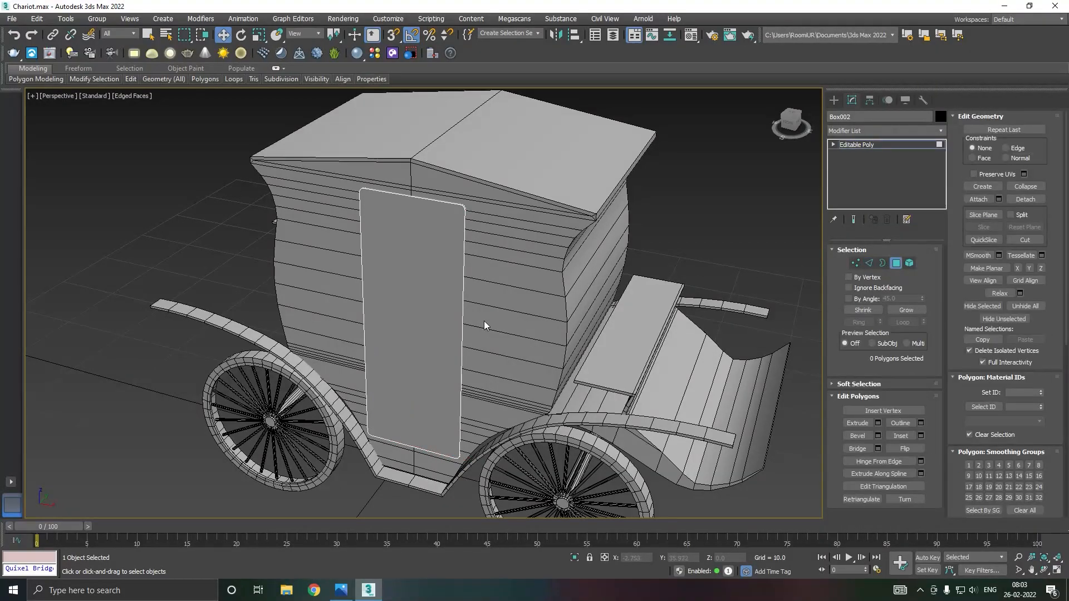
{"action": "left_click", "coordinate": [427, 303]}
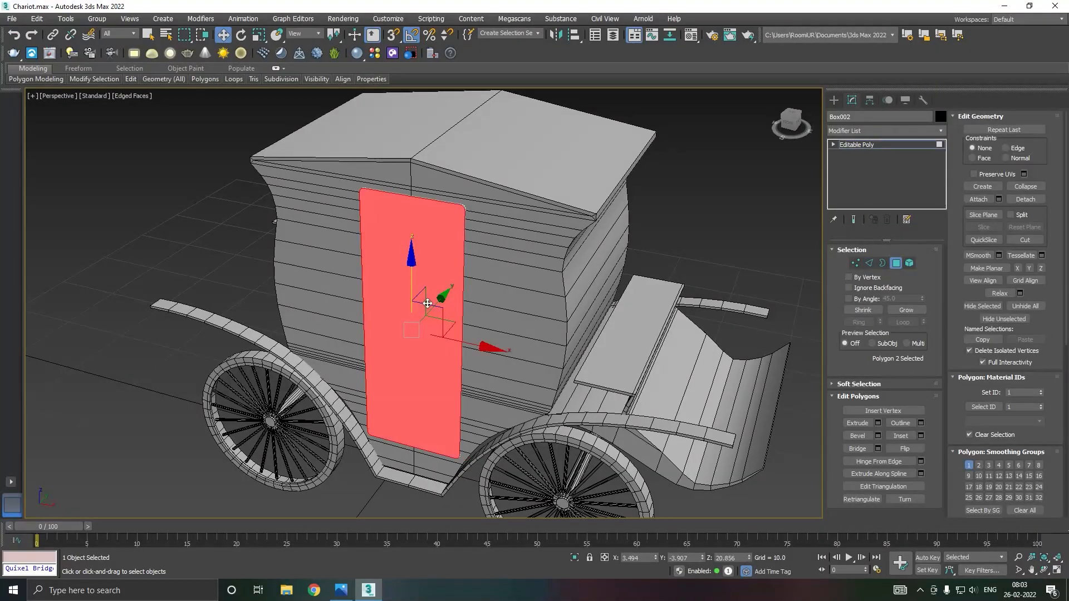
{"action": "left_click", "coordinate": [921, 435]}
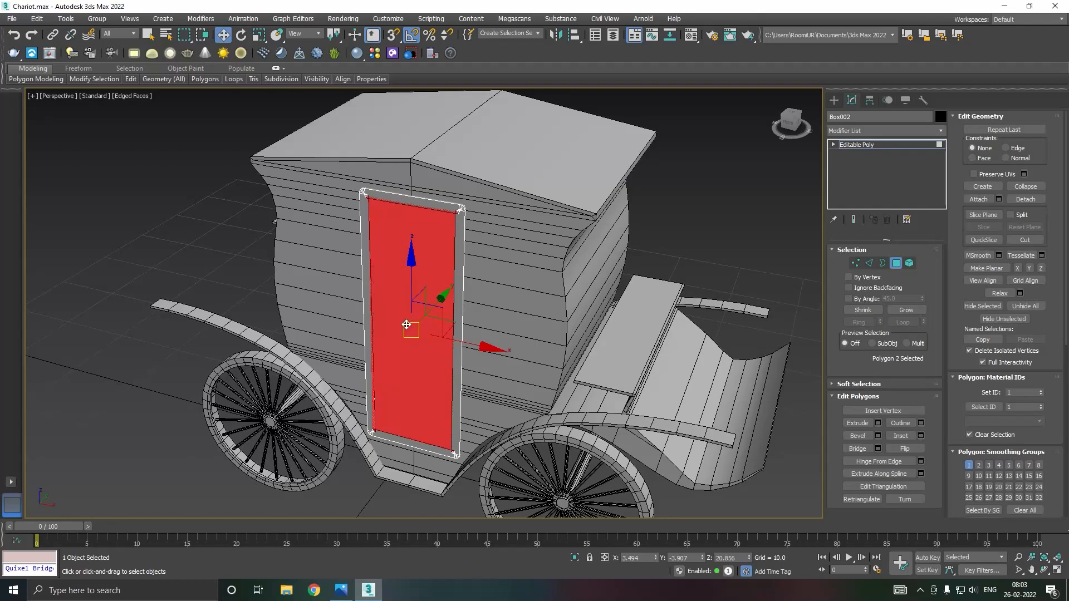
{"action": "left_click", "coordinate": [410, 327]}
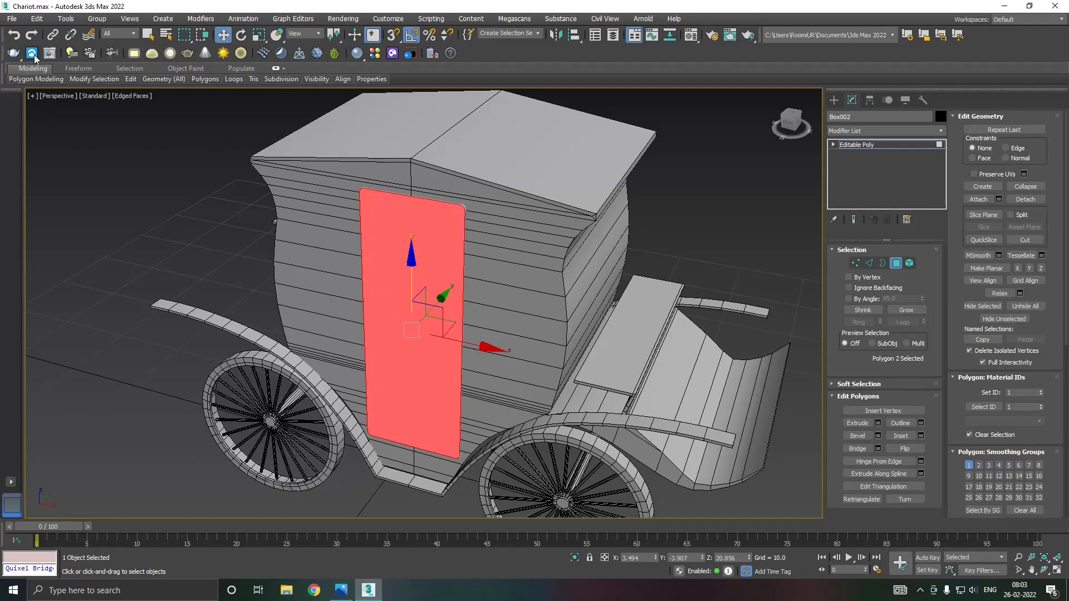
{"action": "left_click", "coordinate": [16, 43]}
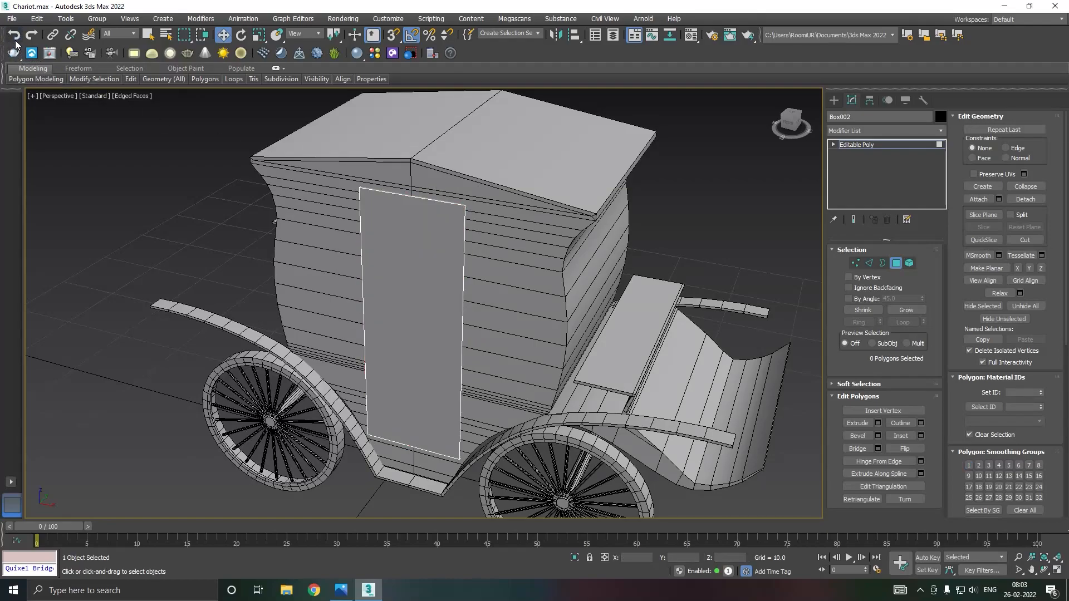
- Add two horizontal edge loops across the door with Swift Loop, one near the top and one around mid-height
{"action": "left_click", "coordinate": [433, 285]}
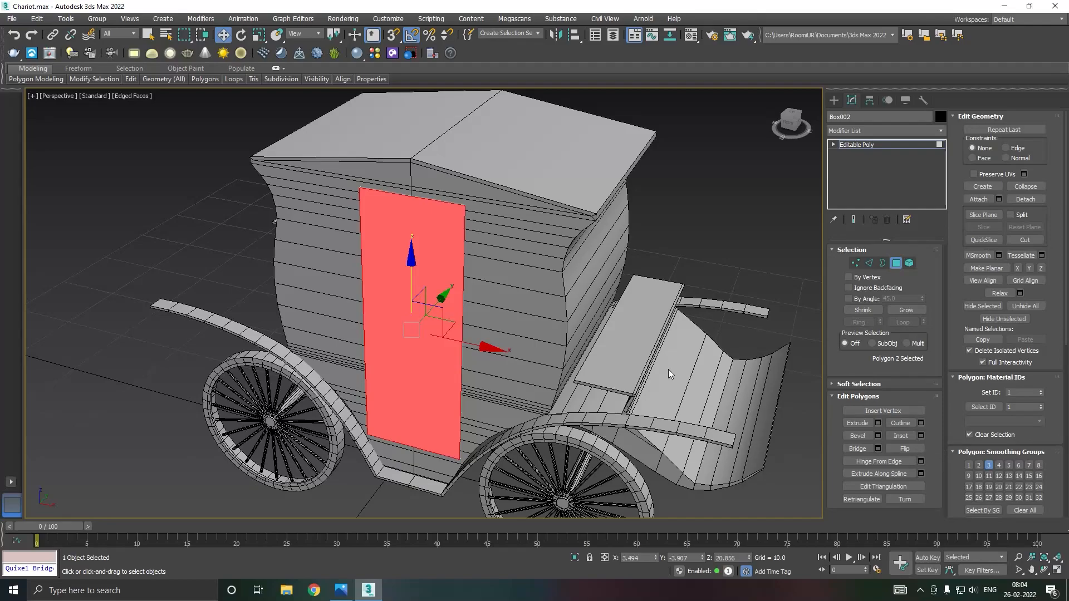
{"action": "left_click", "coordinate": [132, 79]}
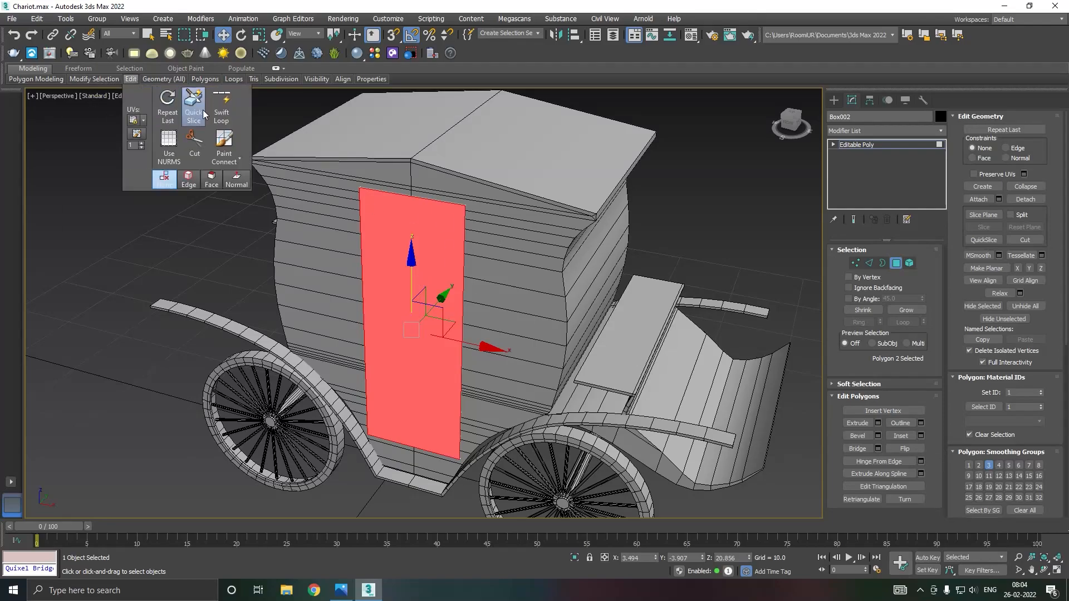
{"action": "left_click", "coordinate": [221, 105]}
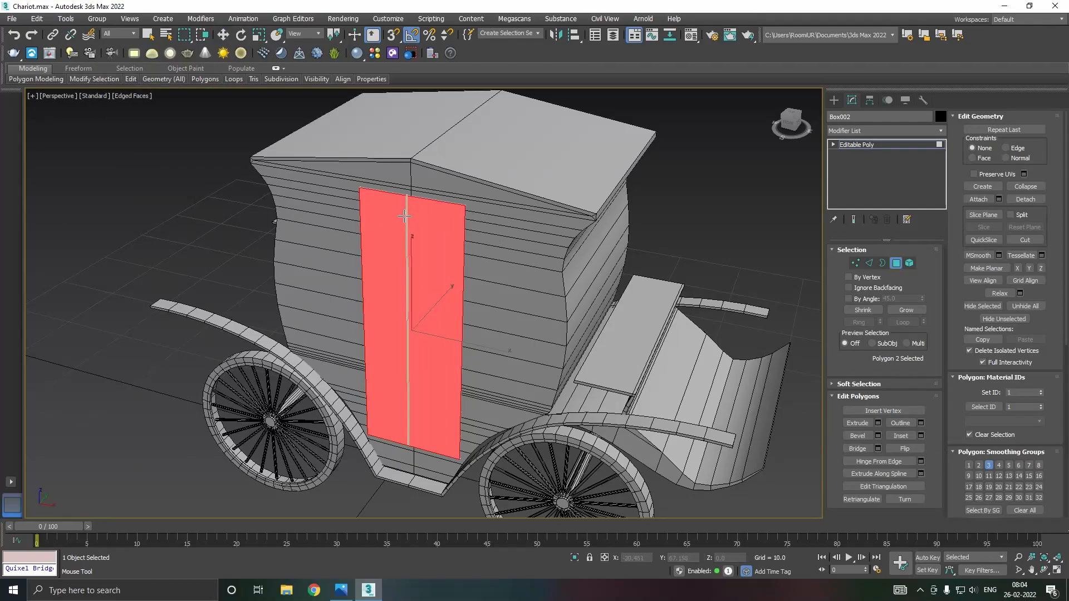
{"action": "left_click", "coordinate": [369, 204]}
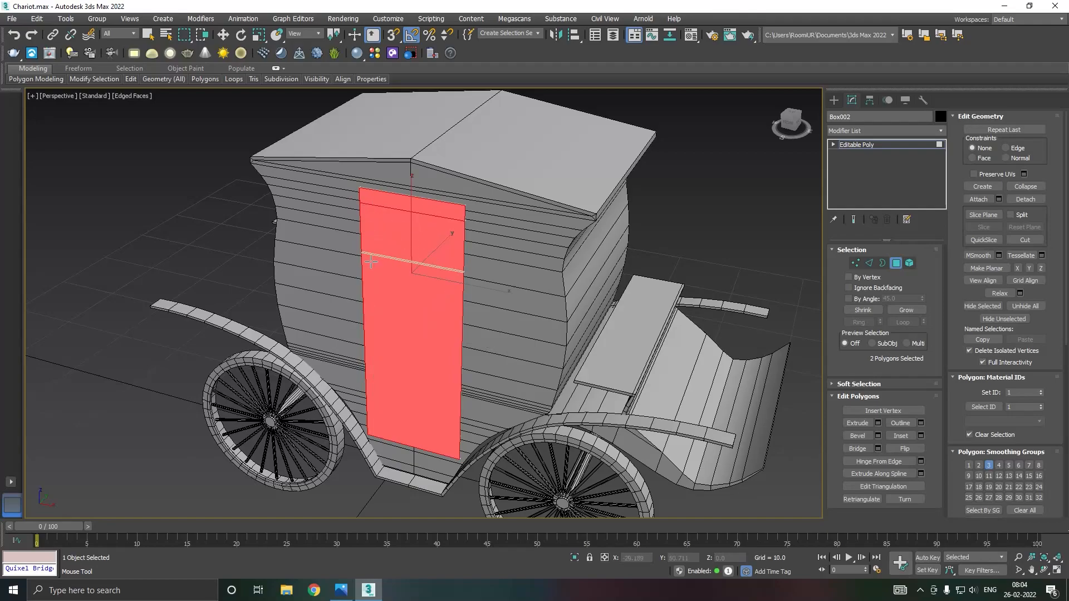
{"action": "left_click", "coordinate": [371, 319]}
{"action": "key", "text": "w"}
- Inset the door's front polygon between the two horizontal loops to form a window frame
{"action": "left_click", "coordinate": [413, 306]}
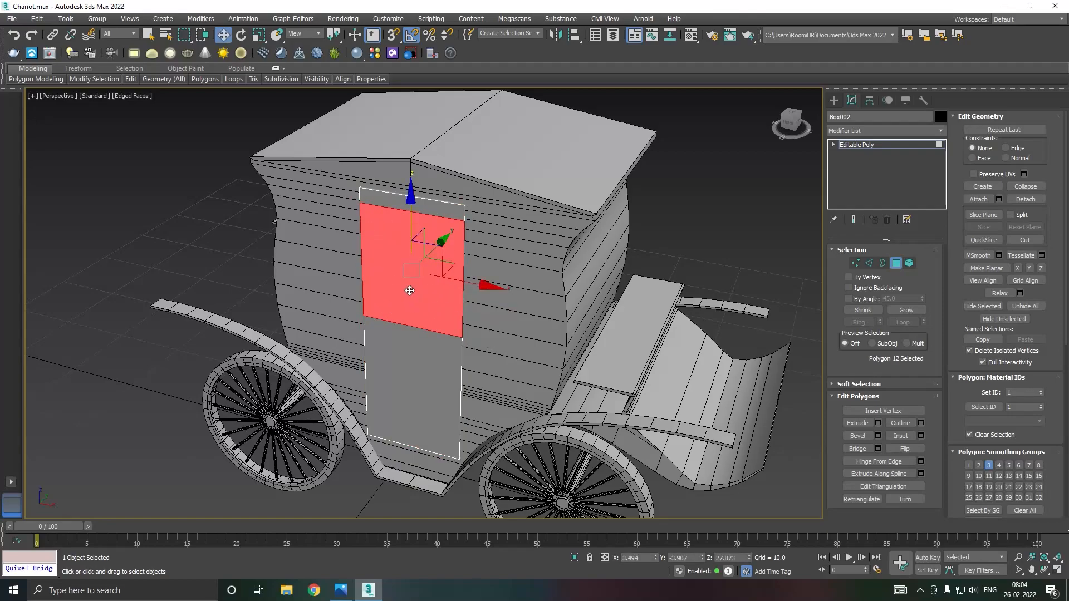
{"action": "scroll", "coordinate": [411, 290], "scroll_direction": "up", "scroll_amount": 5}
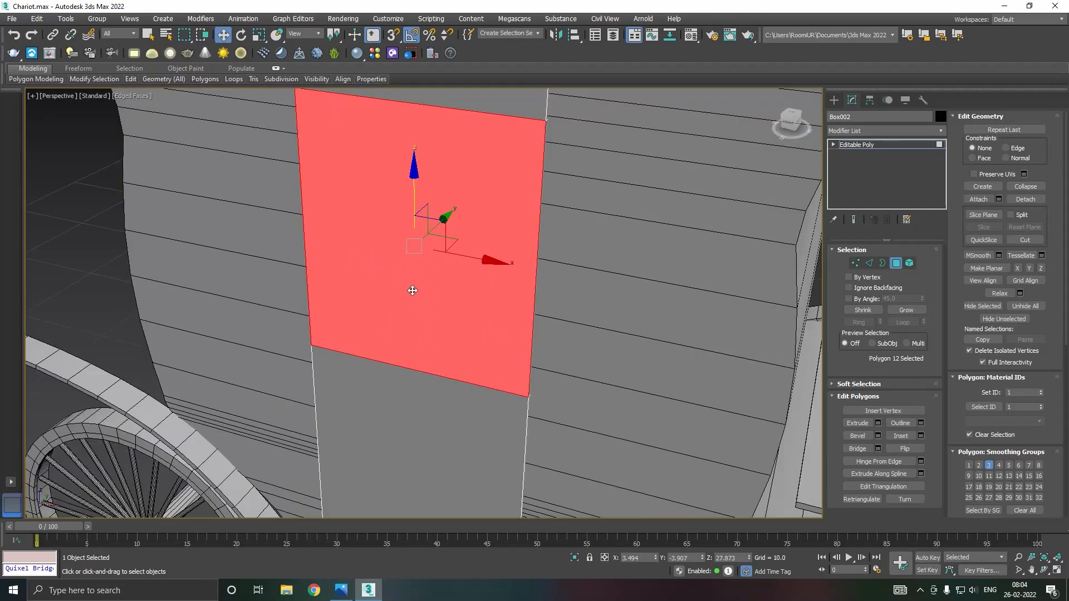
{"action": "left_click", "coordinate": [921, 435]}
{"action": "left_click", "coordinate": [378, 328]}
{"action": "middle_click_drag", "start_coordinate": [378, 328], "coordinate": [470, 345], "text": "alt"}
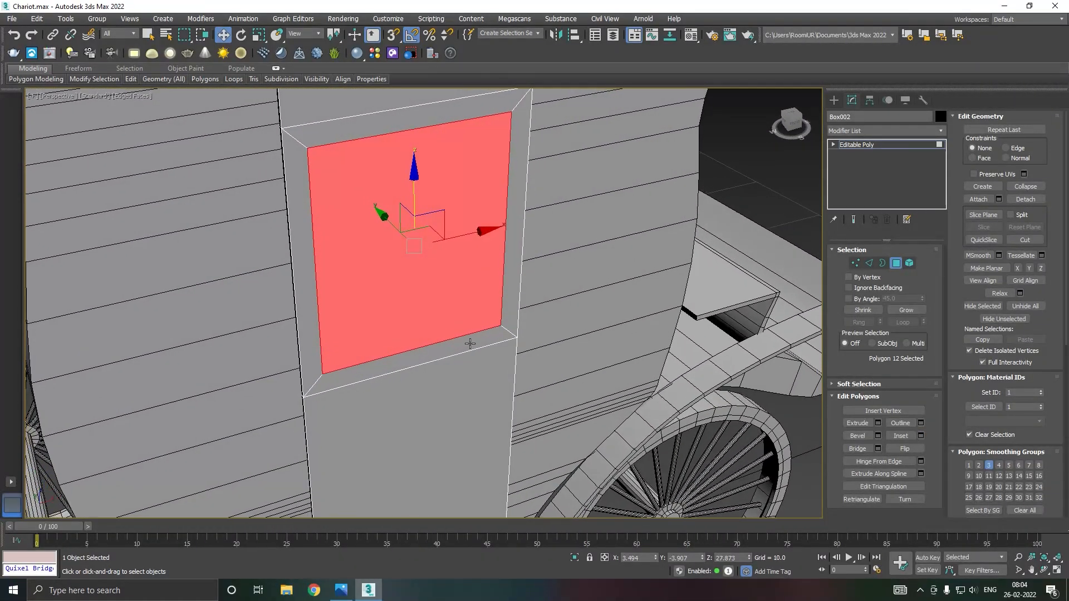
- Lower the six vertices along the window frame's bottom edge by about 1.1 along Z in the front view
{"action": "key", "text": "f"}
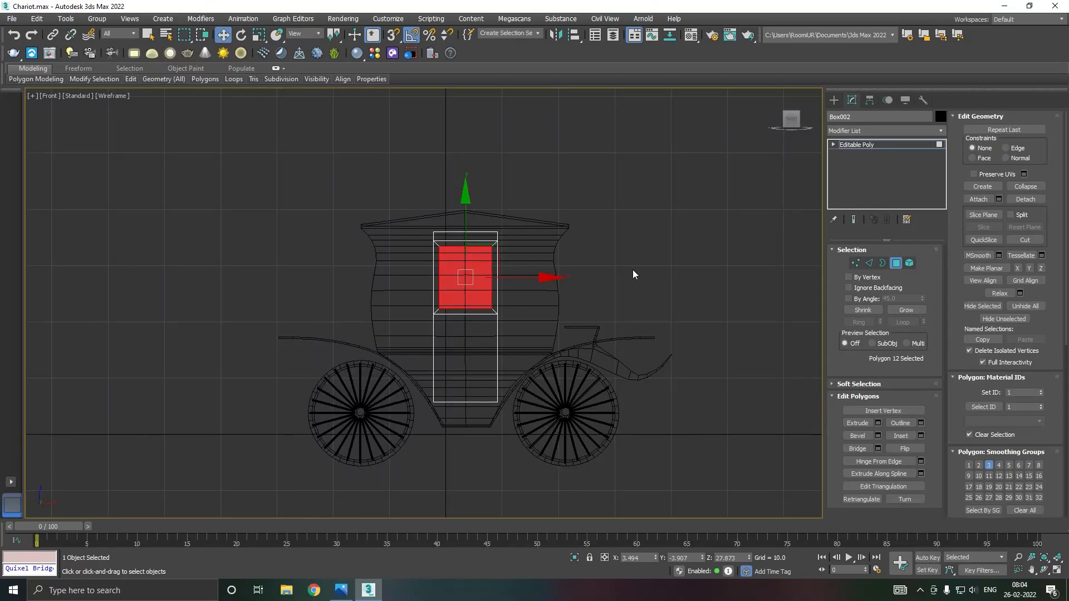
{"action": "left_click", "coordinate": [857, 266]}
{"action": "scroll", "coordinate": [472, 318], "scroll_direction": "up", "scroll_amount": 3}
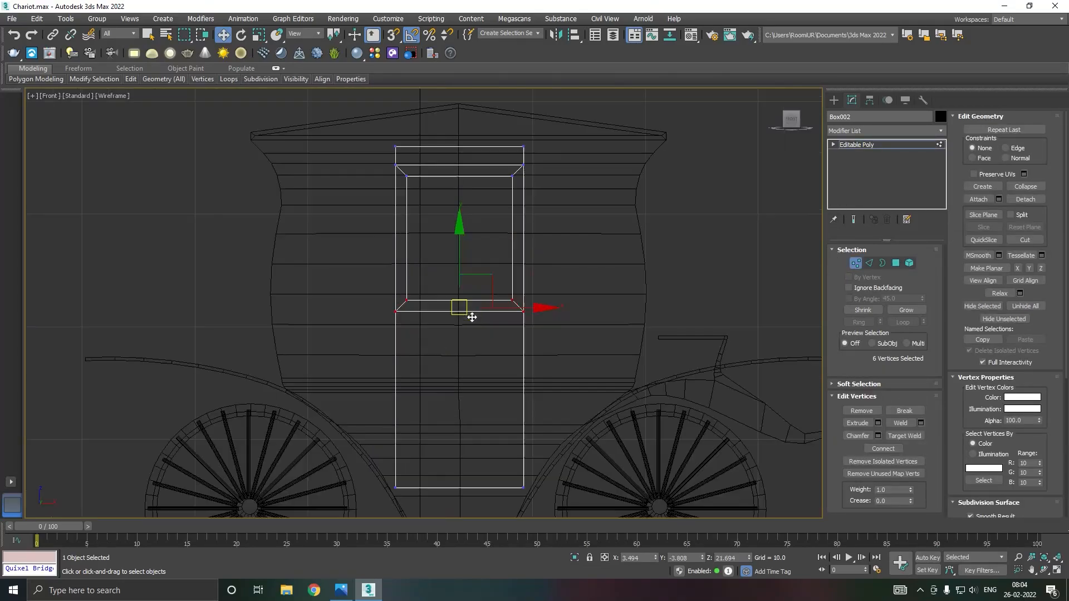
{"action": "left_click_drag", "start_coordinate": [465, 253], "coordinate": [464, 264]}
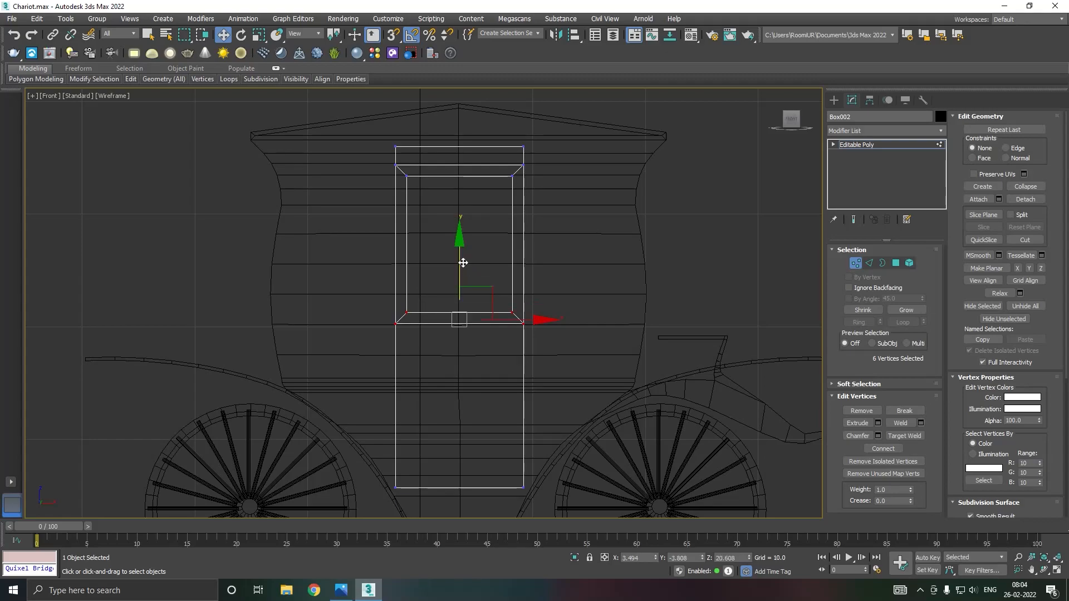
{"action": "key", "text": "p"}
- Extrude the inset window polygon inward by about 0.2 to recess it into the door
{"action": "left_click", "coordinate": [896, 264]}
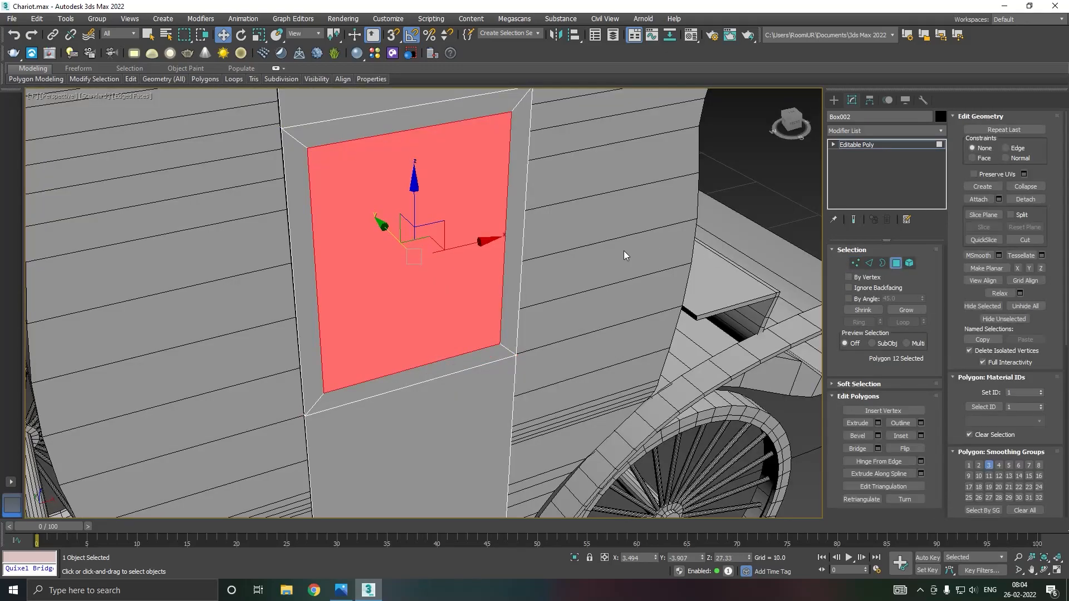
{"action": "left_click", "coordinate": [878, 423]}
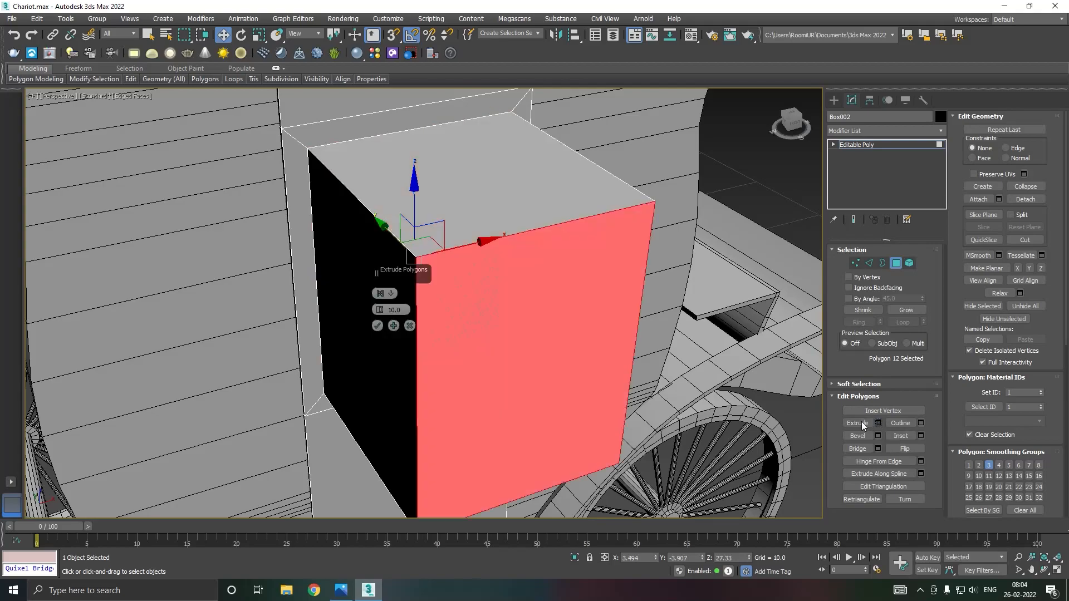
{"action": "left_click_drag", "start_coordinate": [380, 309], "coordinate": [389, 359]}
{"action": "left_click", "coordinate": [378, 325]}
- Select the two short thickness edges at the door panel's upper corners
{"action": "middle_click_drag", "start_coordinate": [437, 329], "coordinate": [522, 311], "text": "alt"}
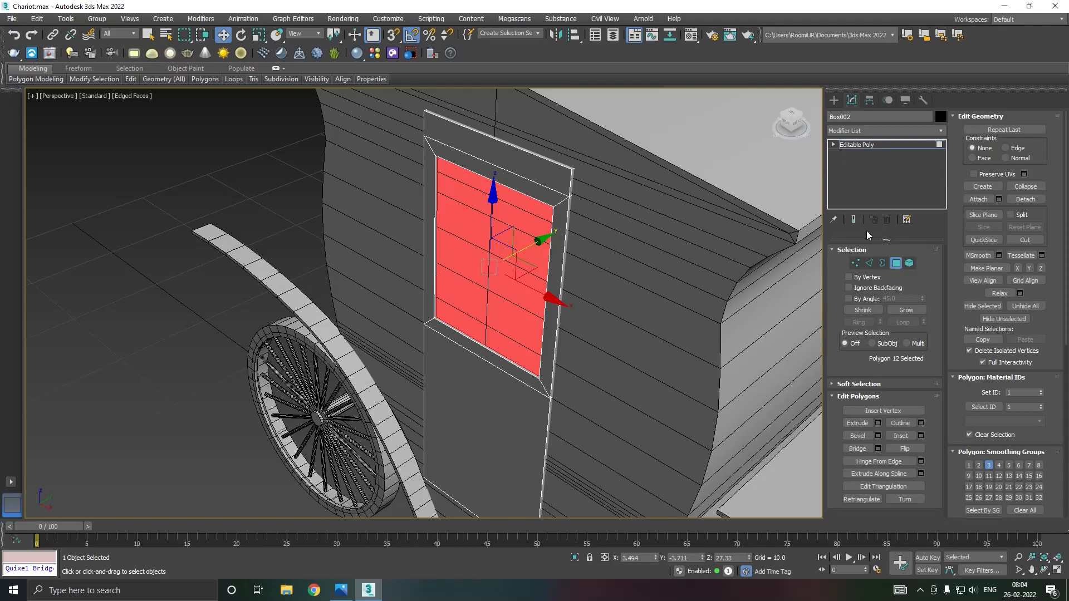
{"action": "left_click", "coordinate": [869, 263]}
{"action": "scroll", "coordinate": [570, 166], "scroll_direction": "up", "scroll_amount": 3}
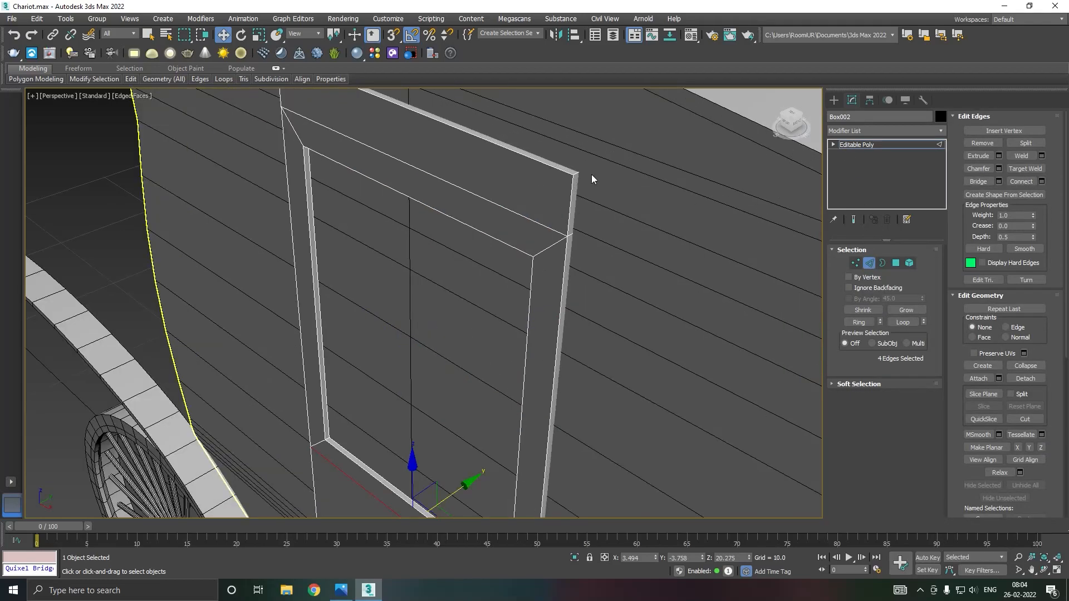
{"action": "left_click", "coordinate": [578, 173]}
{"action": "scroll", "coordinate": [640, 193], "scroll_direction": "down", "scroll_amount": 3}
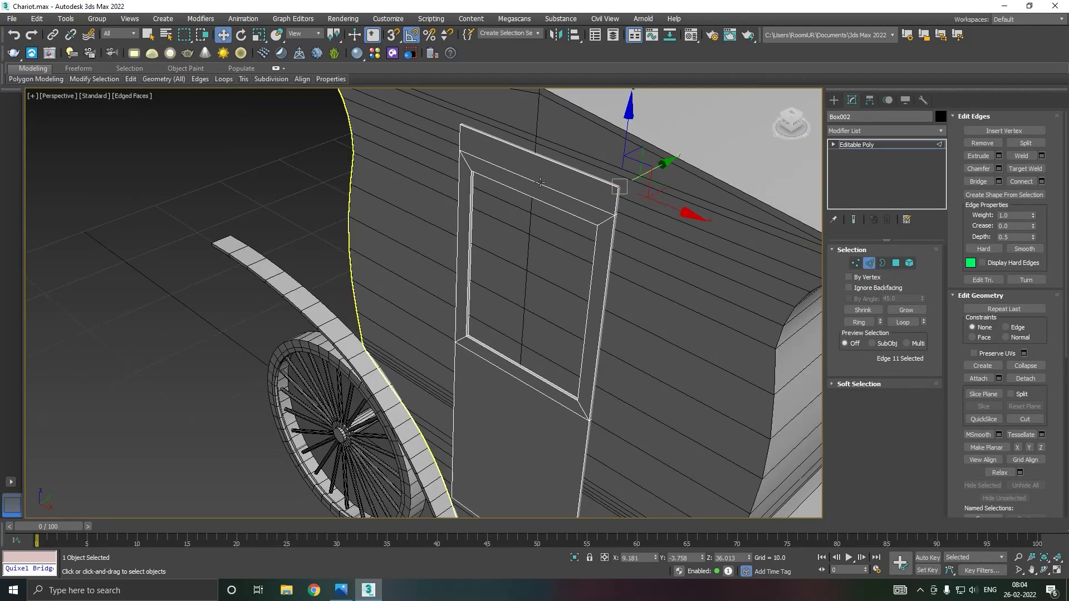
{"action": "middle_click_drag", "start_coordinate": [657, 202], "coordinate": [641, 190], "text": "alt"}
{"action": "scroll", "coordinate": [476, 273], "scroll_direction": "up", "scroll_amount": 3}
{"action": "left_click", "coordinate": [447, 287], "text": "ctrl"}
{"action": "scroll", "coordinate": [473, 300], "scroll_direction": "down", "scroll_amount": 6}
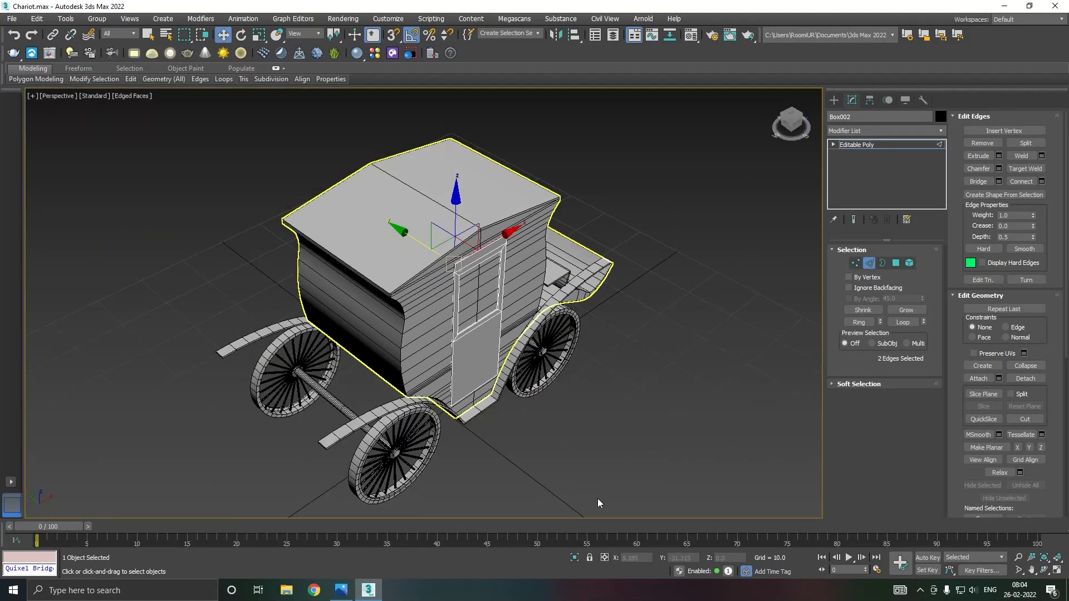
- Isolate the door panel and add the short thickness edges at its two lower corners to the selection
{"action": "left_click", "coordinate": [574, 557]}
{"action": "middle_click_drag", "start_coordinate": [519, 398], "coordinate": [517, 373], "text": "alt"}
{"action": "scroll", "coordinate": [517, 373], "scroll_direction": "down", "scroll_amount": 8}
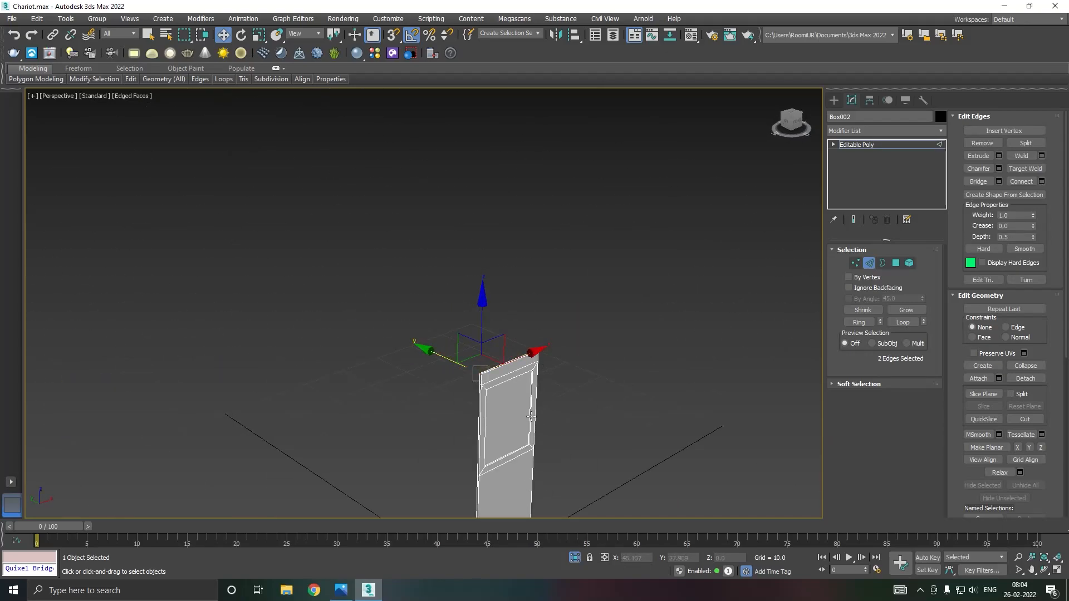
{"action": "middle_click_drag", "start_coordinate": [531, 417], "coordinate": [524, 351]}
{"action": "middle_click_drag", "start_coordinate": [539, 489], "coordinate": [503, 454], "text": "alt"}
{"action": "scroll", "coordinate": [486, 440], "scroll_direction": "up", "scroll_amount": 8}
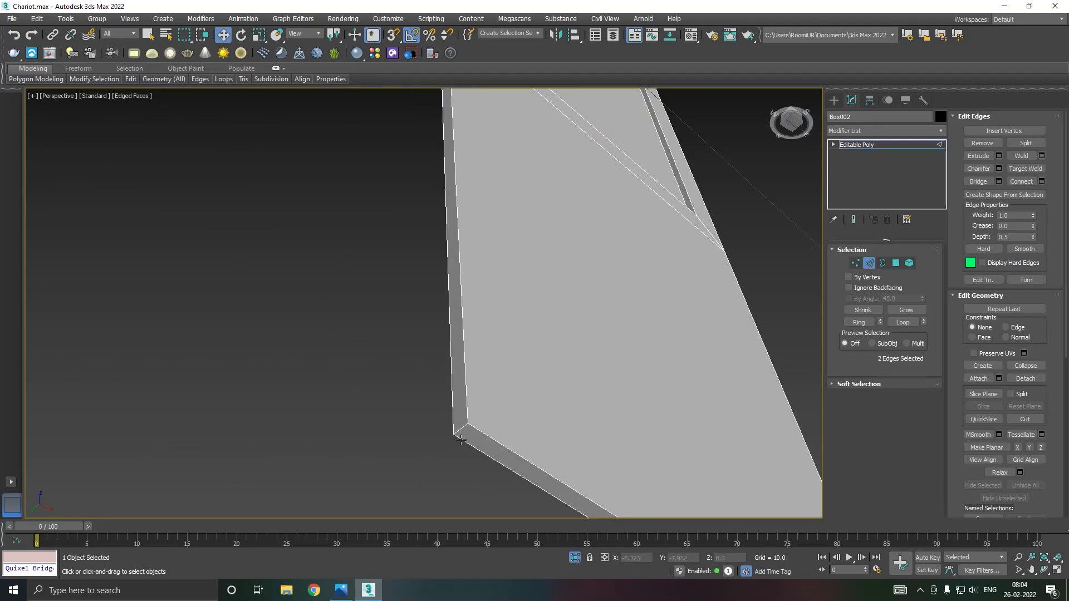
{"action": "left_click", "coordinate": [460, 429], "text": "ctrl"}
{"action": "scroll", "coordinate": [392, 423], "scroll_direction": "down", "scroll_amount": 8}
{"action": "middle_click_drag", "start_coordinate": [392, 424], "coordinate": [437, 387], "text": "alt"}
{"action": "scroll", "coordinate": [453, 375], "scroll_direction": "up", "scroll_amount": 8}
{"action": "left_click", "coordinate": [500, 383], "text": "ctrl"}
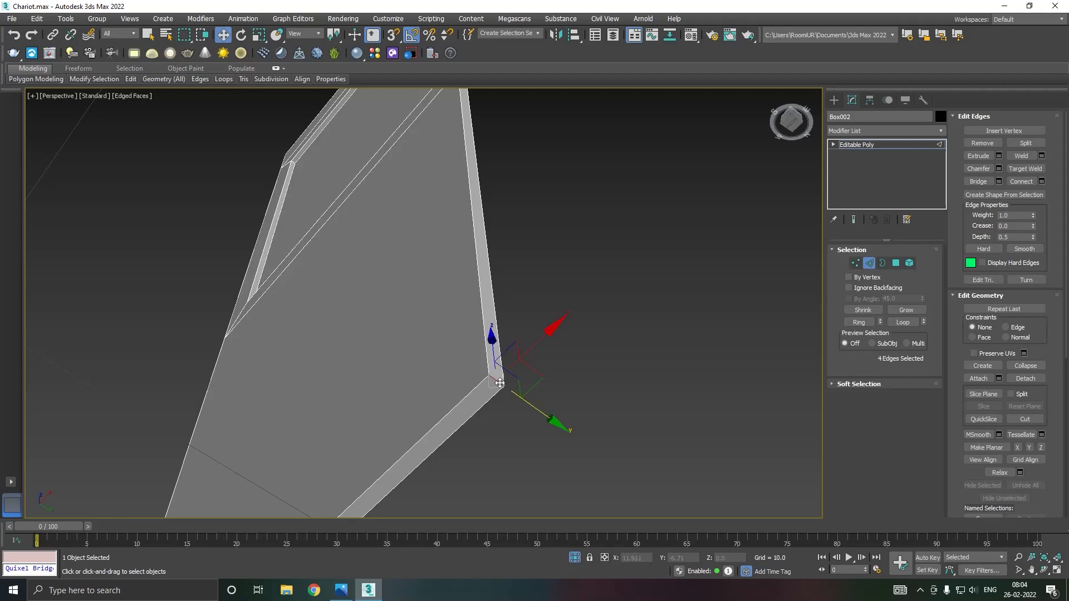
- Chamfer the four selected corner edges by 0.58 with 2 segments and end the door's isolation
{"action": "left_click", "coordinate": [998, 169]}
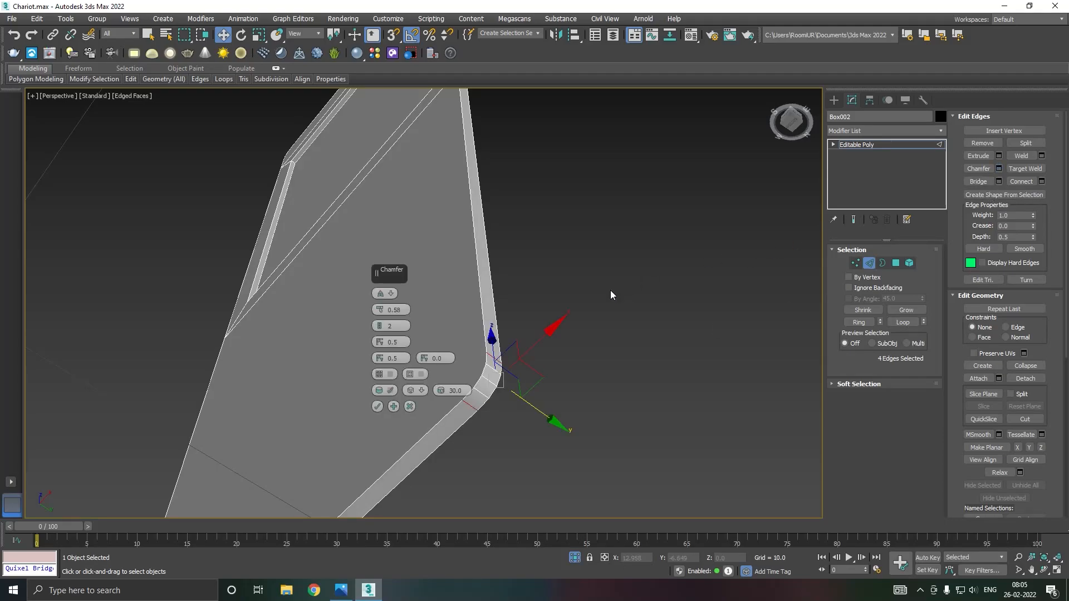
{"action": "left_click", "coordinate": [374, 406]}
{"action": "left_click", "coordinate": [574, 557]}
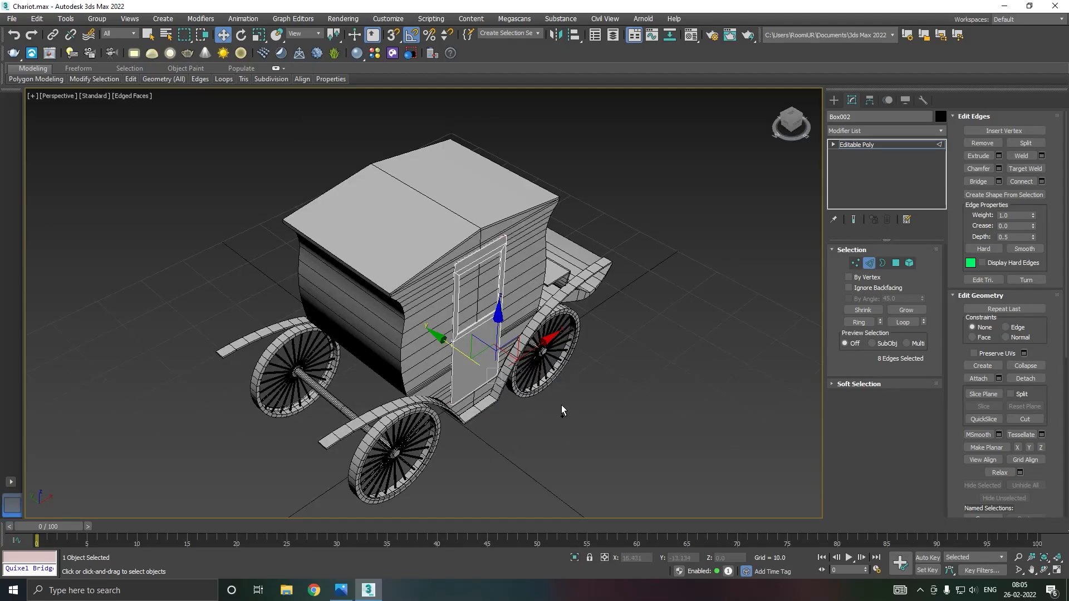
- Leave edge editing and move the door slightly outward along Y to about -3.665
{"action": "scroll", "coordinate": [505, 286], "scroll_direction": "up", "scroll_amount": 2}
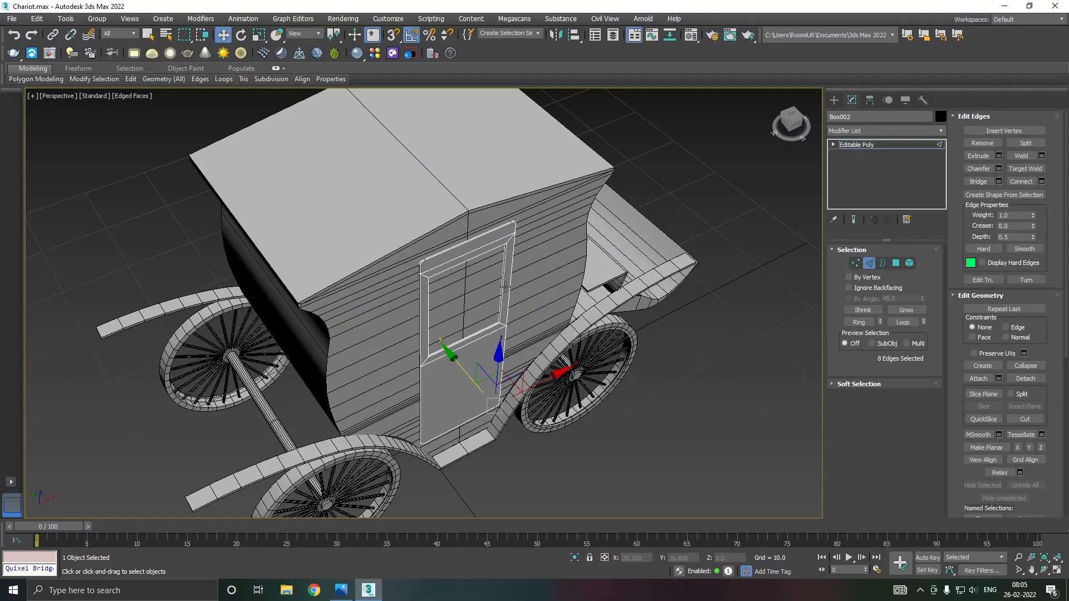
{"action": "left_click", "coordinate": [872, 146]}
{"action": "scroll", "coordinate": [439, 296], "scroll_direction": "up", "scroll_amount": 3}
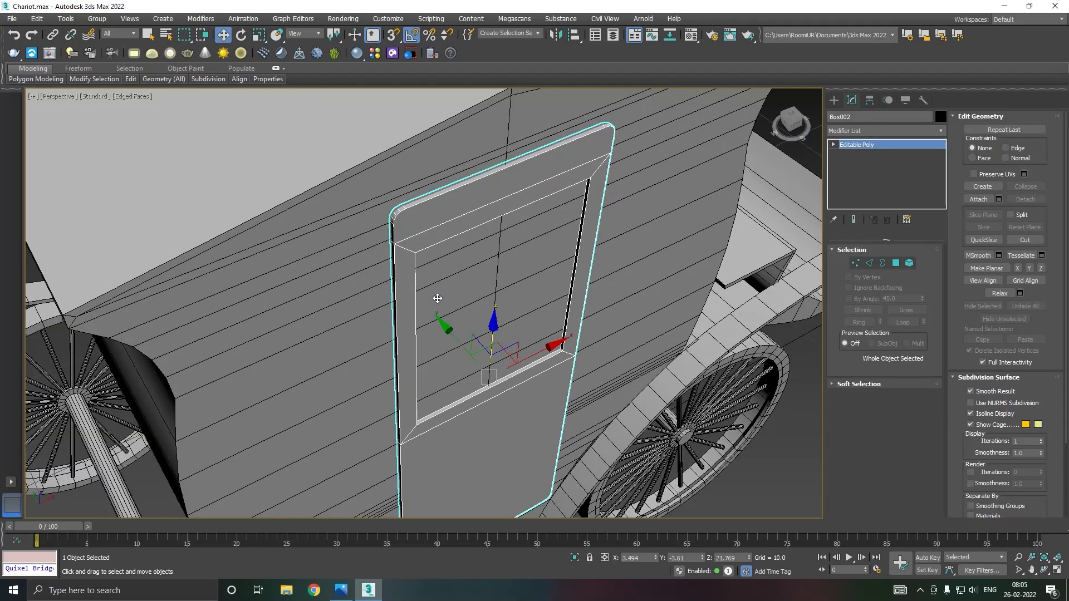
{"action": "left_click_drag", "start_coordinate": [451, 335], "coordinate": [454, 335]}
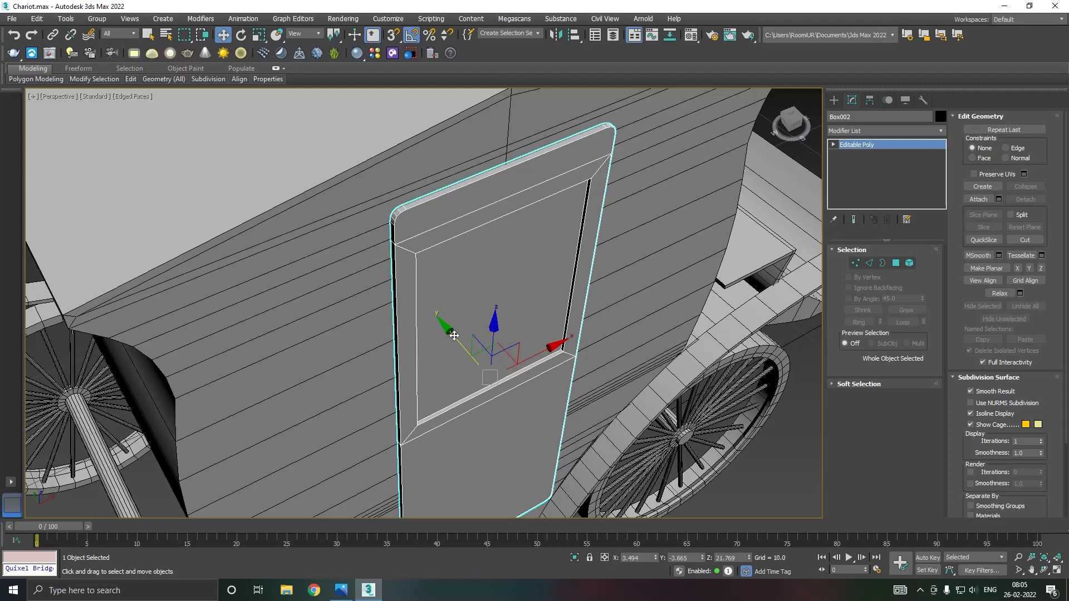
{"action": "middle_click_drag", "start_coordinate": [455, 336], "coordinate": [351, 326], "text": "alt"}
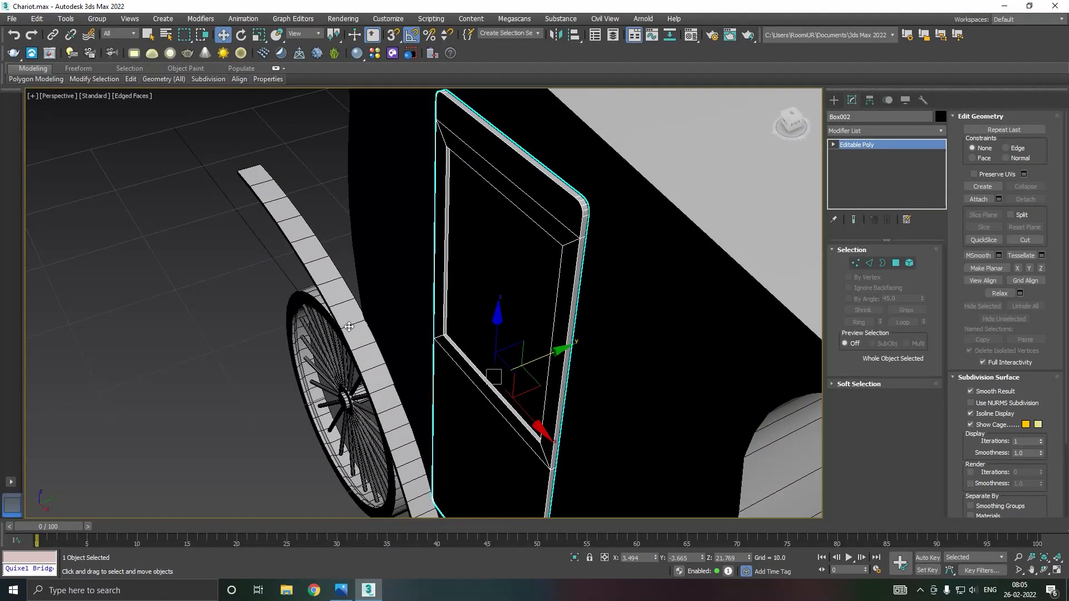
{"action": "middle_click_drag", "start_coordinate": [548, 316], "coordinate": [657, 279], "text": "alt"}
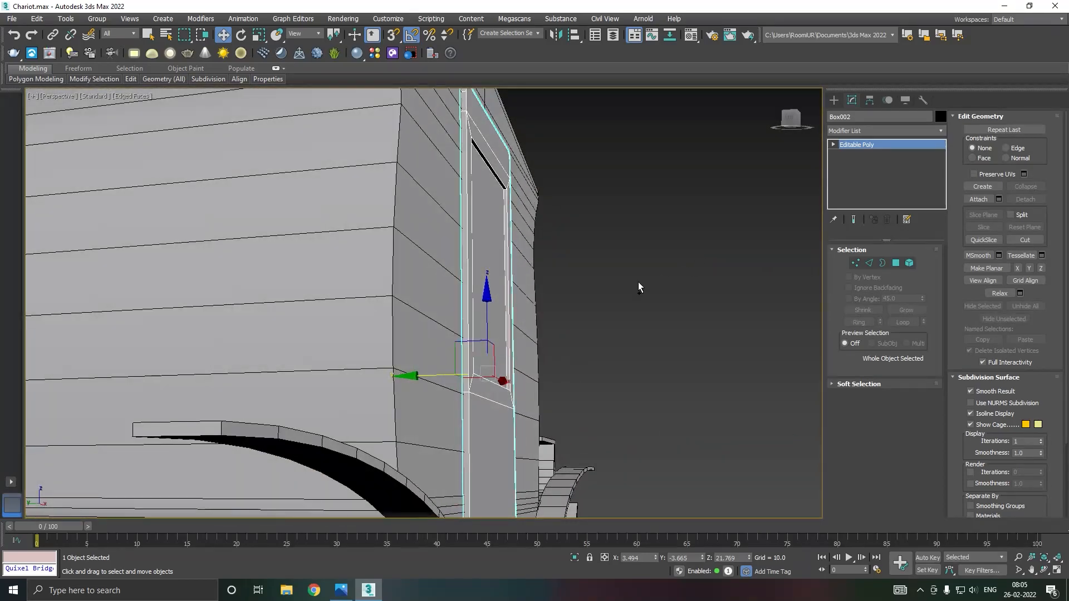
{"action": "scroll", "coordinate": [469, 352], "scroll_direction": "down", "scroll_amount": 6}
{"action": "middle_click_drag", "start_coordinate": [469, 352], "coordinate": [632, 237], "text": "alt"}
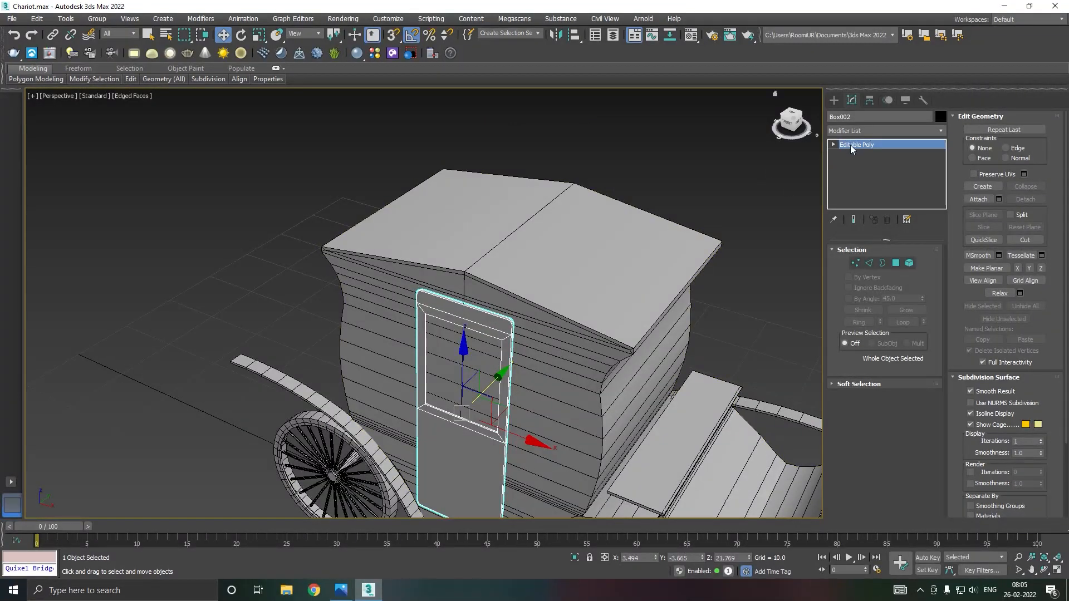
- Deselect the door, examine the whole chariot with edged faces off, and restore the edged faces display
{"action": "left_click", "coordinate": [688, 190]}
{"action": "scroll", "coordinate": [566, 175], "scroll_direction": "down", "scroll_amount": 5}
{"action": "middle_click_drag", "start_coordinate": [585, 215], "coordinate": [615, 222], "text": "alt"}
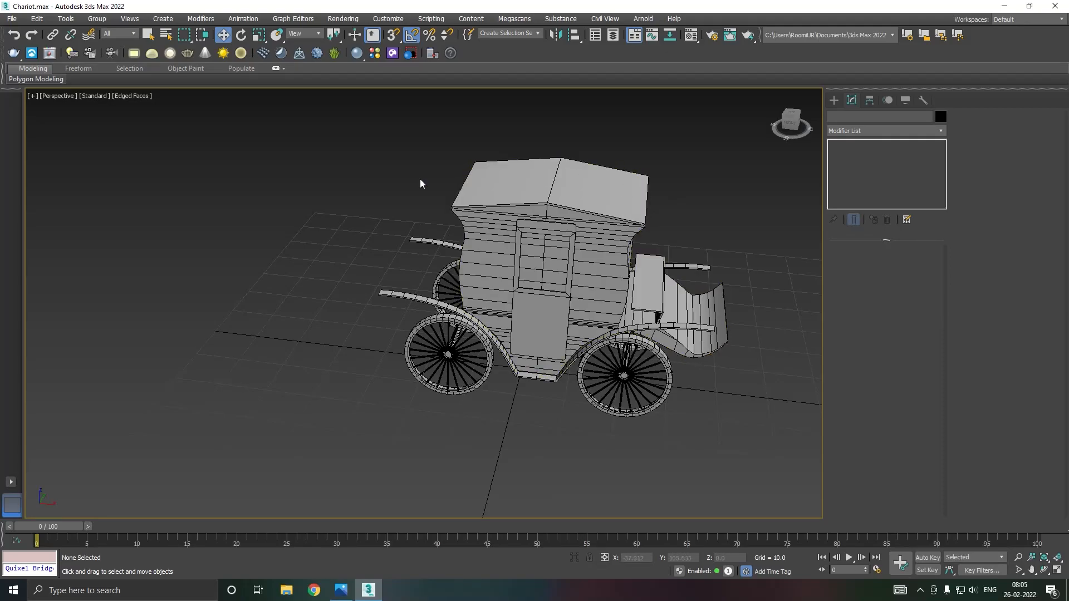
{"action": "left_click", "coordinate": [137, 97]}
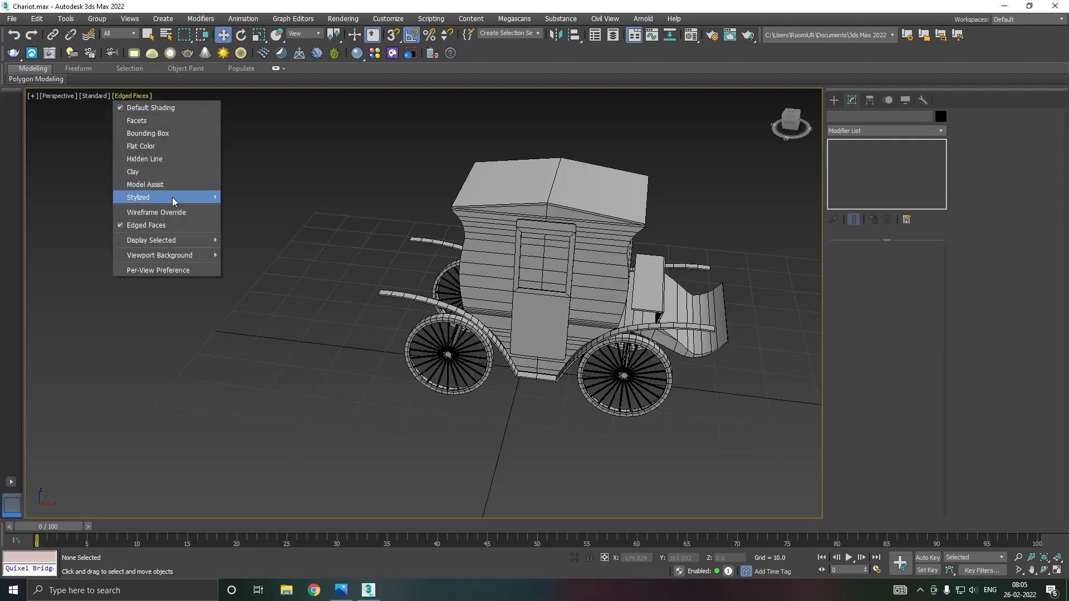
{"action": "left_click", "coordinate": [167, 198]}
{"action": "middle_click_drag", "start_coordinate": [403, 215], "coordinate": [363, 194], "text": "alt"}
{"action": "left_click", "coordinate": [144, 96]}
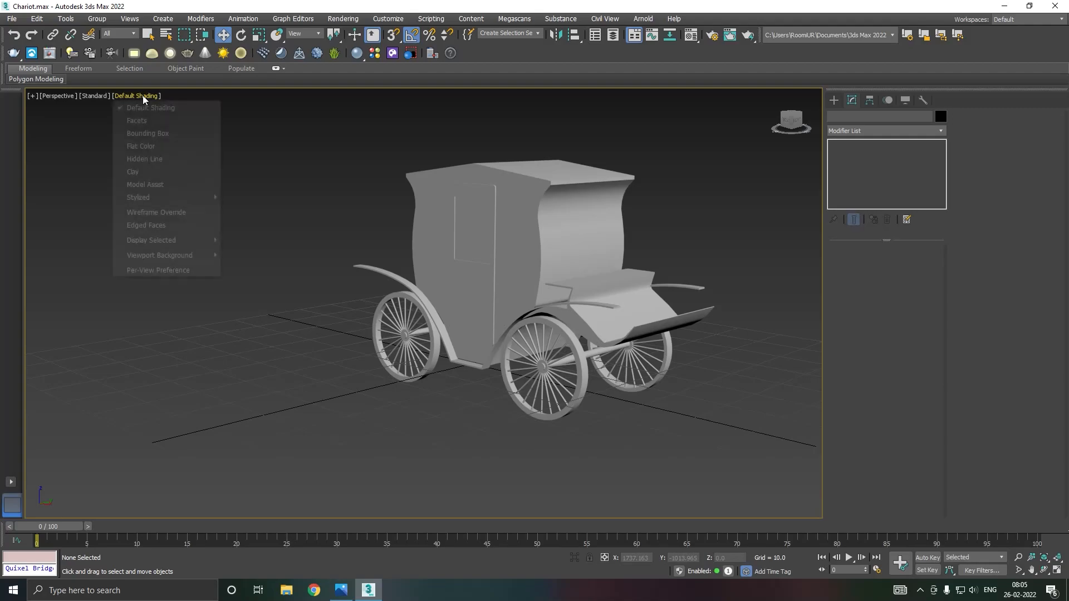
{"action": "left_click", "coordinate": [179, 225]}
- Inspect the door's window recess up close and the cabin side from several angles
{"action": "middle_click_drag", "start_coordinate": [515, 221], "coordinate": [573, 224], "text": "alt"}
{"action": "scroll", "coordinate": [573, 222], "scroll_direction": "up", "scroll_amount": 5}
{"action": "scroll", "coordinate": [574, 223], "scroll_direction": "up", "scroll_amount": 4}
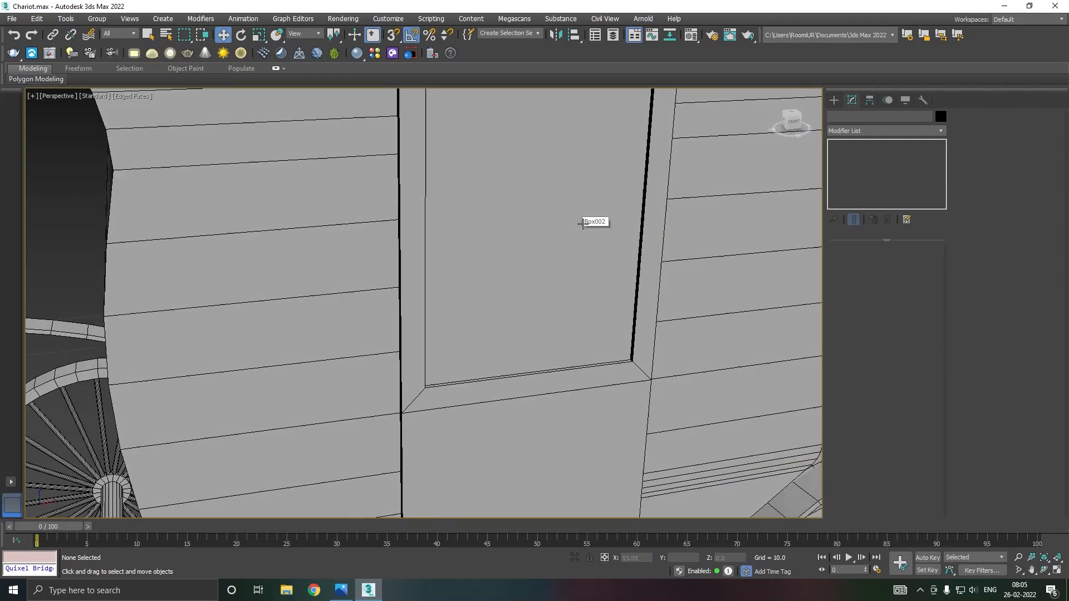
{"action": "scroll", "coordinate": [591, 222], "scroll_direction": "down", "scroll_amount": 2}
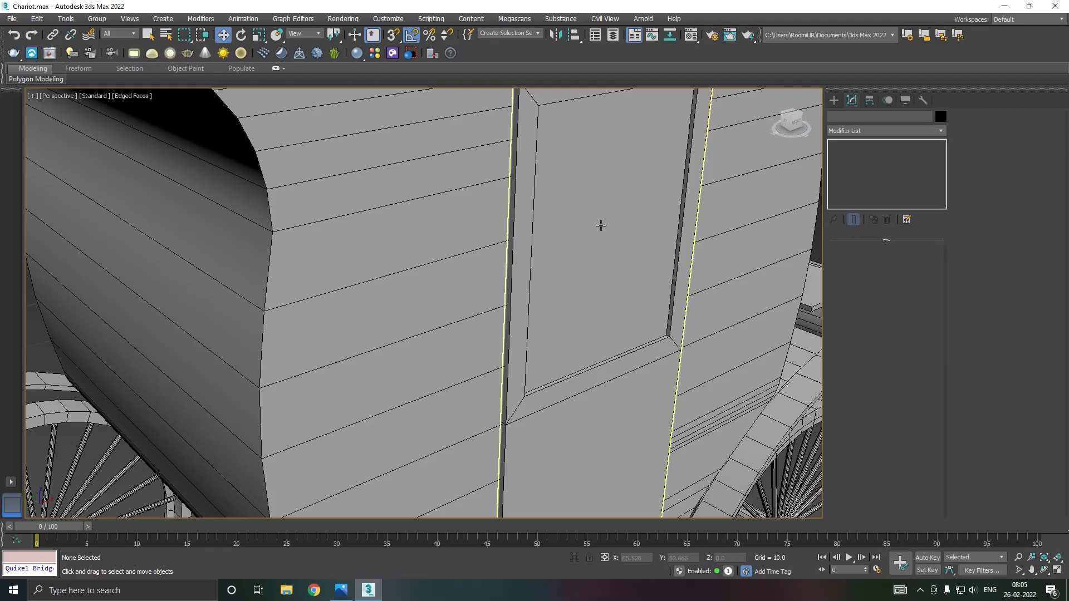
{"action": "scroll", "coordinate": [454, 287], "scroll_direction": "down", "scroll_amount": 6}
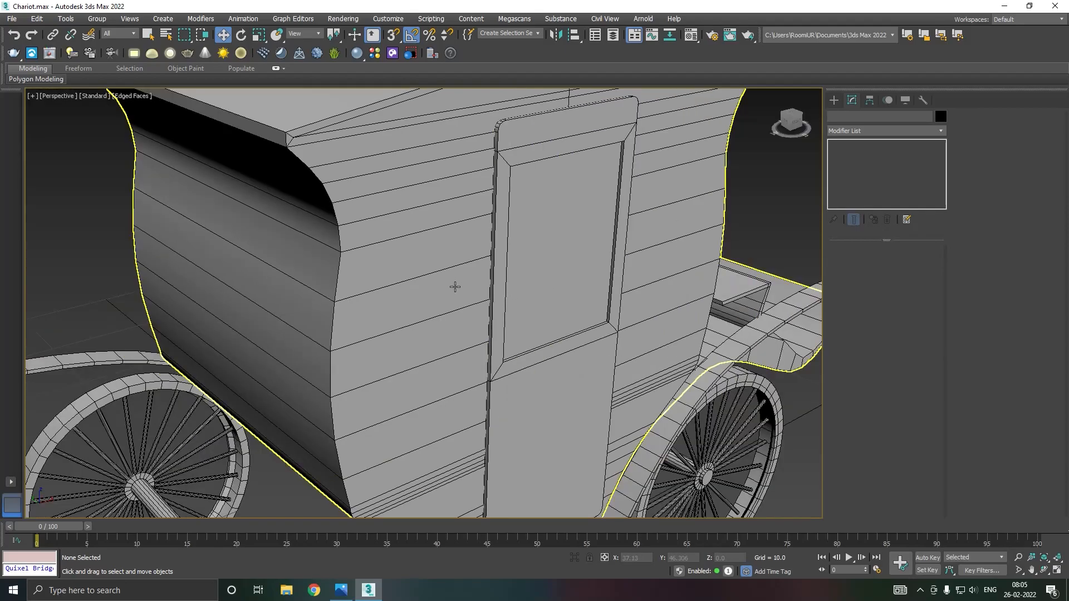
{"action": "scroll", "coordinate": [455, 286], "scroll_direction": "down", "scroll_amount": 5}
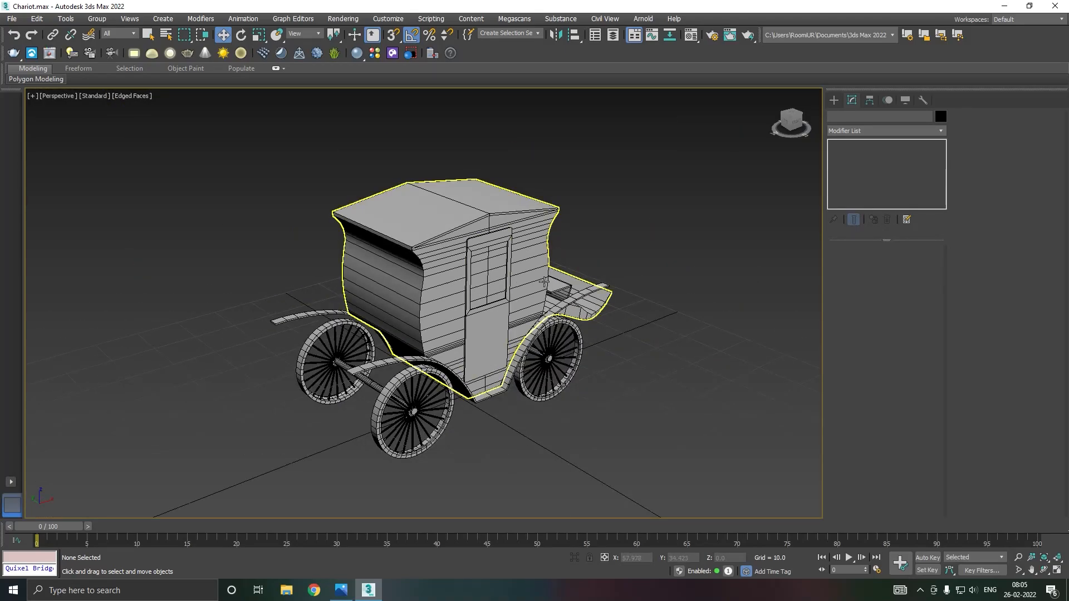
{"action": "middle_click_drag", "start_coordinate": [545, 283], "coordinate": [440, 281], "text": "alt"}
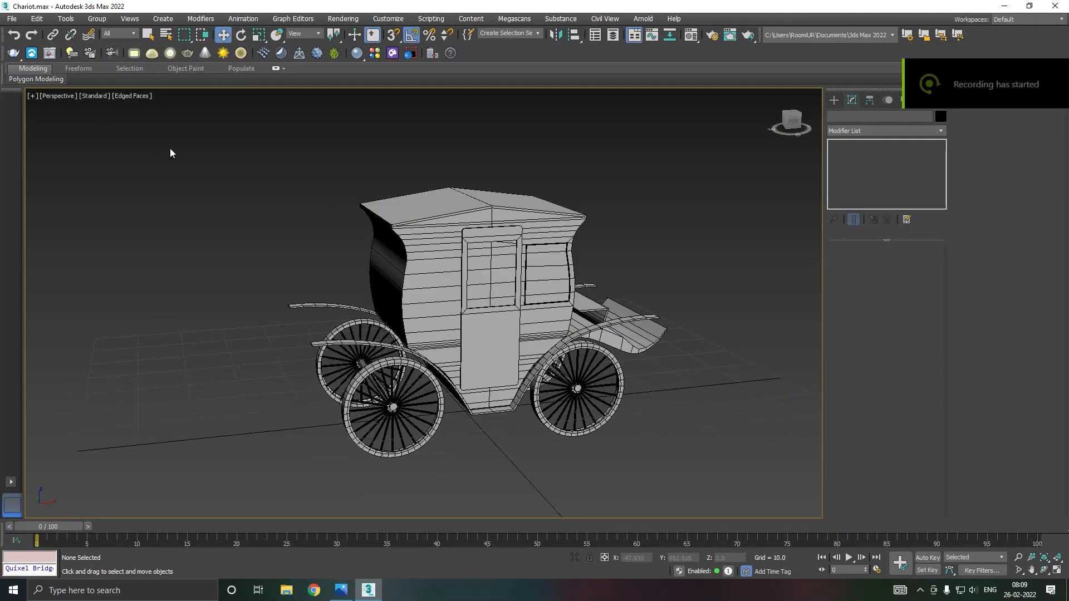
- Select the six stacked side-wall polygons of the cabin body between the door and the rear wall
{"action": "scroll", "coordinate": [442, 281], "scroll_direction": "up", "scroll_amount": 4}
{"action": "left_click", "coordinate": [444, 284]}
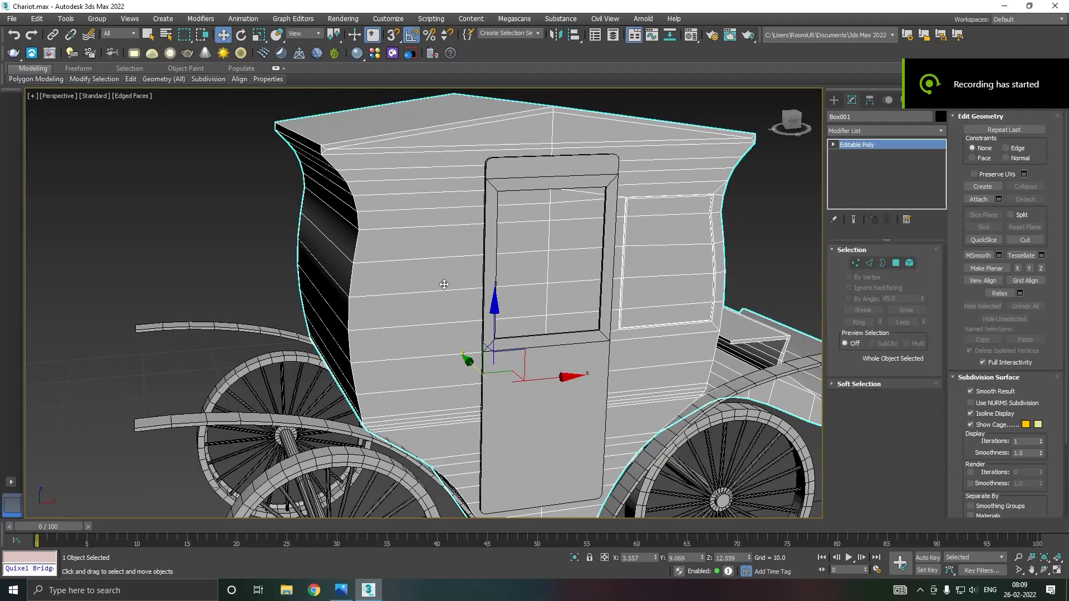
{"action": "left_click", "coordinate": [895, 263]}
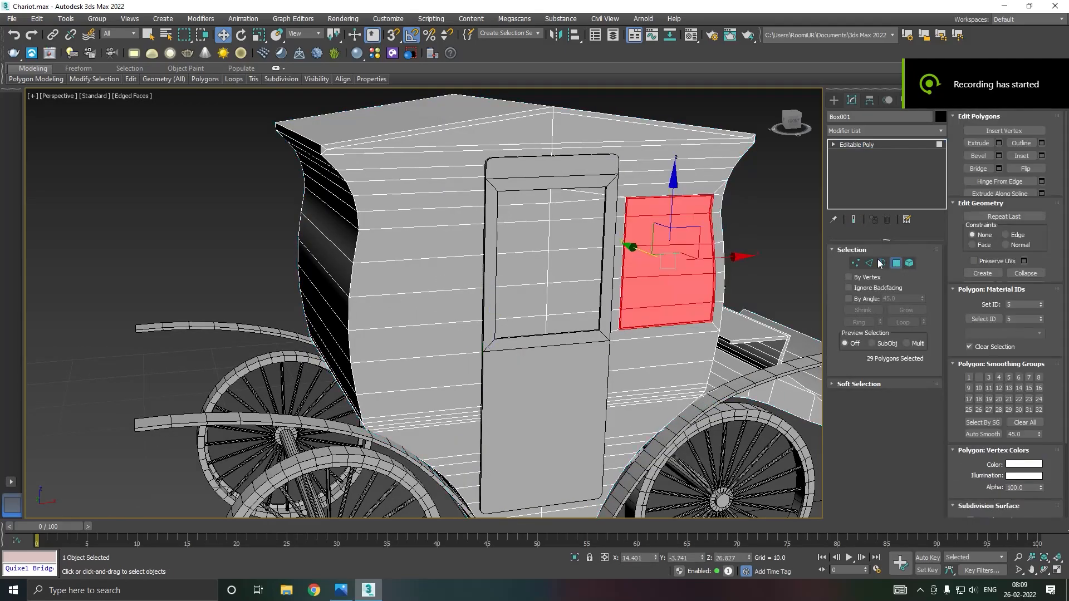
{"action": "left_click", "coordinate": [429, 333]}
{"action": "left_click", "coordinate": [427, 309], "text": "ctrl"}
{"action": "left_click", "coordinate": [421, 279], "text": "ctrl"}
{"action": "left_click", "coordinate": [410, 249], "text": "ctrl"}
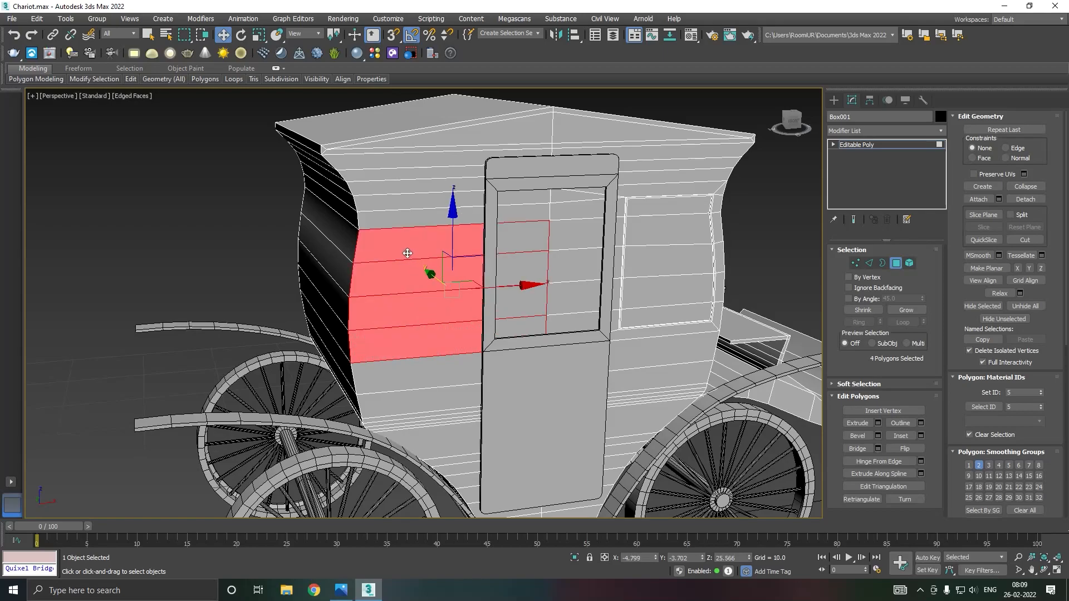
{"action": "left_click", "coordinate": [411, 224], "text": "ctrl"}
{"action": "left_click", "coordinate": [410, 203], "text": "ctrl"}
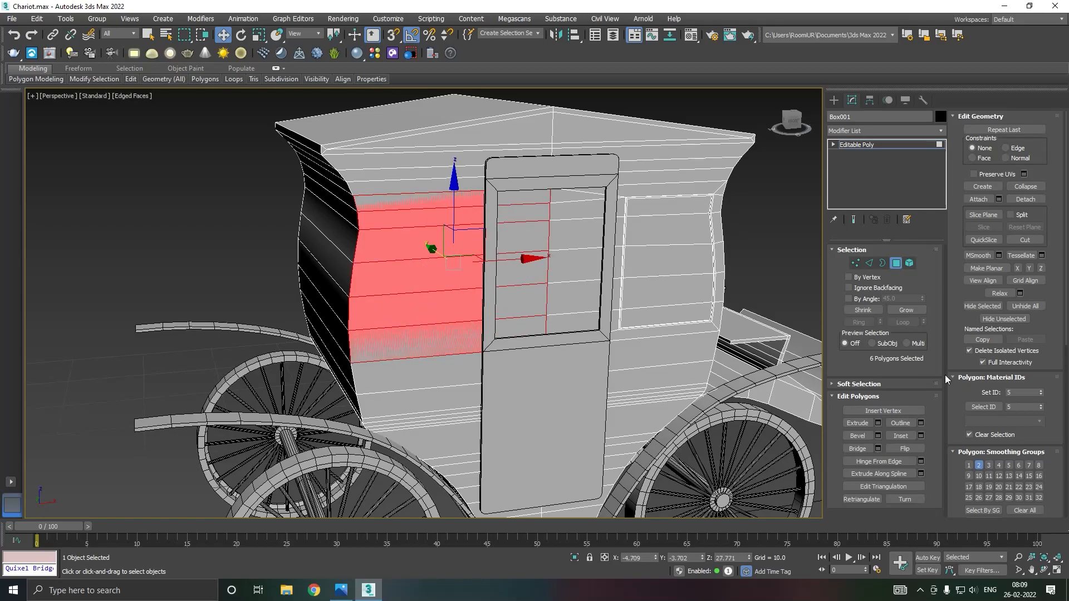
- Inset the six selected side-wall polygons slightly as one group to outline a rear side window
{"action": "left_click", "coordinate": [921, 436]}
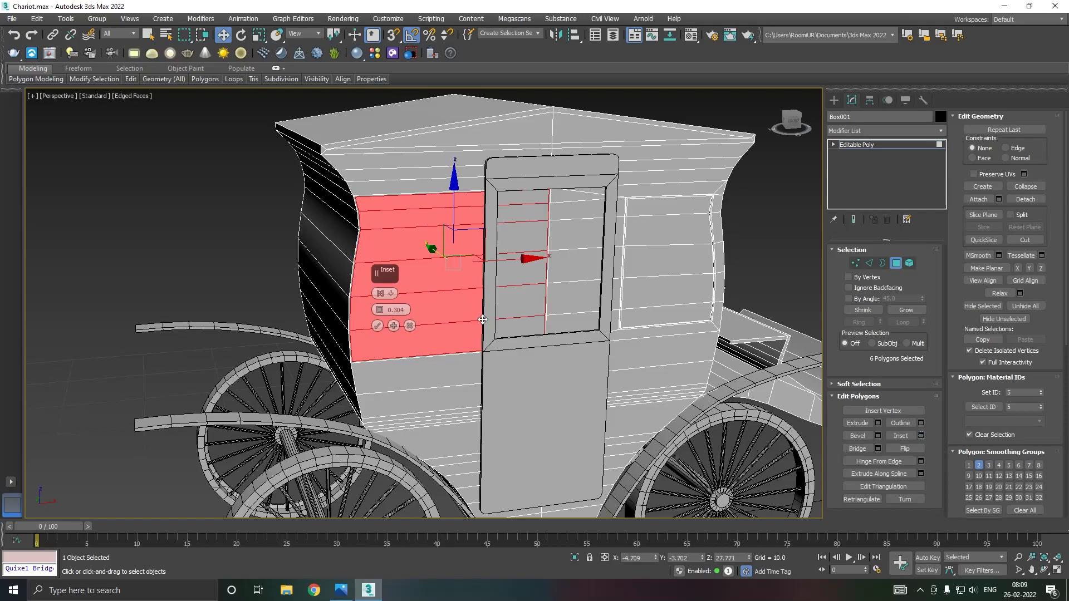
{"action": "left_click_drag", "start_coordinate": [380, 310], "coordinate": [378, 301]}
{"action": "left_click", "coordinate": [377, 326]}
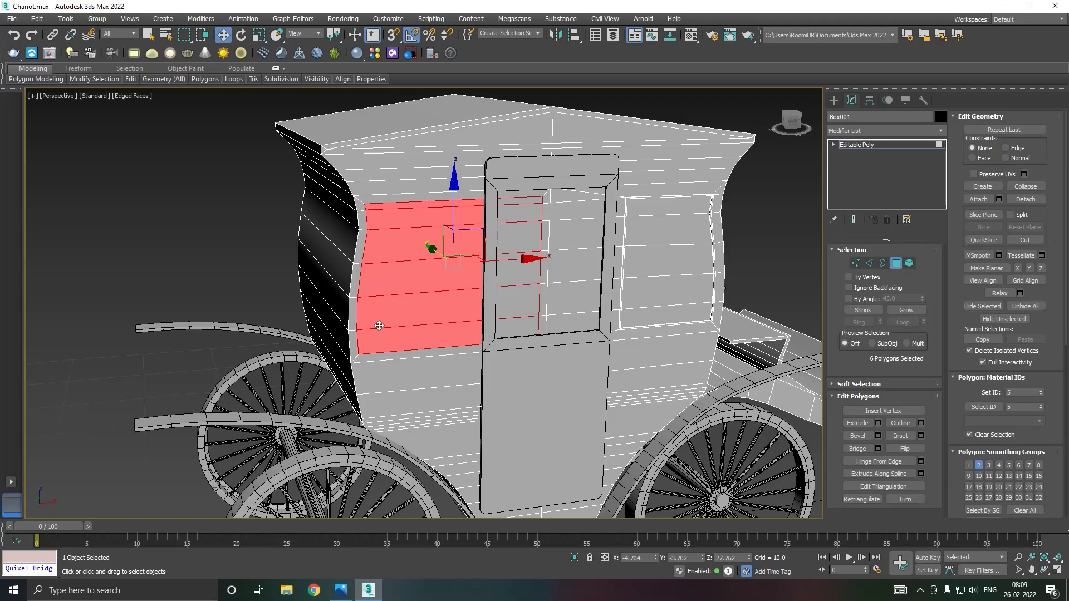
- Move the inset's vertical edges hidden behind the door along X to about -3.156, just clear of the door
{"action": "left_click", "coordinate": [873, 262]}
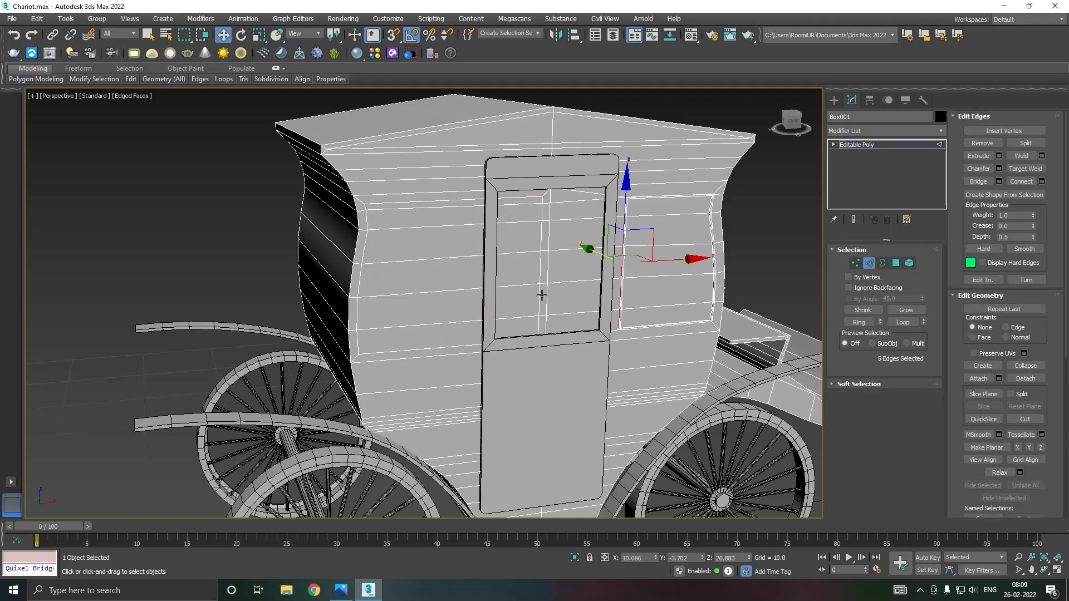
{"action": "double_click", "coordinate": [542, 295]}
{"action": "left_click_drag", "start_coordinate": [576, 257], "coordinate": [516, 257]}
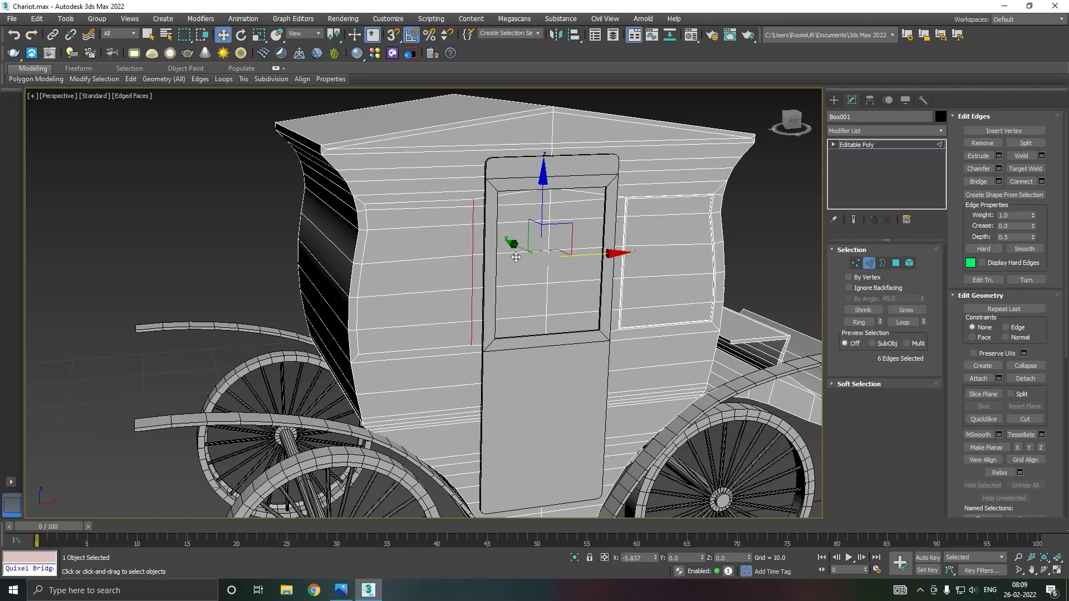
{"action": "scroll", "coordinate": [448, 255], "scroll_direction": "up", "scroll_amount": 3}
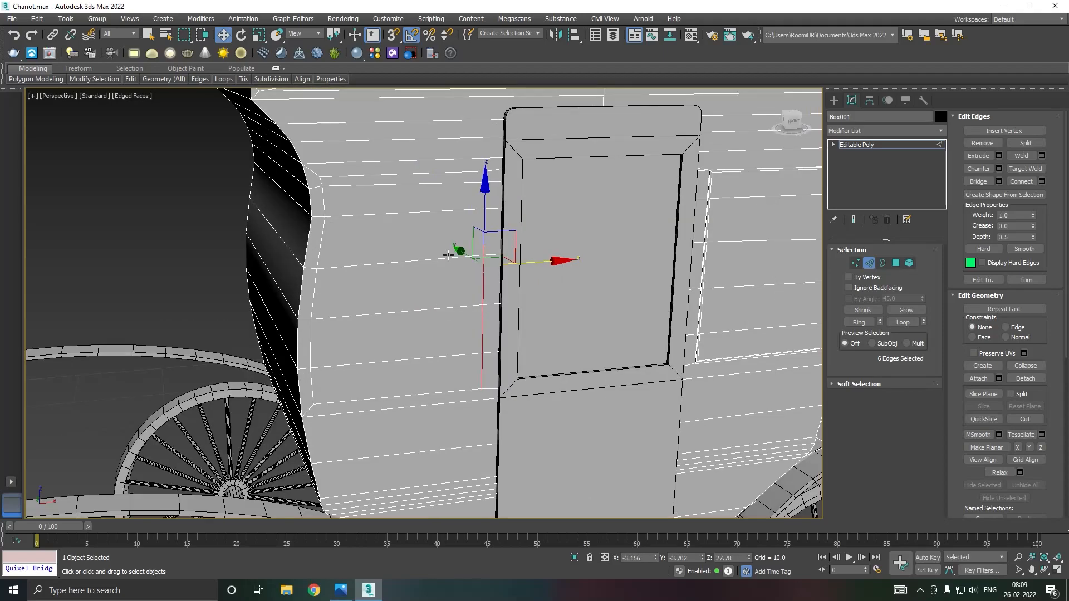
- Target Weld the inset's two top corner vertices to those just below, and raise the door-side corner vertex to Z about 32.361
{"action": "left_click", "coordinate": [855, 263]}
{"action": "right_click", "coordinate": [403, 174]}
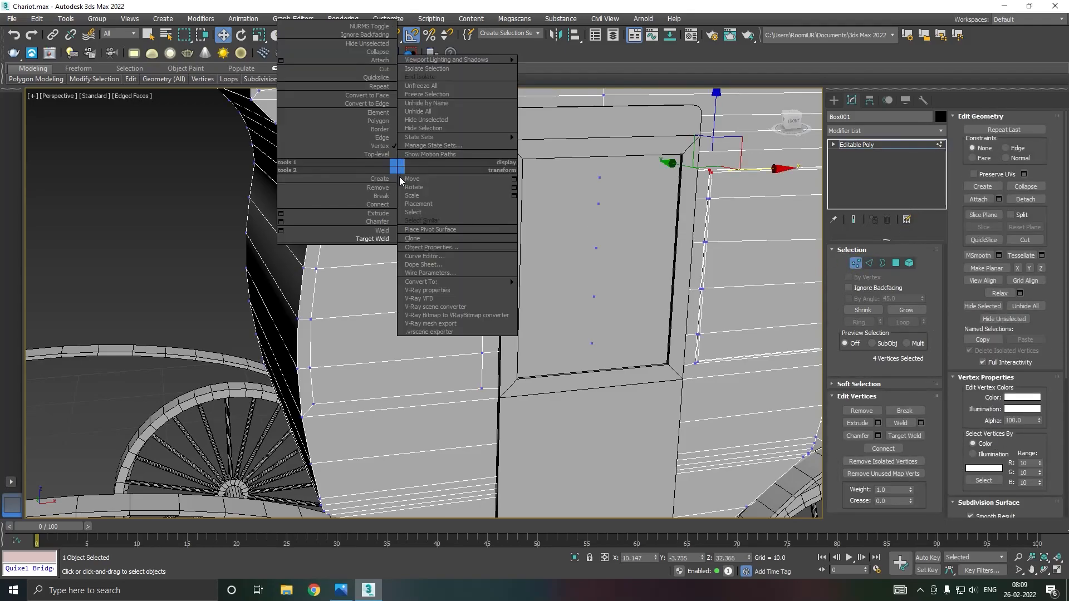
{"action": "left_click", "coordinate": [376, 240]}
{"action": "left_click", "coordinate": [485, 182]}
{"action": "left_click", "coordinate": [322, 177]}
{"action": "left_click", "coordinate": [321, 185]}
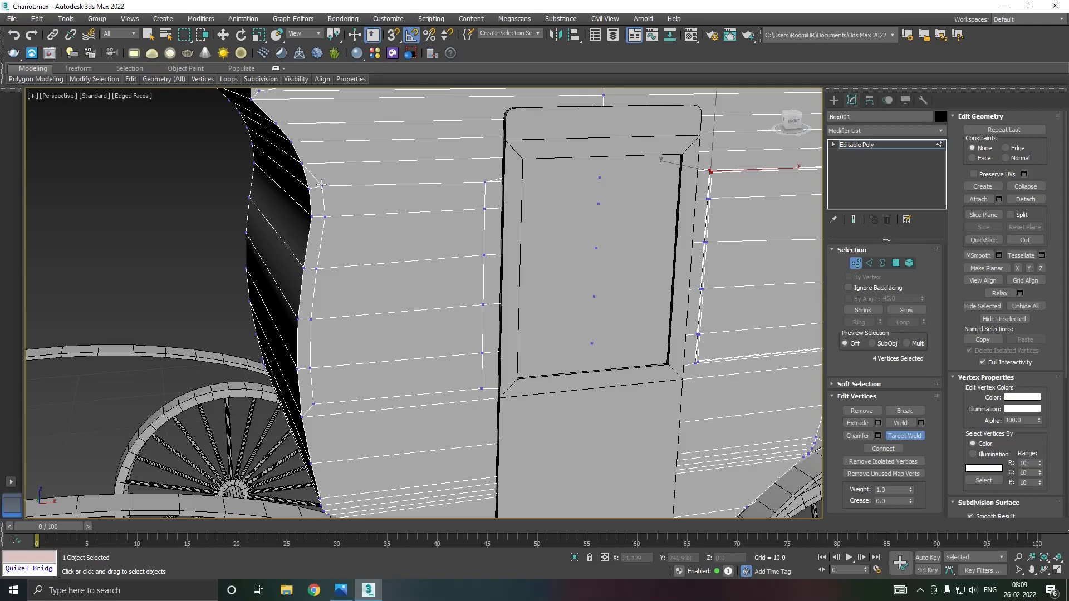
{"action": "key", "text": "w"}
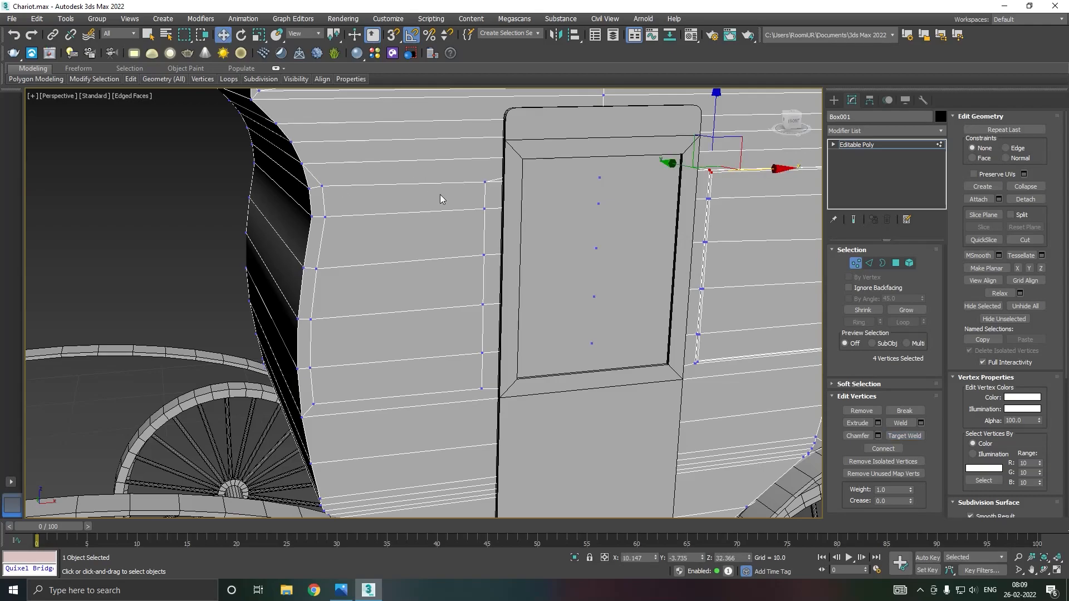
{"action": "left_click", "coordinate": [484, 182]}
{"action": "left_click_drag", "start_coordinate": [486, 142], "coordinate": [486, 139]}
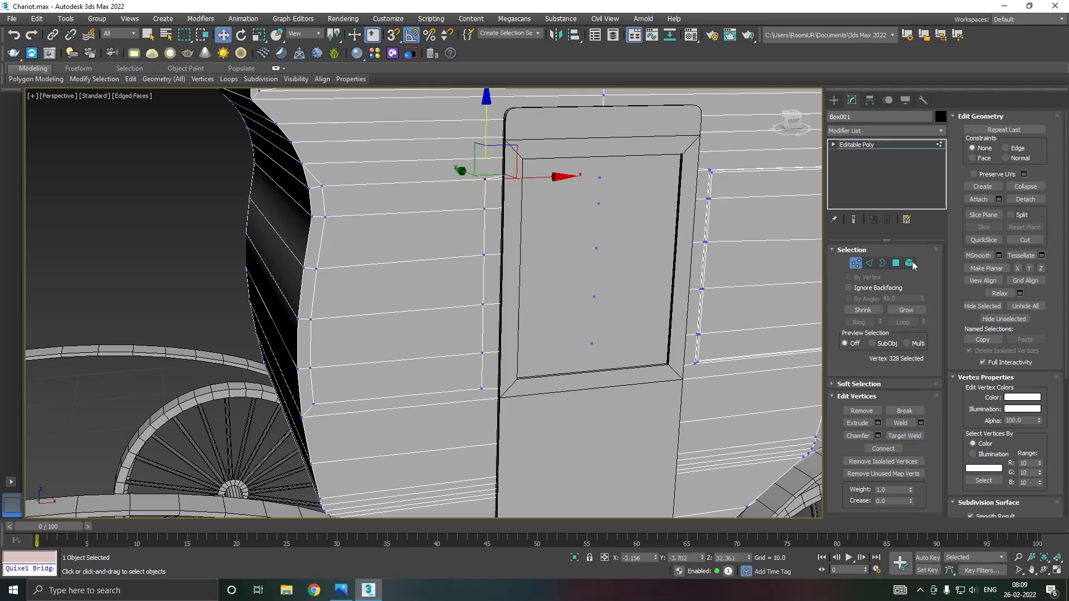
- Extrude the five rear window polygons outward by 0.382
{"action": "left_click", "coordinate": [895, 263]}
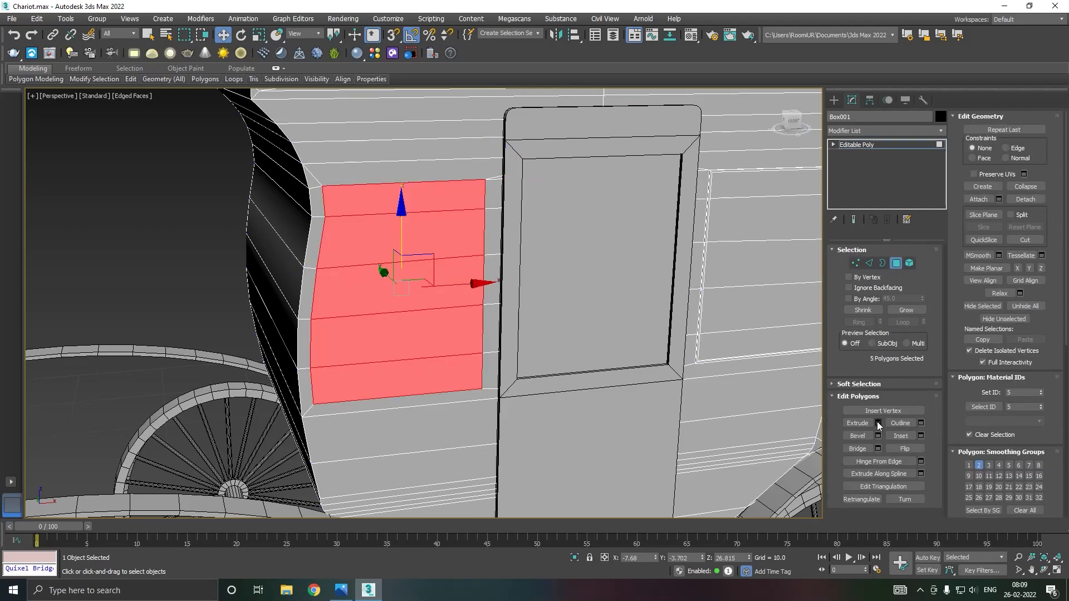
{"action": "left_click", "coordinate": [878, 423]}
{"action": "middle_click_drag", "start_coordinate": [559, 310], "coordinate": [404, 349], "text": "alt"}
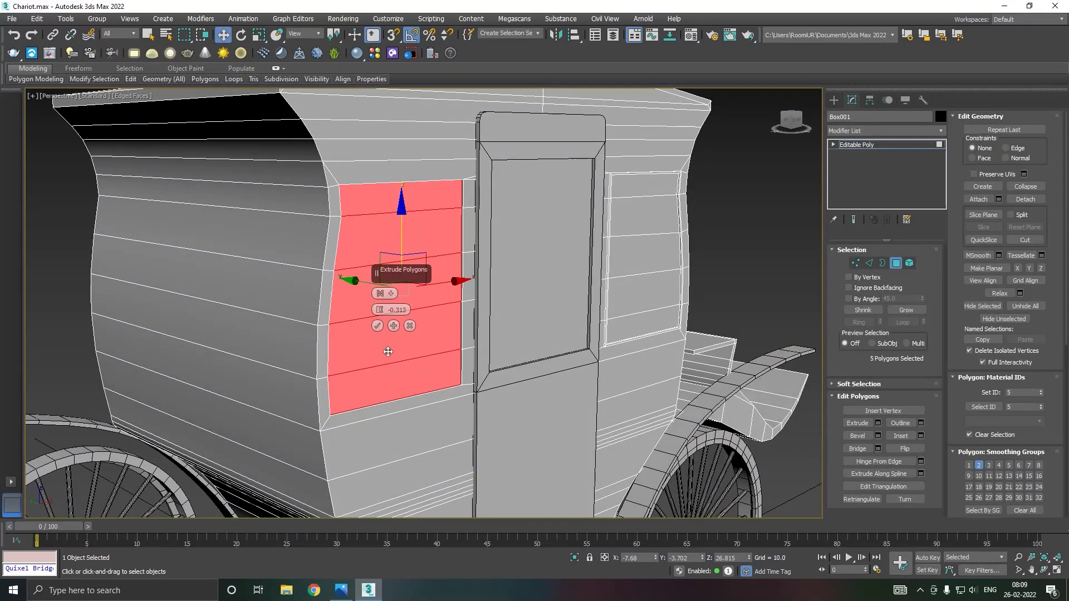
{"action": "scroll", "coordinate": [309, 359], "scroll_direction": "up", "scroll_amount": 3}
{"action": "left_click_drag", "start_coordinate": [378, 310], "coordinate": [382, 309]}
{"action": "left_click", "coordinate": [378, 326]}
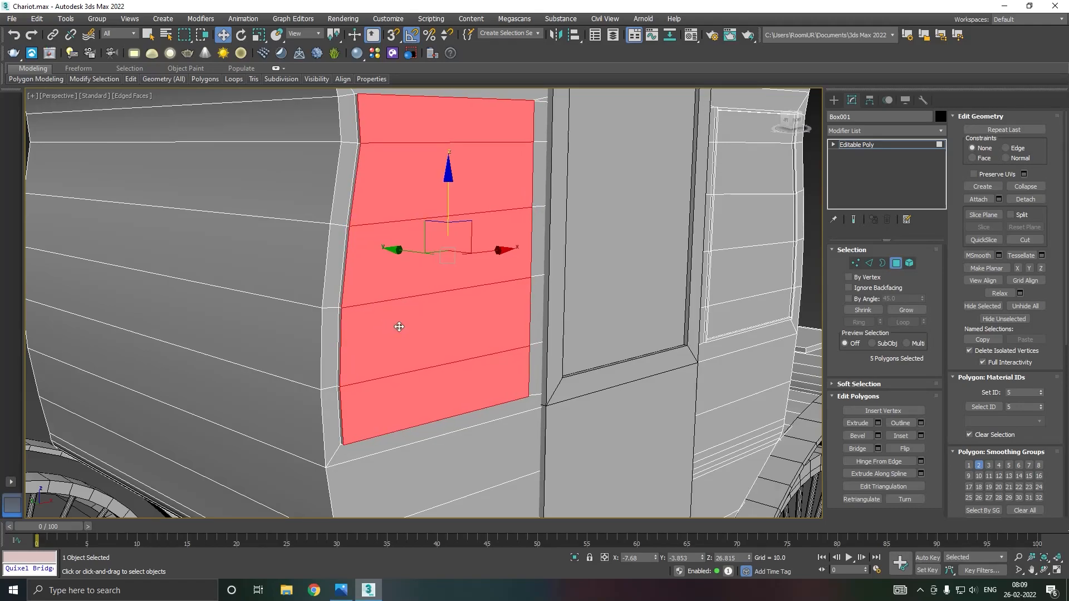
- Inset the extruded rear window polygons by about 0.419
{"action": "left_click", "coordinate": [921, 436]}
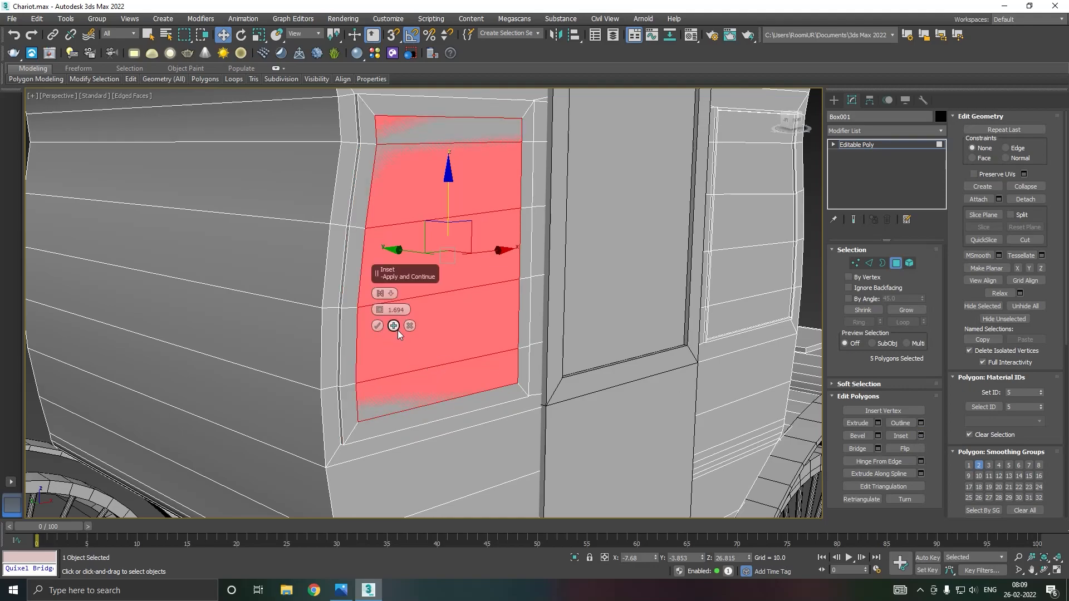
{"action": "scroll", "coordinate": [335, 360], "scroll_direction": "down", "scroll_amount": 6}
{"action": "middle_click_drag", "start_coordinate": [310, 355], "coordinate": [351, 339], "text": "alt"}
{"action": "middle_click_drag", "start_coordinate": [413, 379], "coordinate": [381, 363], "text": "alt"}
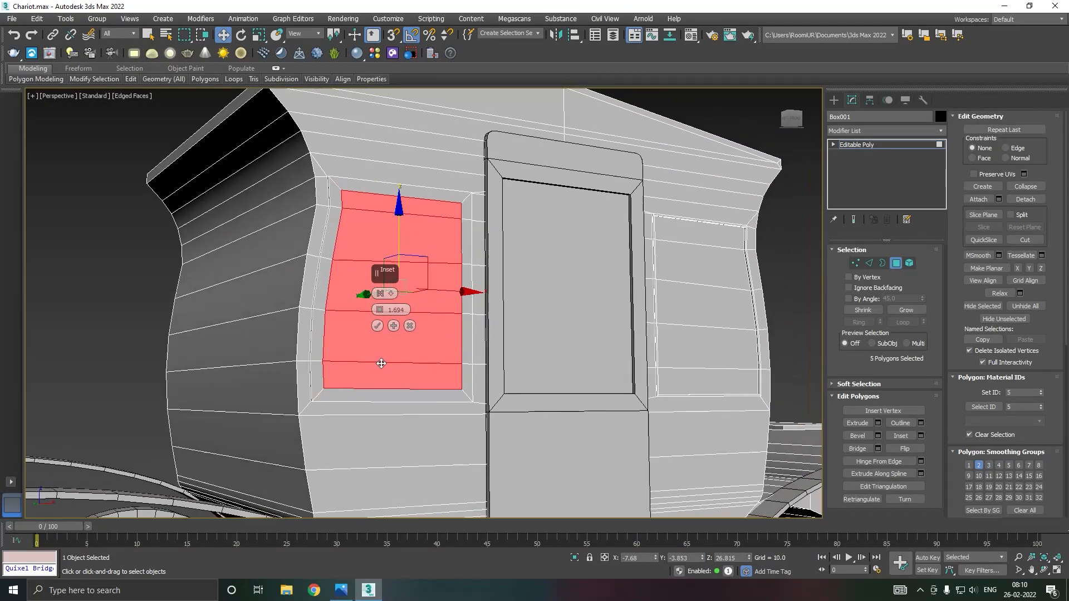
{"action": "scroll", "coordinate": [356, 365], "scroll_direction": "up", "scroll_amount": 4}
{"action": "left_click_drag", "start_coordinate": [379, 310], "coordinate": [382, 316]}
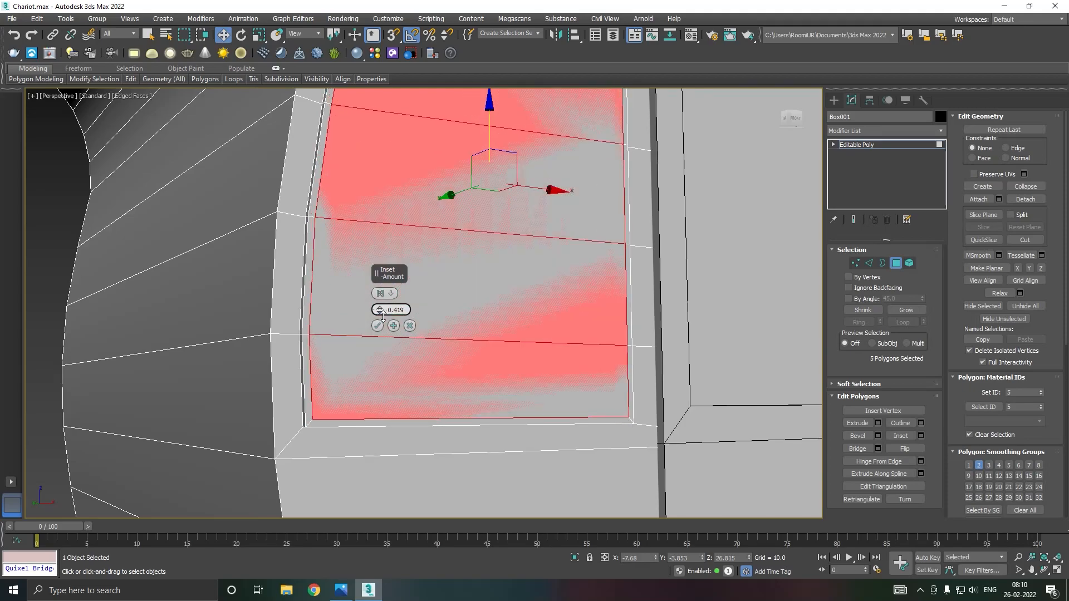
{"action": "left_click", "coordinate": [377, 326]}
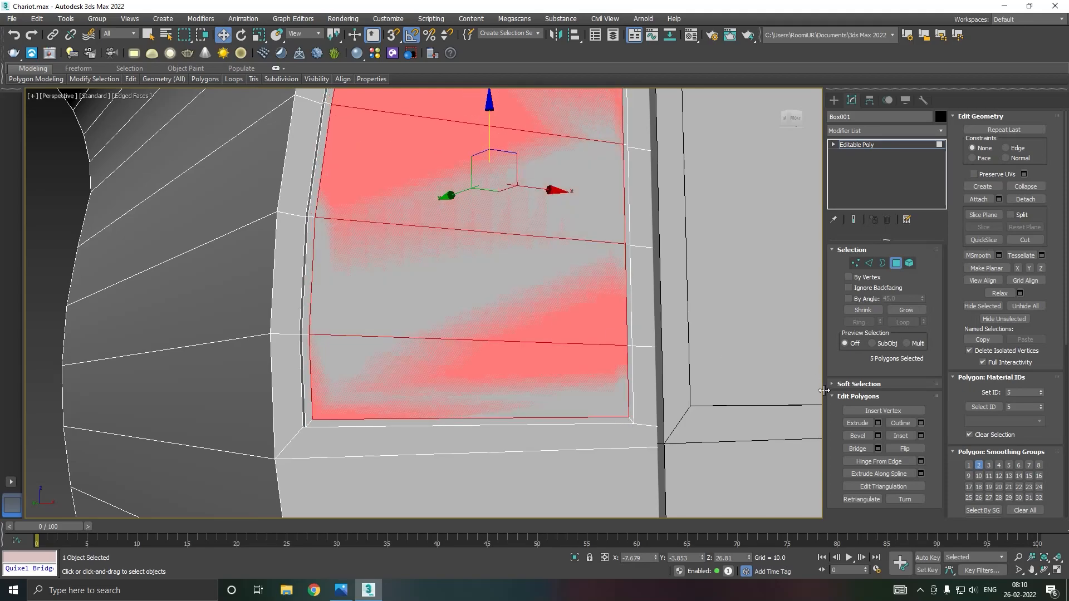
- Extrude the inset rear side window polygons inward by about 0.217 and nudge them slightly further inward along Y
{"action": "left_click", "coordinate": [878, 424]}
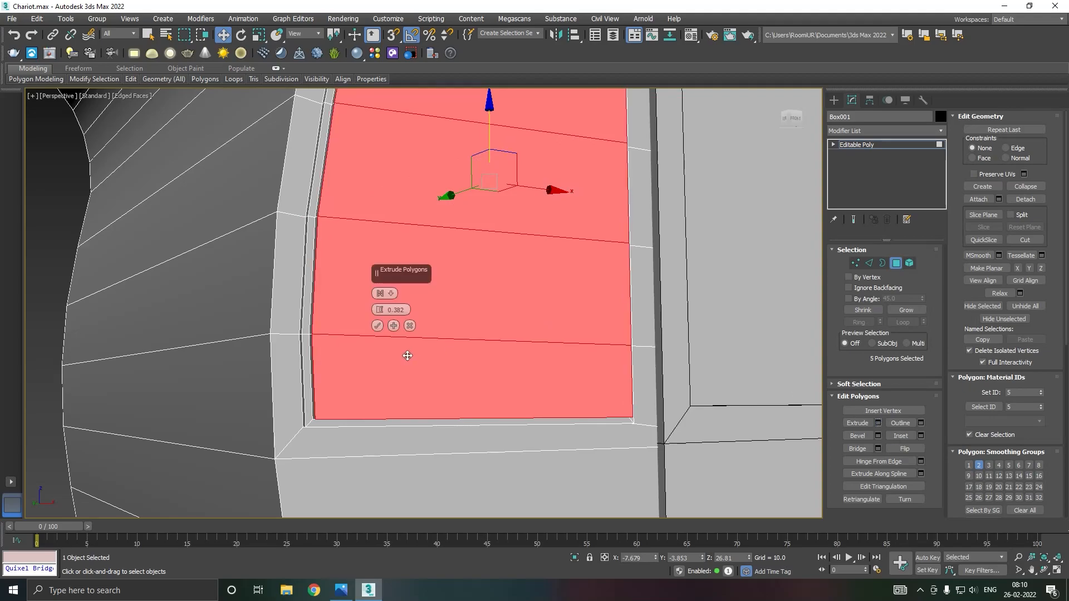
{"action": "left_click_drag", "start_coordinate": [382, 317], "coordinate": [383, 313]}
{"action": "middle_click_drag", "start_coordinate": [457, 315], "coordinate": [526, 331], "text": "alt"}
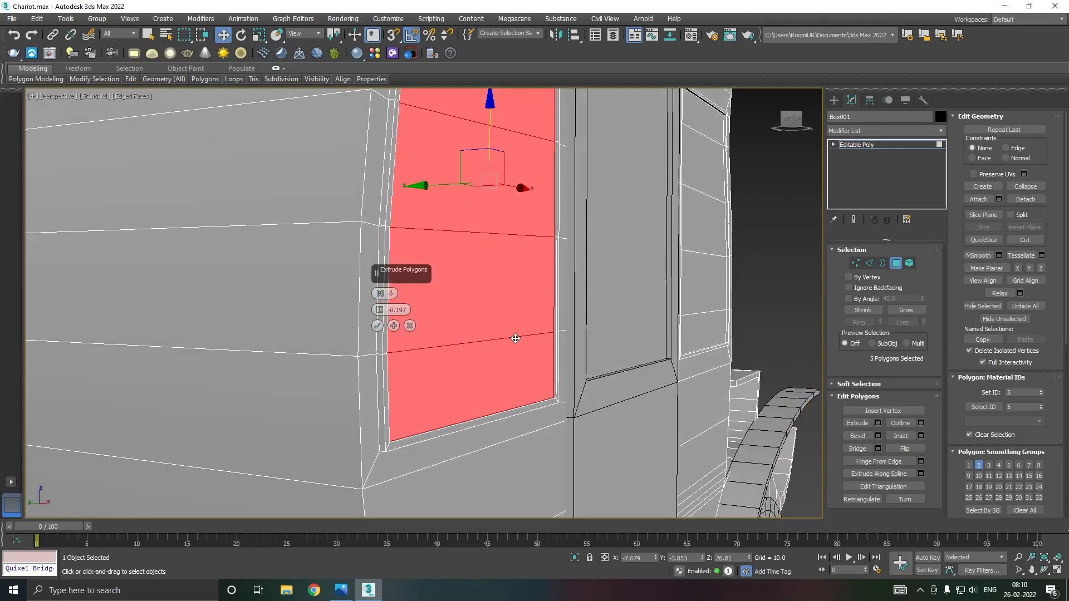
{"action": "left_click_drag", "start_coordinate": [381, 310], "coordinate": [378, 314]}
{"action": "left_click", "coordinate": [378, 326]}
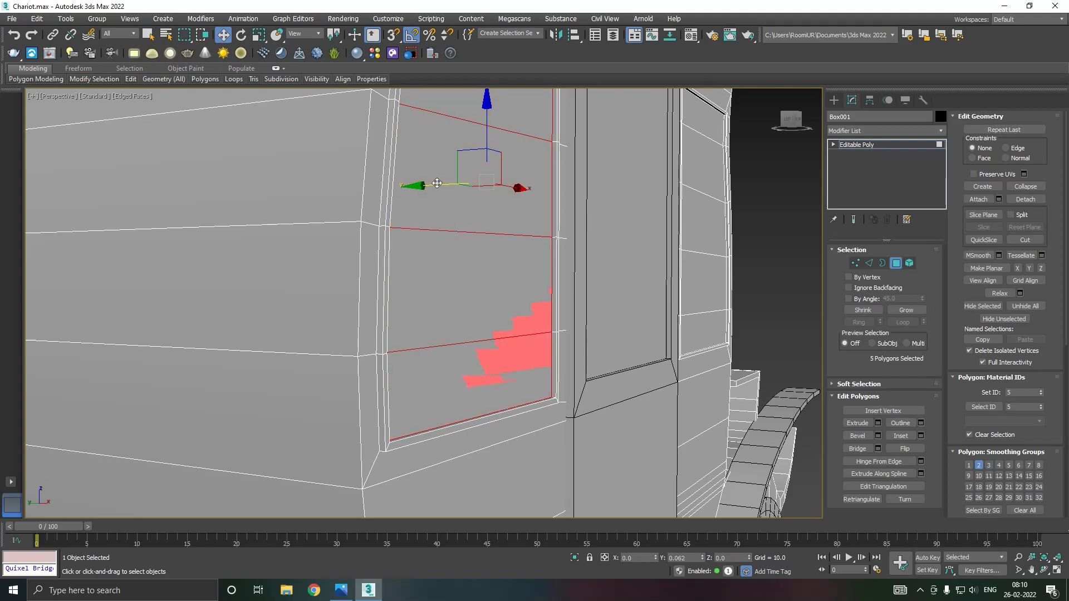
{"action": "left_click_drag", "start_coordinate": [437, 184], "coordinate": [439, 183]}
{"action": "left_click", "coordinate": [851, 145]}
{"action": "left_click", "coordinate": [759, 217]}
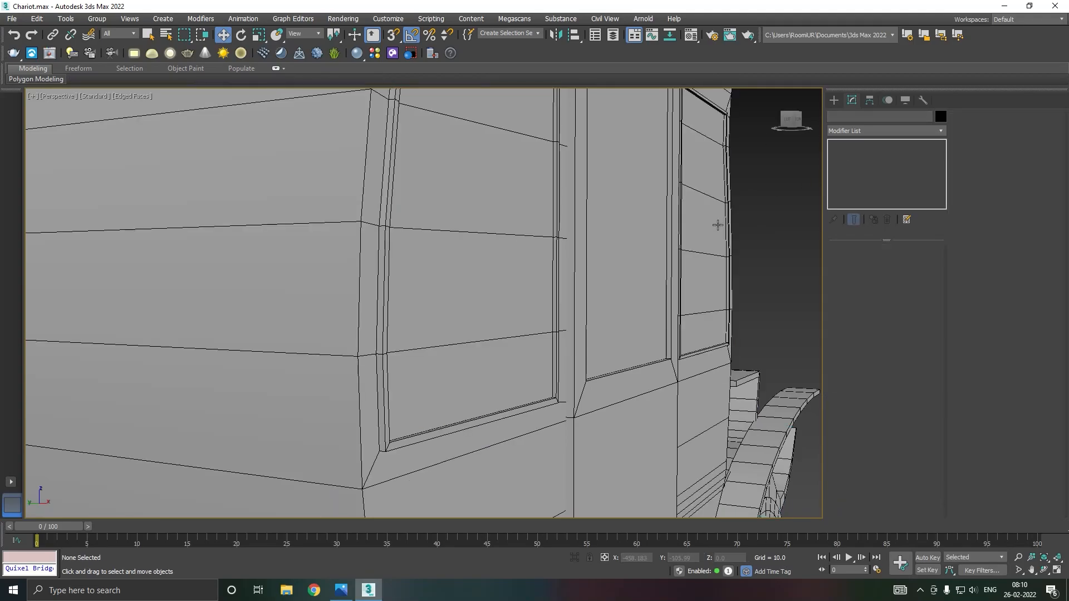
- Inset the four upper polygons of the cabin's rear wall by about 2.389 to outline a rear window
{"action": "scroll", "coordinate": [485, 266], "scroll_direction": "down", "scroll_amount": 5}
{"action": "scroll", "coordinate": [484, 266], "scroll_direction": "down", "scroll_amount": 2}
{"action": "left_click", "coordinate": [485, 266]}
{"action": "middle_click_drag", "start_coordinate": [484, 267], "coordinate": [638, 305], "text": "alt"}
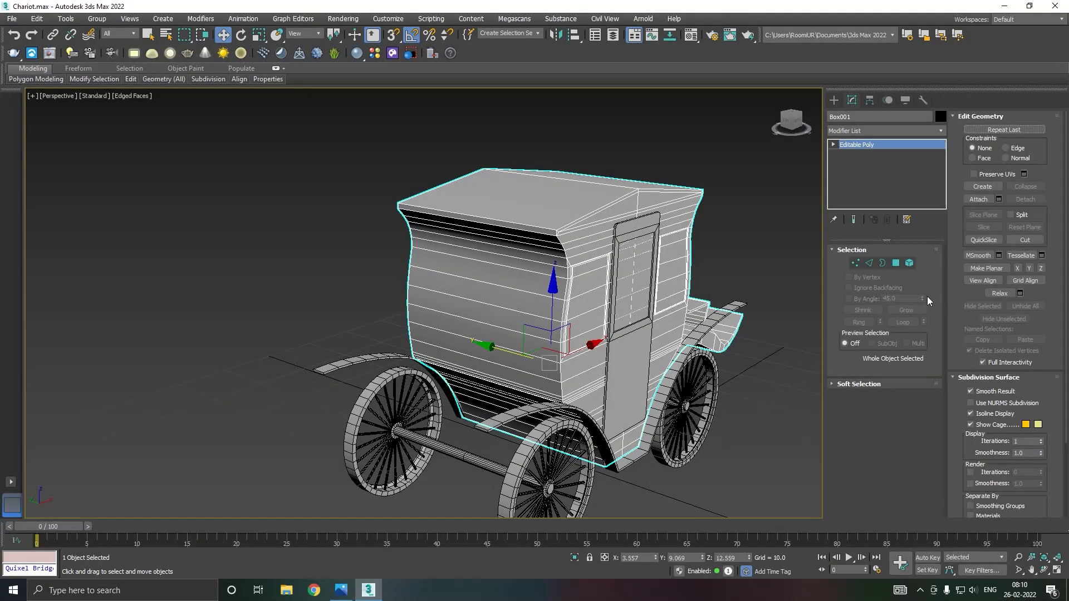
{"action": "left_click", "coordinate": [894, 264]}
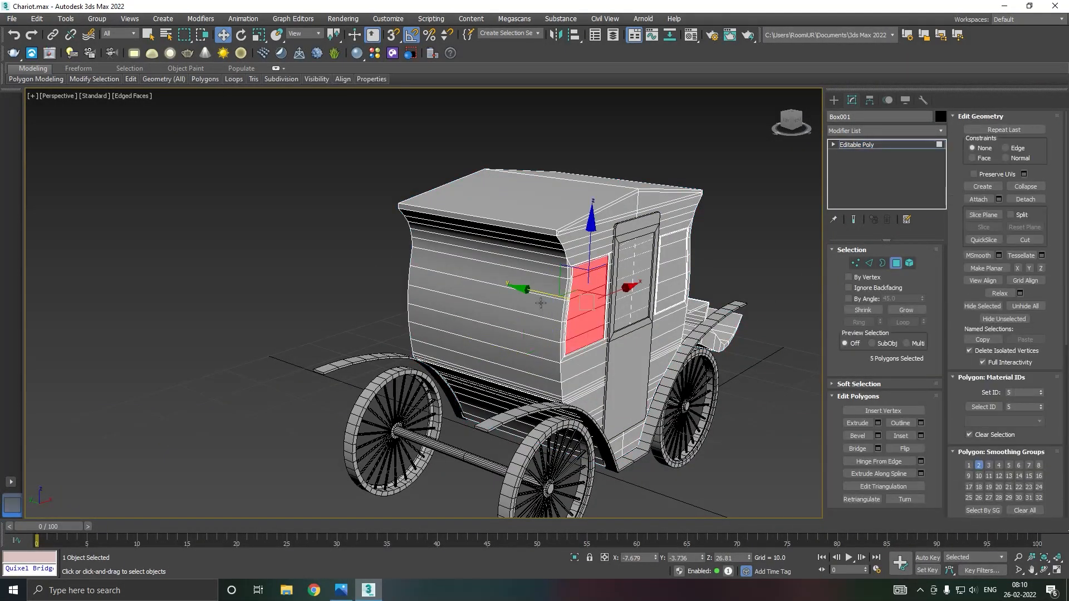
{"action": "left_click", "coordinate": [506, 324]}
{"action": "left_click", "coordinate": [512, 303], "text": "ctrl"}
{"action": "left_click", "coordinate": [518, 282], "text": "ctrl"}
{"action": "left_click", "coordinate": [523, 268], "text": "ctrl"}
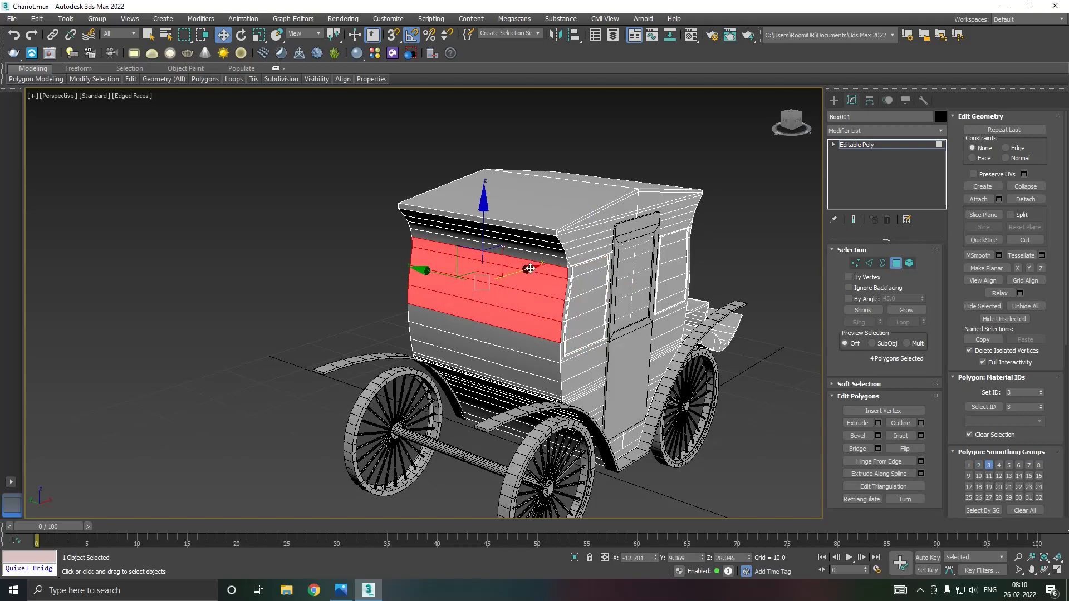
{"action": "scroll", "coordinate": [530, 269], "scroll_direction": "up", "scroll_amount": 2}
{"action": "left_click", "coordinate": [921, 436]}
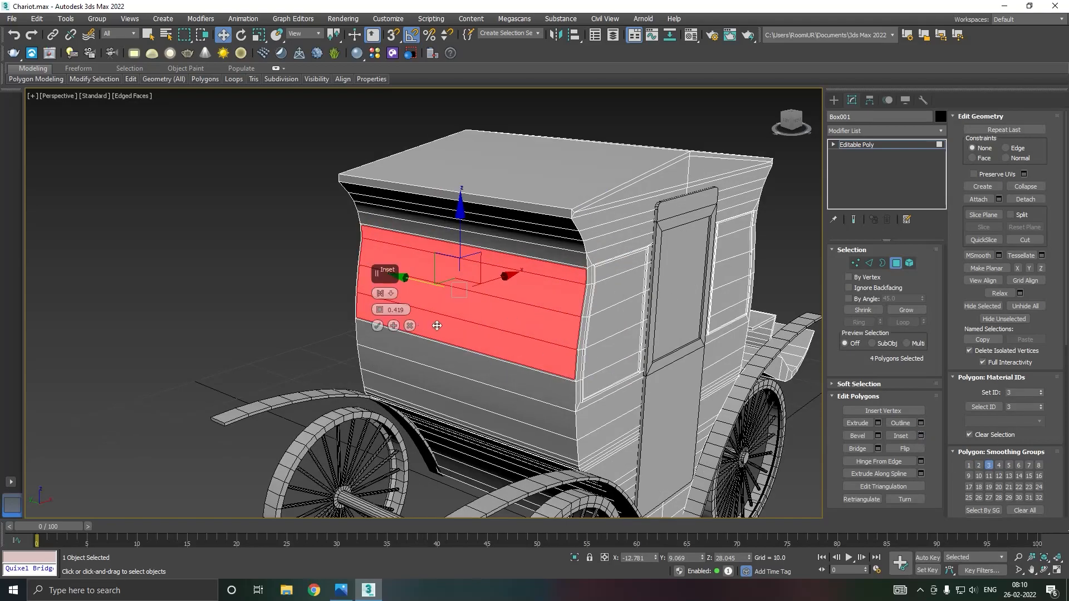
{"action": "left_click_drag", "start_coordinate": [378, 314], "coordinate": [374, 298]}
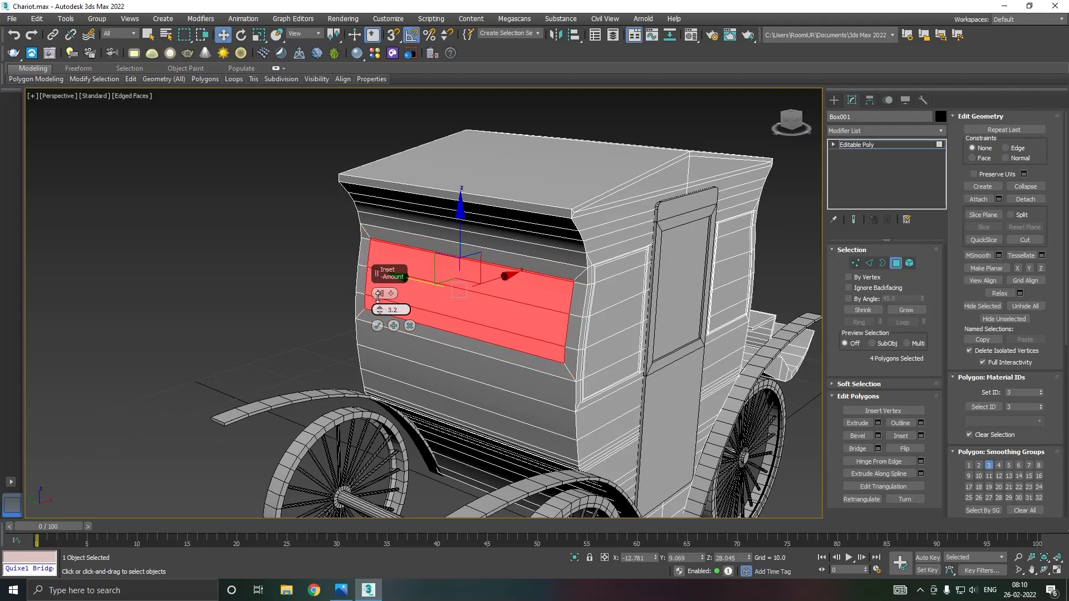
{"action": "middle_click_drag", "start_coordinate": [370, 300], "coordinate": [341, 306], "text": "alt"}
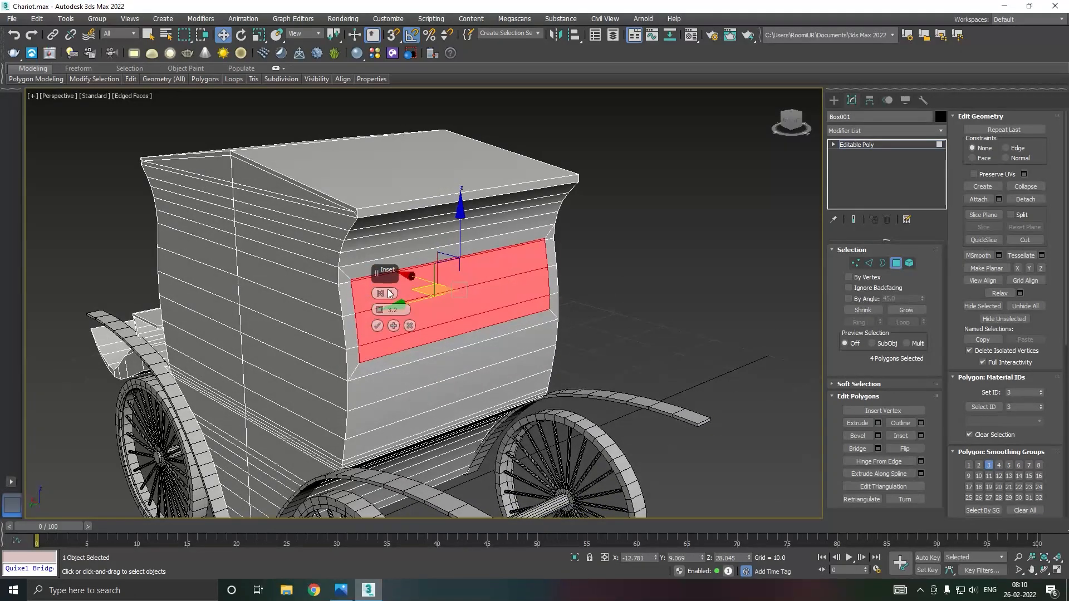
{"action": "scroll", "coordinate": [342, 305], "scroll_direction": "up", "scroll_amount": 2}
{"action": "left_click_drag", "start_coordinate": [381, 311], "coordinate": [385, 316]}
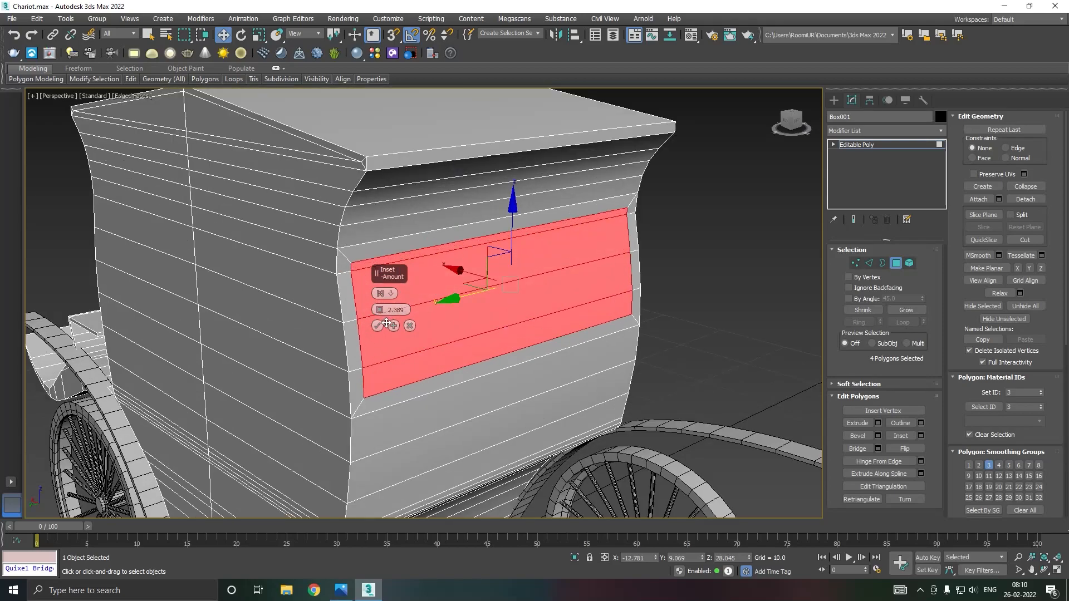
{"action": "left_click", "coordinate": [377, 326]}
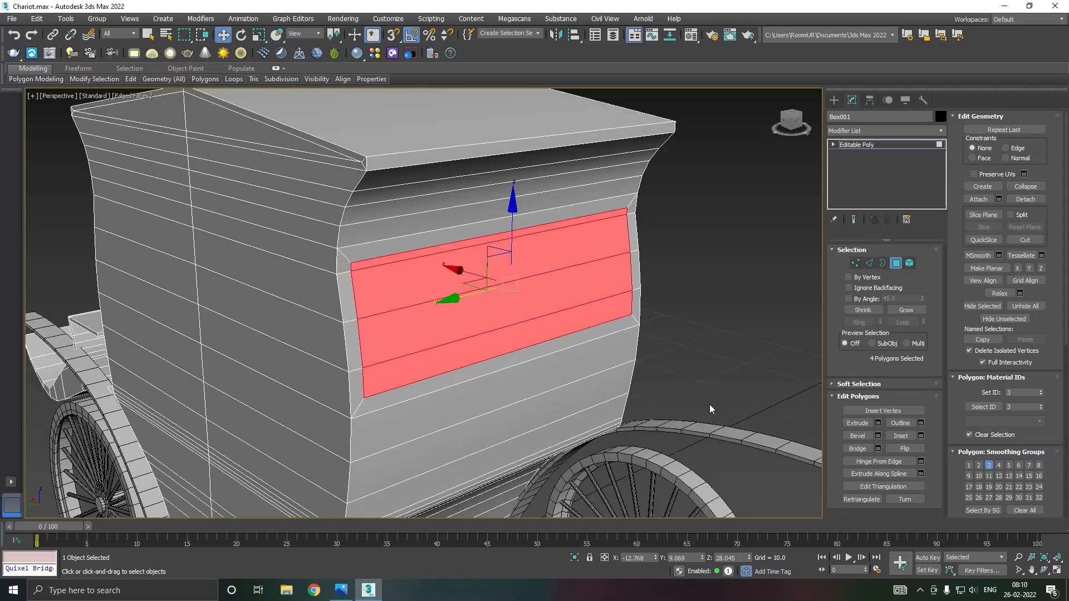
- Extrude the rear wall window polygons outward by about 0.71 and inset them by about 0.303 to form a frame
{"action": "left_click", "coordinate": [879, 423]}
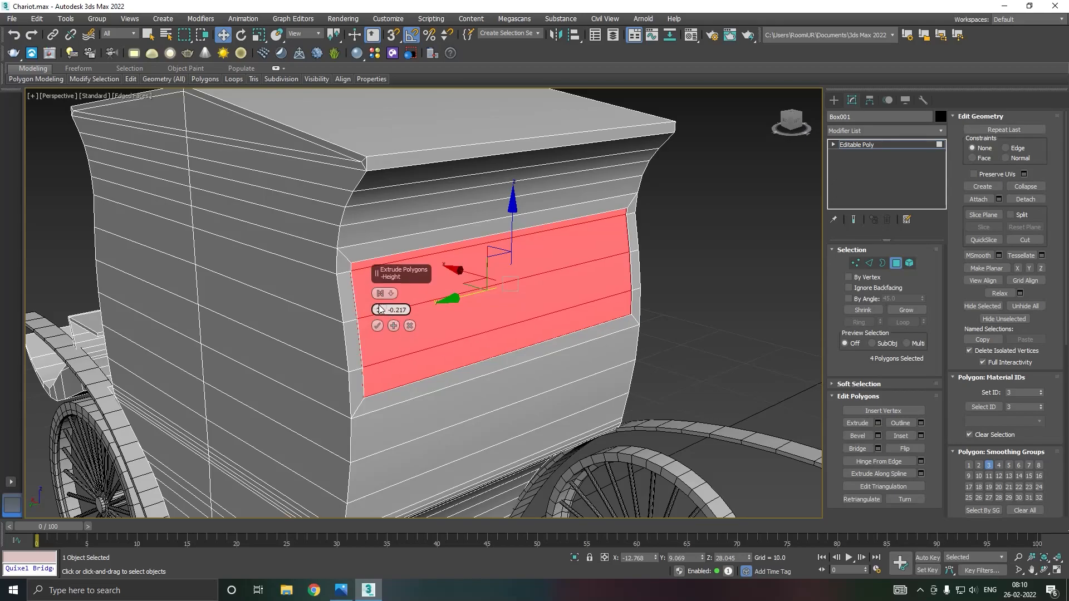
{"action": "left_click_drag", "start_coordinate": [380, 309], "coordinate": [381, 310]}
{"action": "left_click", "coordinate": [378, 327]}
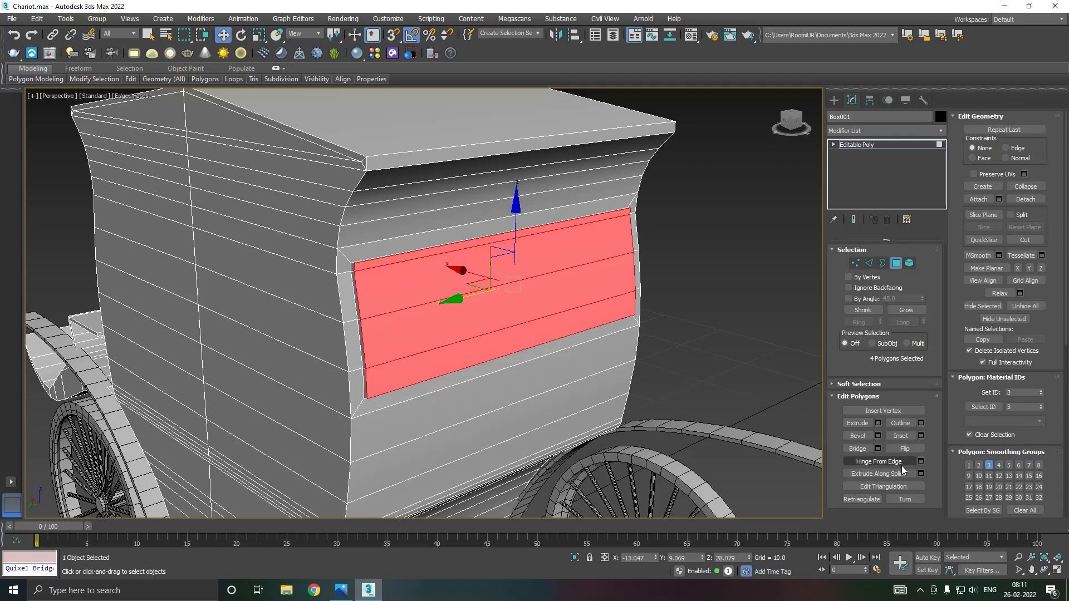
{"action": "left_click", "coordinate": [921, 436]}
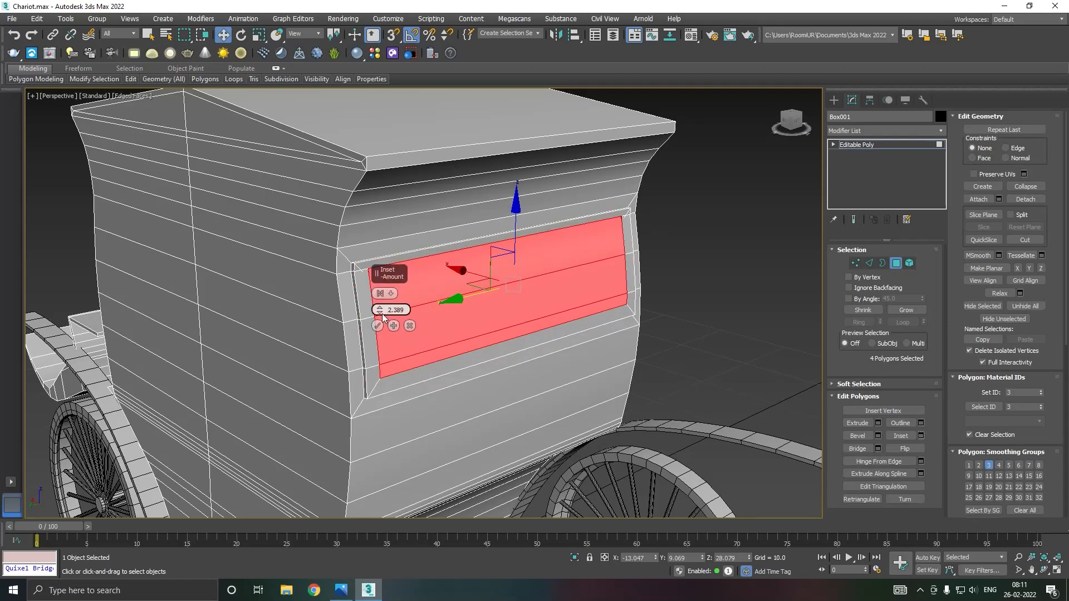
{"action": "left_click_drag", "start_coordinate": [380, 312], "coordinate": [388, 318]}
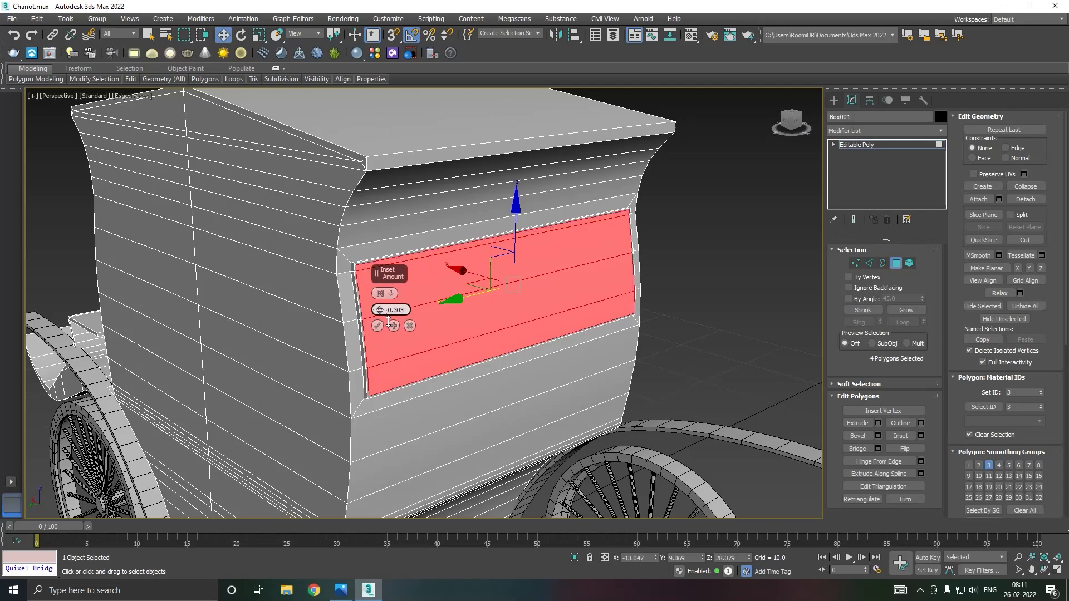
{"action": "scroll", "coordinate": [388, 322], "scroll_direction": "up", "scroll_amount": 3}
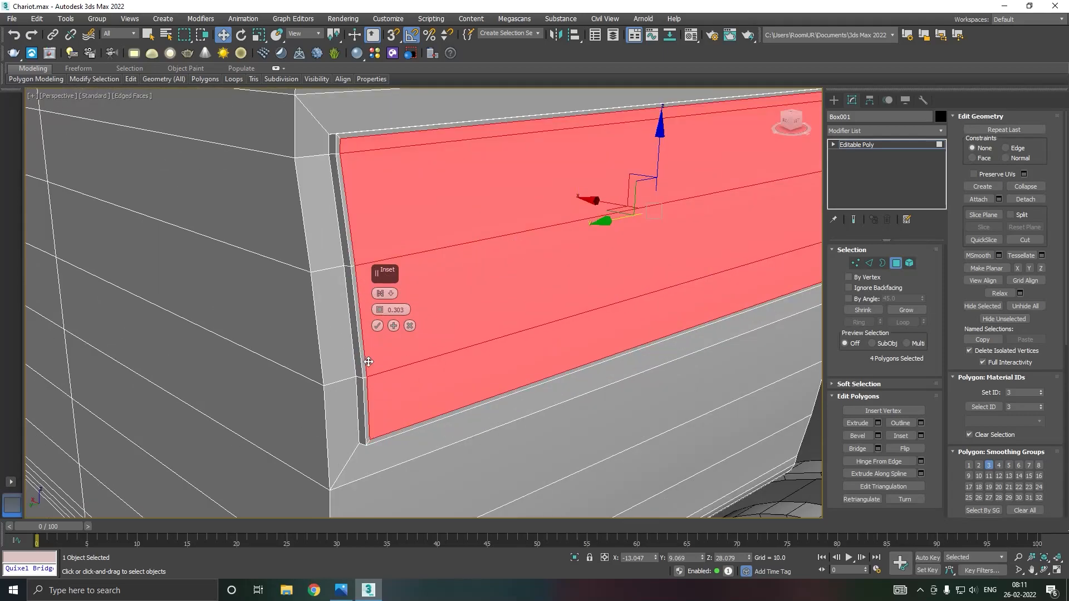
{"action": "left_click", "coordinate": [378, 326]}
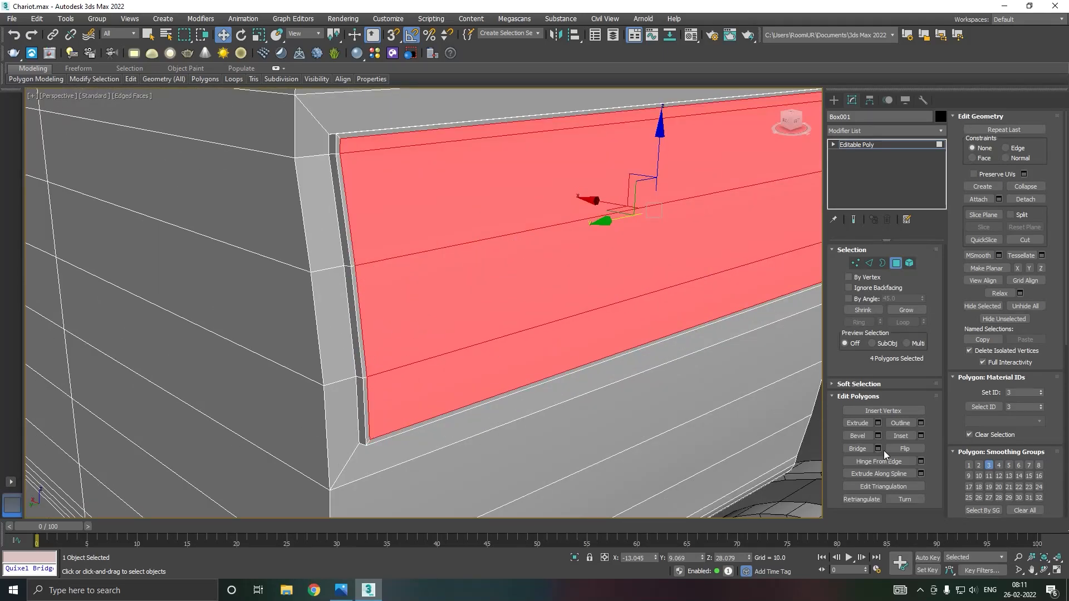
- Extrude the inset rear wall window polygons inward by about 0.68 and leave polygon editing with the cabin deselected
{"action": "left_click", "coordinate": [878, 423]}
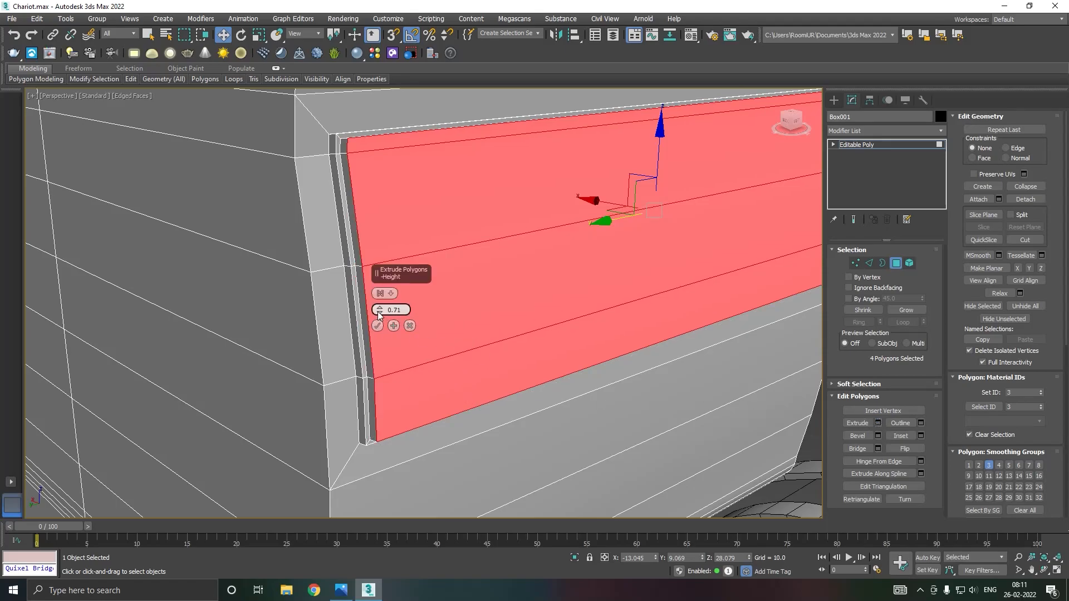
{"action": "left_click_drag", "start_coordinate": [380, 310], "coordinate": [381, 339]}
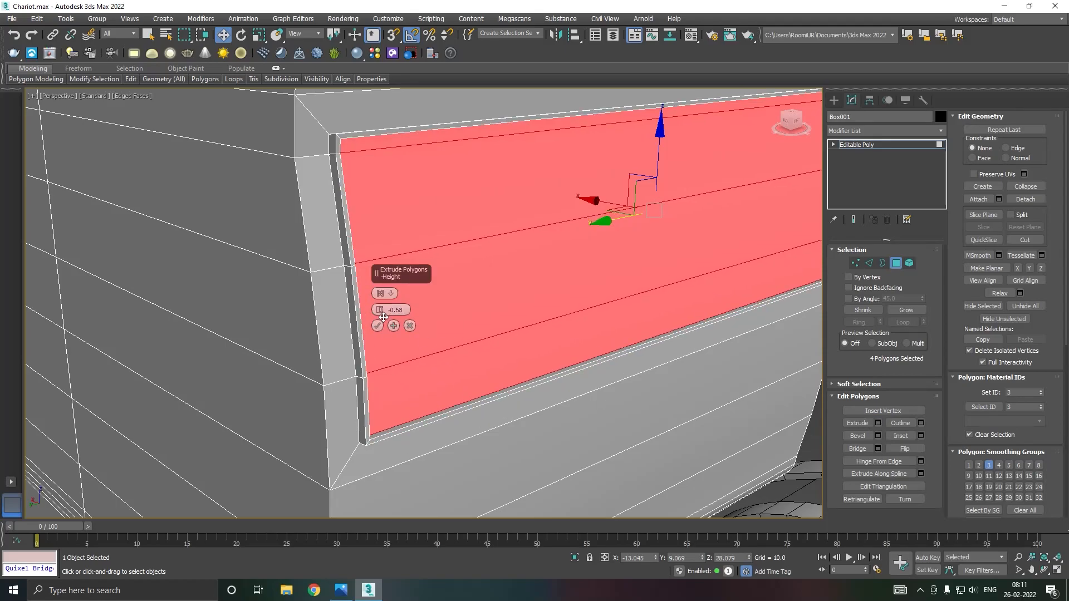
{"action": "left_click", "coordinate": [378, 326]}
{"action": "scroll", "coordinate": [367, 367], "scroll_direction": "down", "scroll_amount": 5}
{"action": "middle_click_drag", "start_coordinate": [480, 364], "coordinate": [372, 365], "text": "alt"}
{"action": "scroll", "coordinate": [372, 365], "scroll_direction": "down", "scroll_amount": 6}
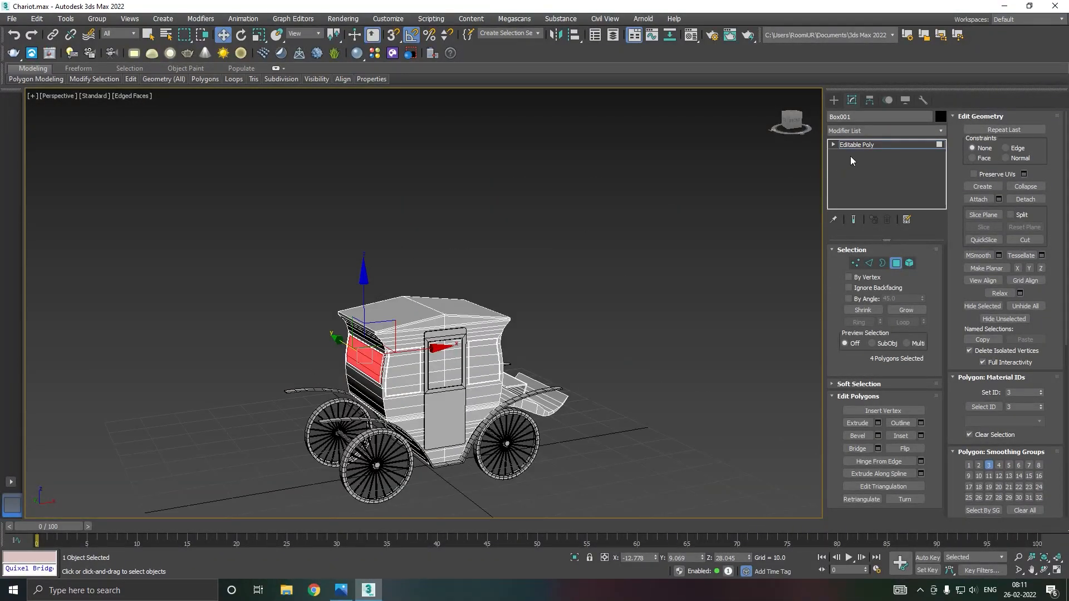
{"action": "left_click", "coordinate": [851, 145]}
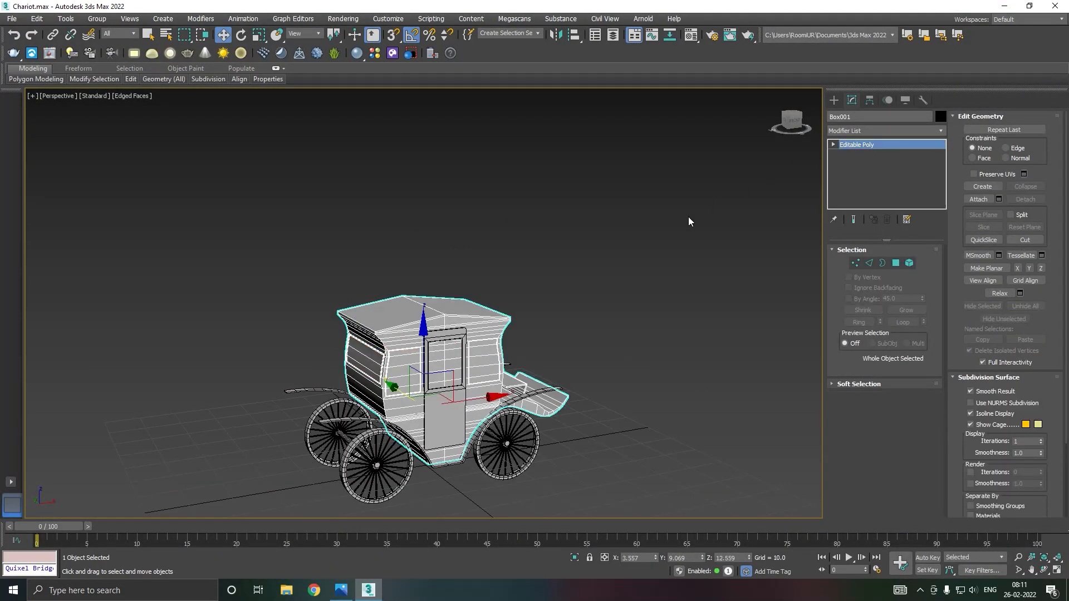
{"action": "left_click", "coordinate": [662, 255]}
{"action": "middle_click_drag", "start_coordinate": [640, 301], "coordinate": [542, 312], "text": "alt"}
{"action": "middle_click_drag", "start_coordinate": [475, 385], "coordinate": [633, 342], "text": "alt"}
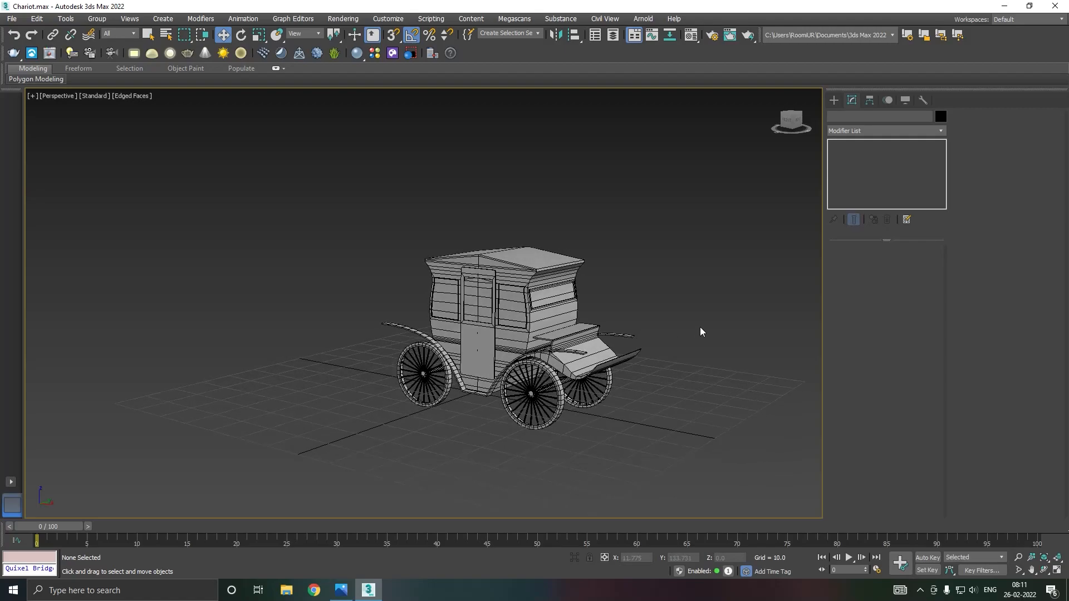
{"action": "scroll", "coordinate": [701, 328], "scroll_direction": "up", "scroll_amount": 4}
{"action": "scroll", "coordinate": [682, 333], "scroll_direction": "down", "scroll_amount": 3}
{"action": "mouse_move", "coordinate": [682, 332]}
{"action": "middle_mouse_down", "text": "alt"}
{"action": "mouse_move", "coordinate": [811, 338]}
{"action": "mouse_move", "coordinate": [677, 348]}
{"action": "middle_mouse_up", "text": "alt"}
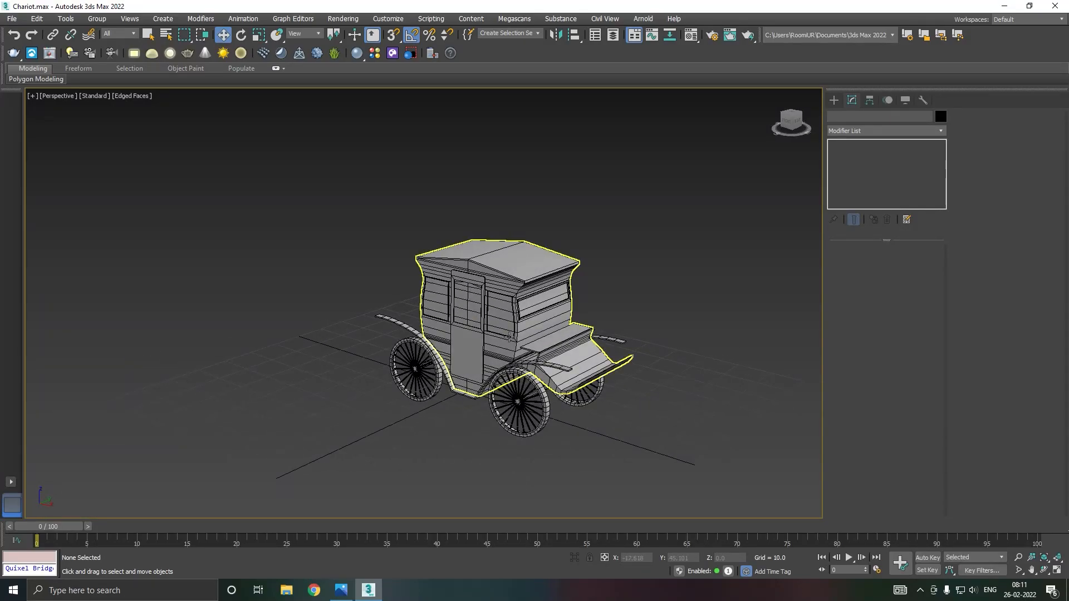
- Apply a Symmetry modifier to the cabin body, mirrored on the Y axis with Flip, to copy the side windows across
{"action": "scroll", "coordinate": [509, 336], "scroll_direction": "up", "scroll_amount": 4}
{"action": "left_click", "coordinate": [459, 354]}
{"action": "middle_click_drag", "start_coordinate": [460, 354], "coordinate": [752, 214], "text": "alt"}
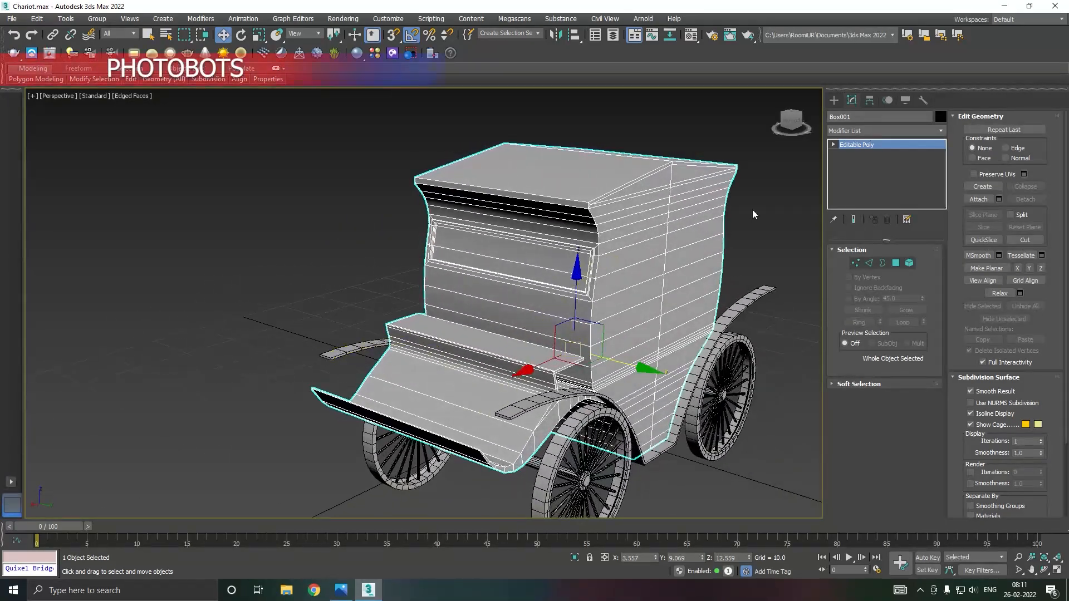
{"action": "left_click", "coordinate": [939, 132]}
{"action": "left_click_drag", "start_coordinate": [940, 156], "coordinate": [924, 516]}
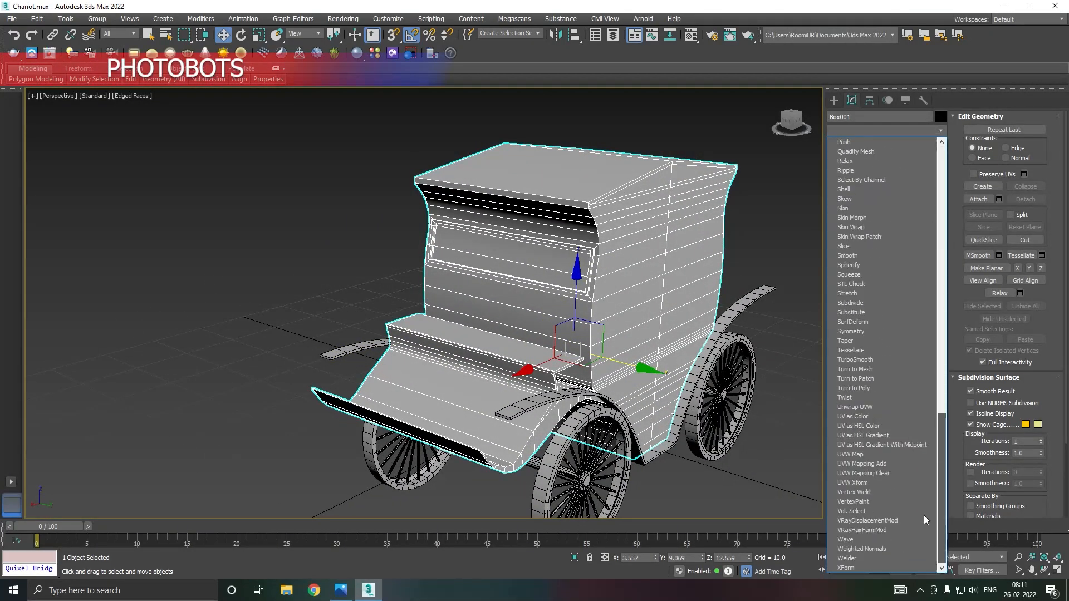
{"action": "left_click", "coordinate": [846, 330]}
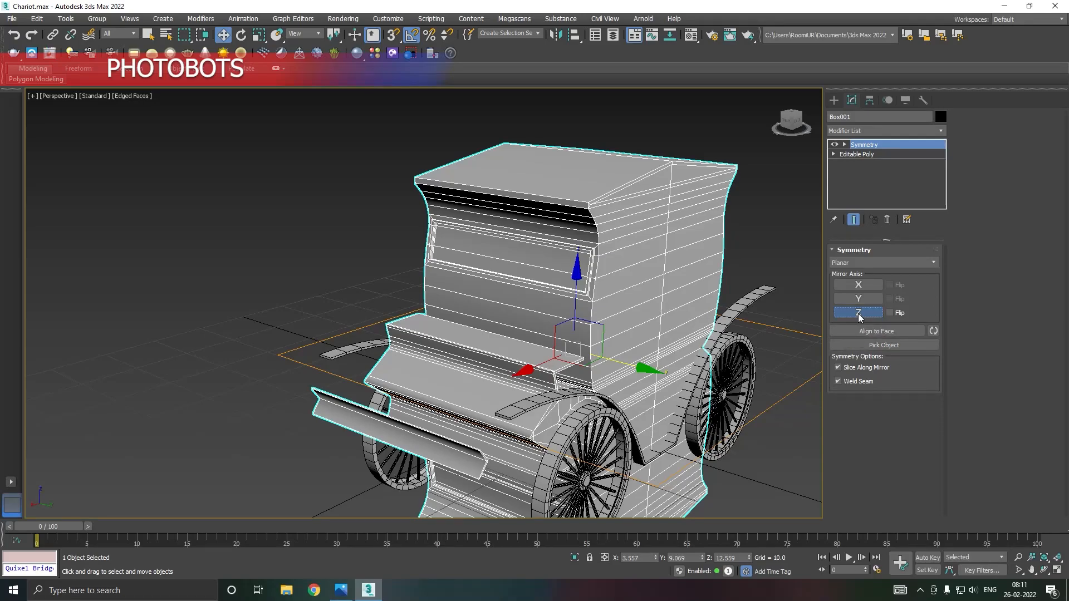
{"action": "left_click", "coordinate": [865, 287]}
{"action": "left_click", "coordinate": [864, 299]}
{"action": "left_click", "coordinate": [892, 299]}
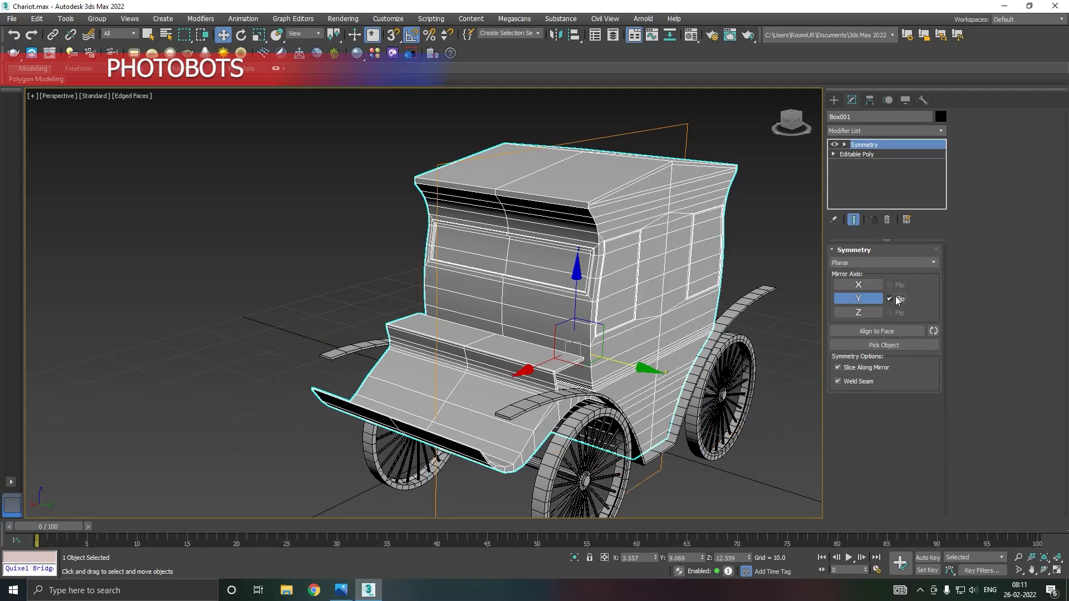
{"action": "middle_click_drag", "start_coordinate": [621, 355], "coordinate": [737, 326], "text": "alt"}
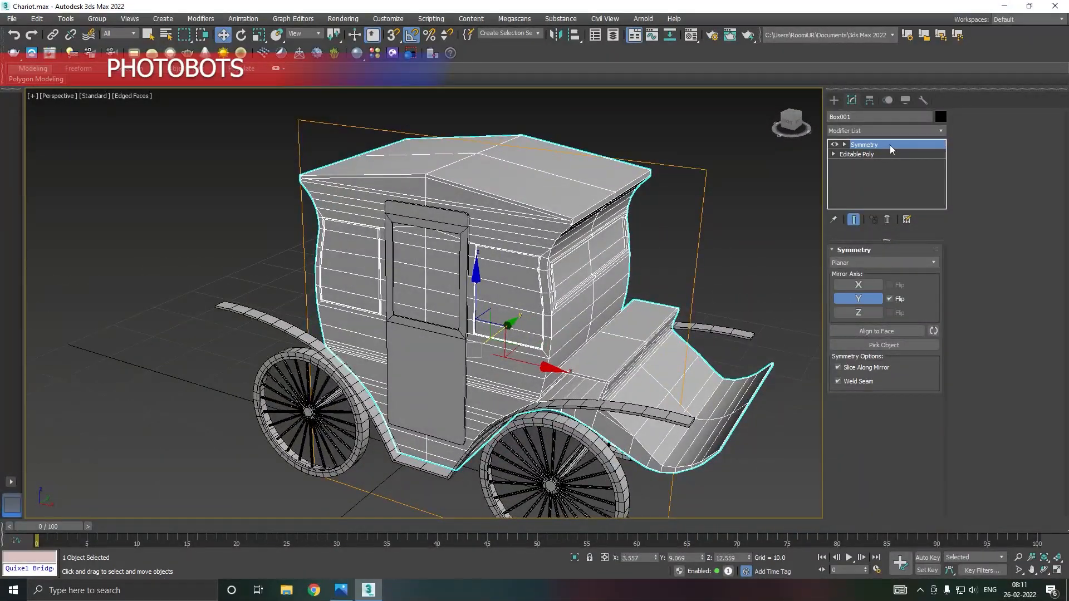
{"action": "left_click", "coordinate": [766, 232]}
{"action": "scroll", "coordinate": [626, 324], "scroll_direction": "down", "scroll_amount": 3}
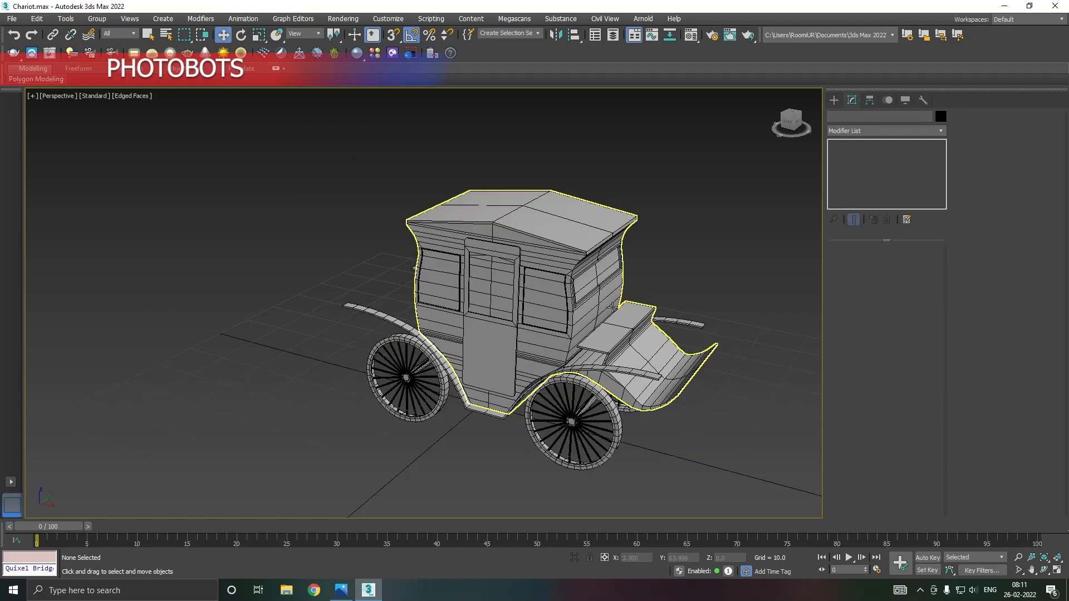
{"action": "middle_click_drag", "start_coordinate": [626, 324], "coordinate": [689, 316], "text": "alt"}
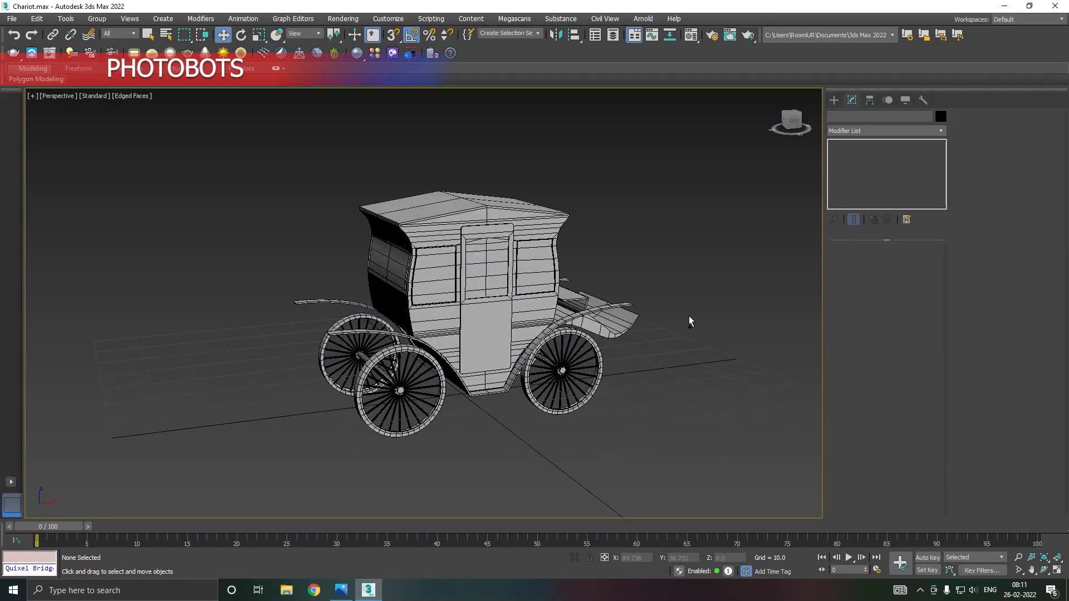